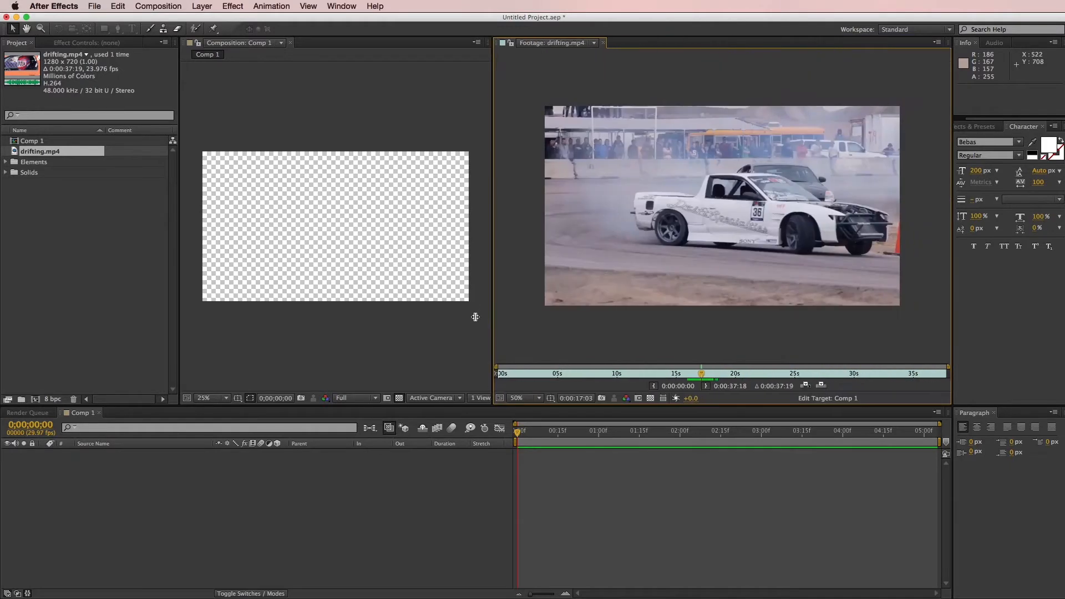
- Create a new composition from the drifting.mp4 footage and move the current time to 0:00:16:00
drag(564, 374, 684, 385)
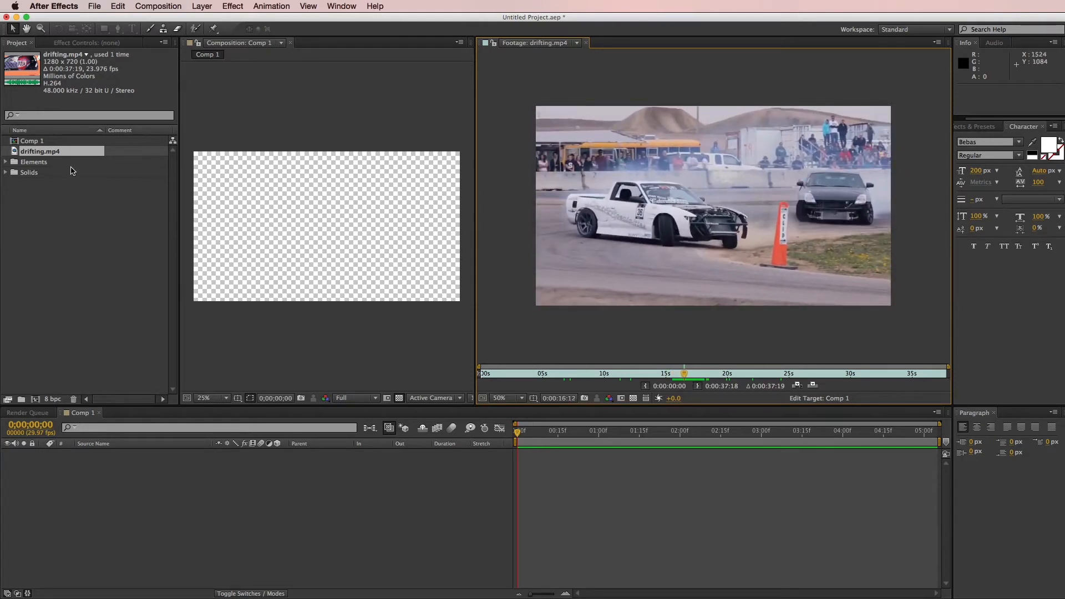
drag(43, 151, 37, 400)
drag(607, 440, 626, 440)
drag(475, 344, 715, 364)
drag(630, 435, 697, 441)
- Enable time remapping on the drifting.mp4 layer and add a Time Remap keyframe at 0:00:15:23
right_click(707, 452)
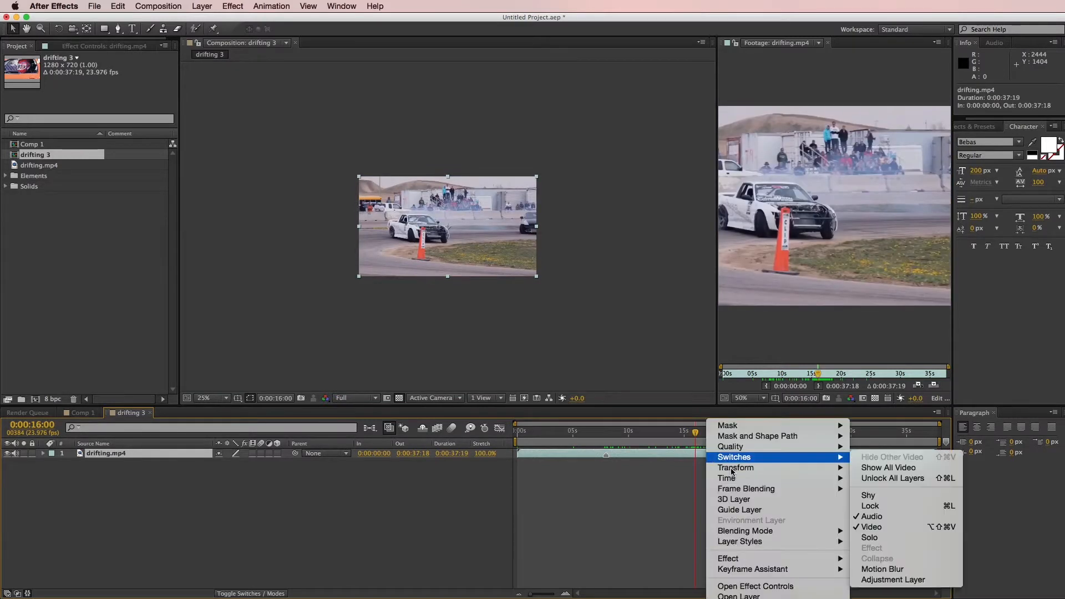
mouse_move(732, 479)
click(893, 478)
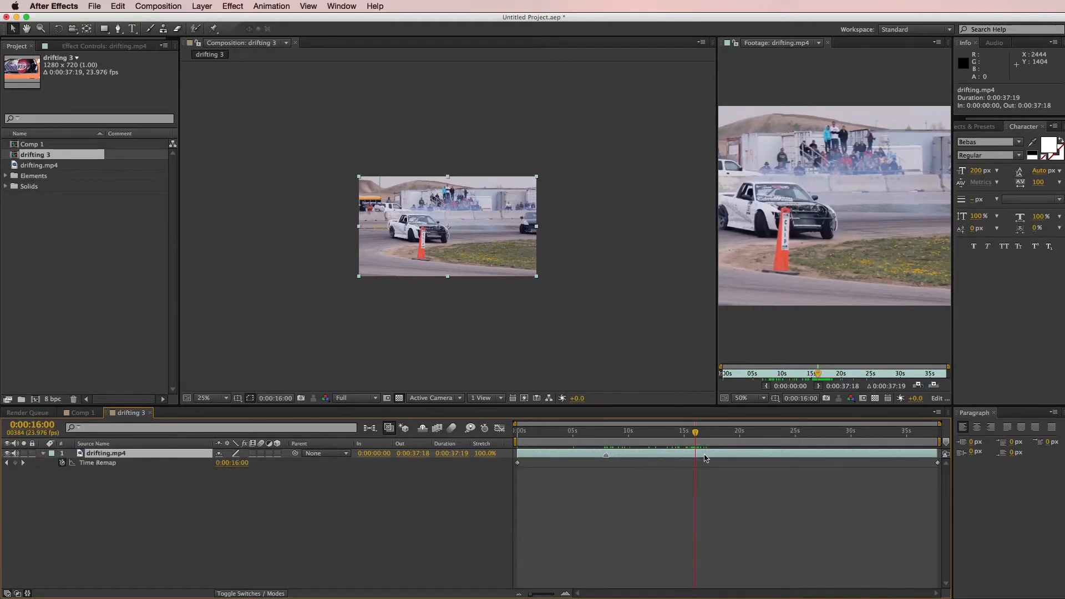
key(Page_Up)
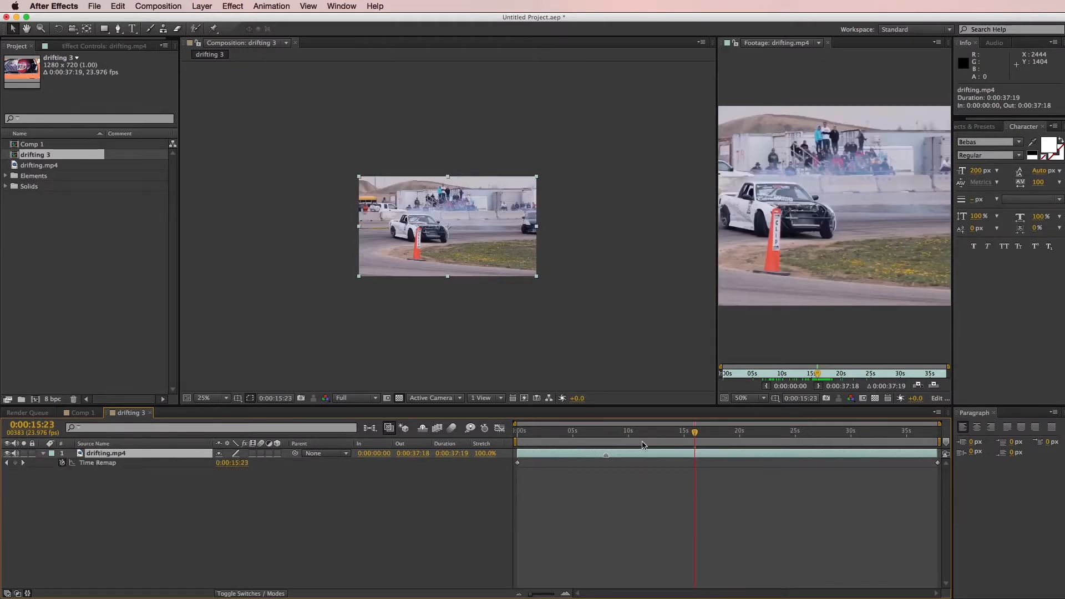
click(16, 462)
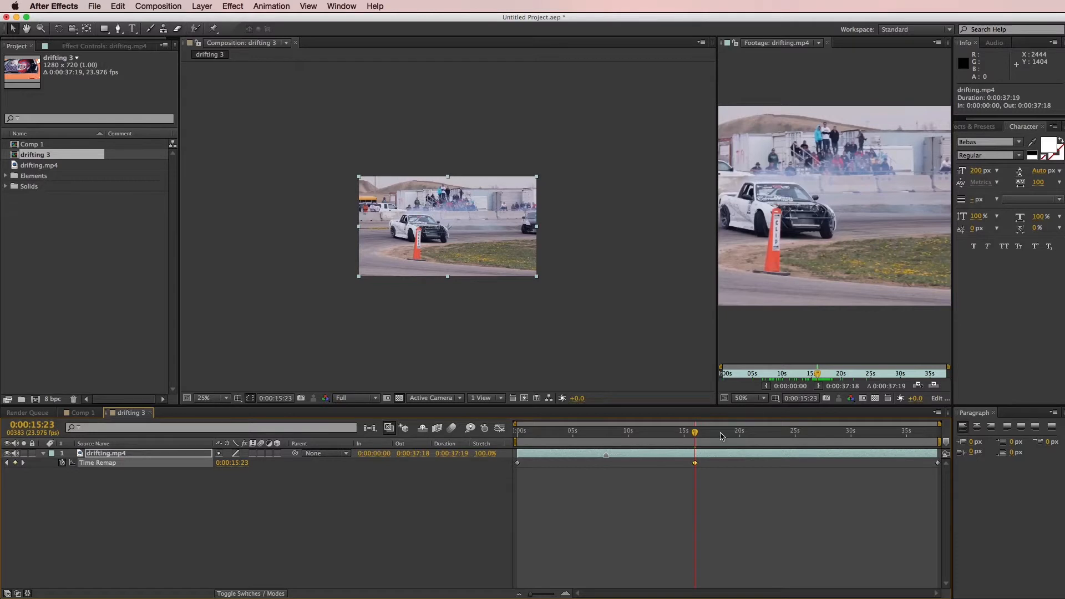
- Add another Time Remap keyframe at 0:00:18:20, where the white car leaves through the smoke
drag(721, 436, 727, 438)
key(z)
click(477, 233)
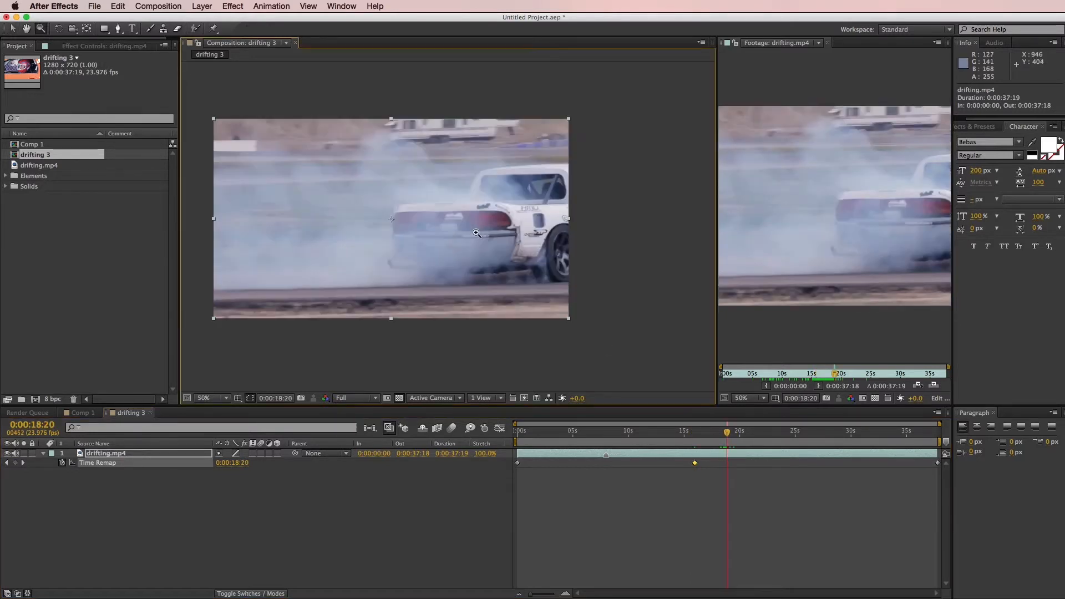
click(15, 462)
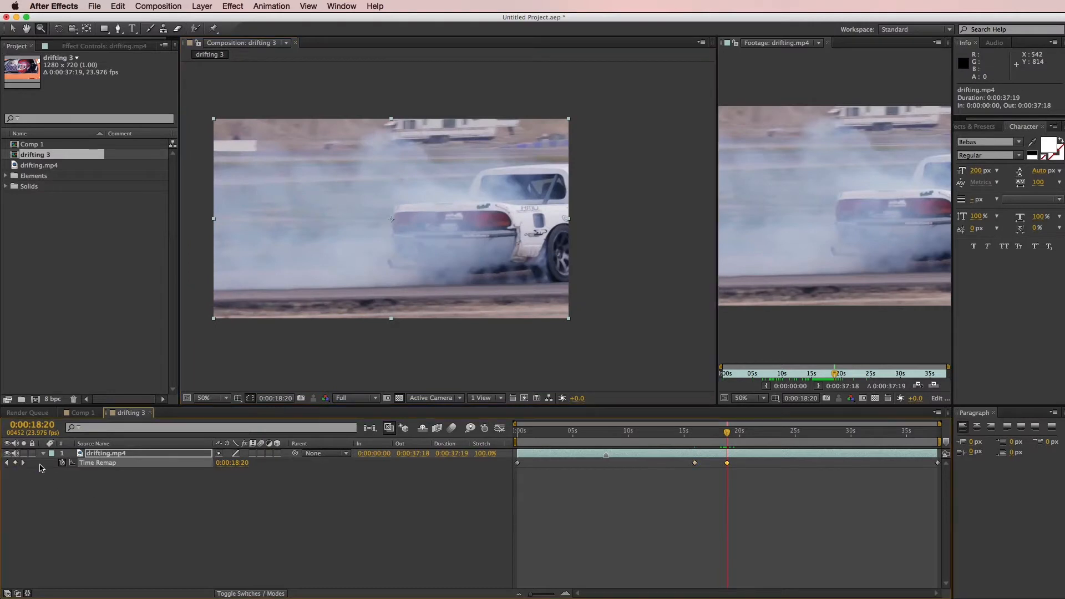
- Shift the drifting.mp4 layer earlier so its 0:00:15:23 Time Remap keyframe sits at the composition start
drag(748, 454, 571, 453)
key(Home)
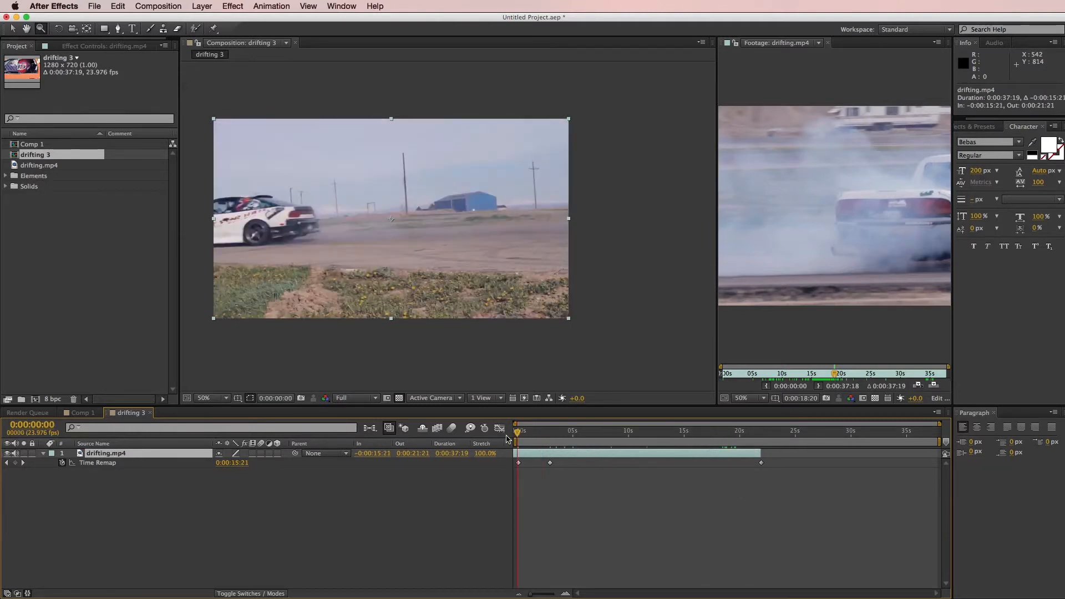
drag(542, 454, 542, 458)
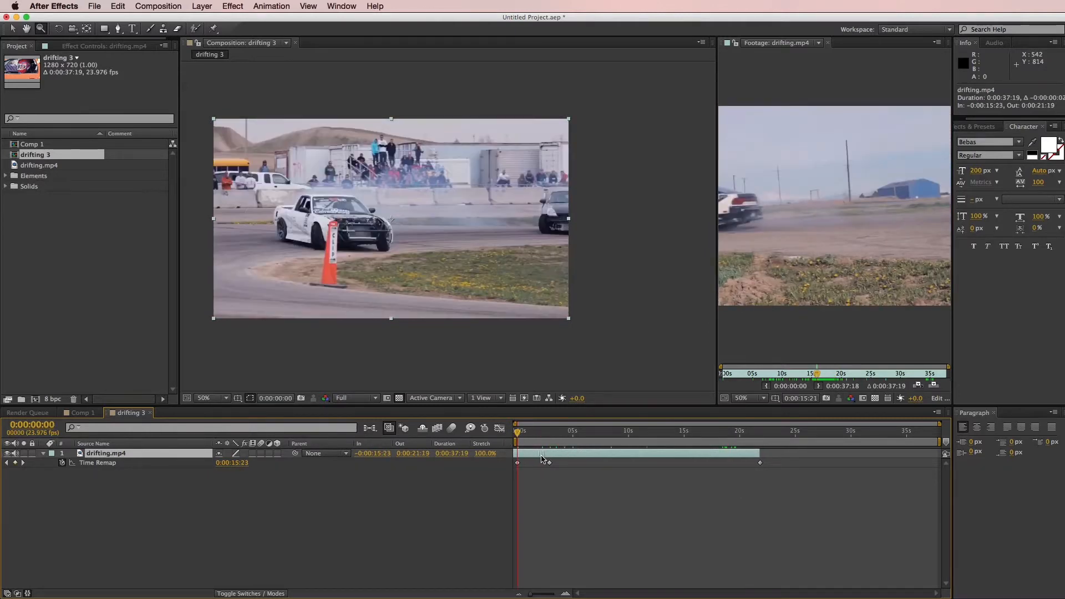
- Slow the clip by moving the second visible Time Remap keyframe out to 0:00:04:22
click(570, 435)
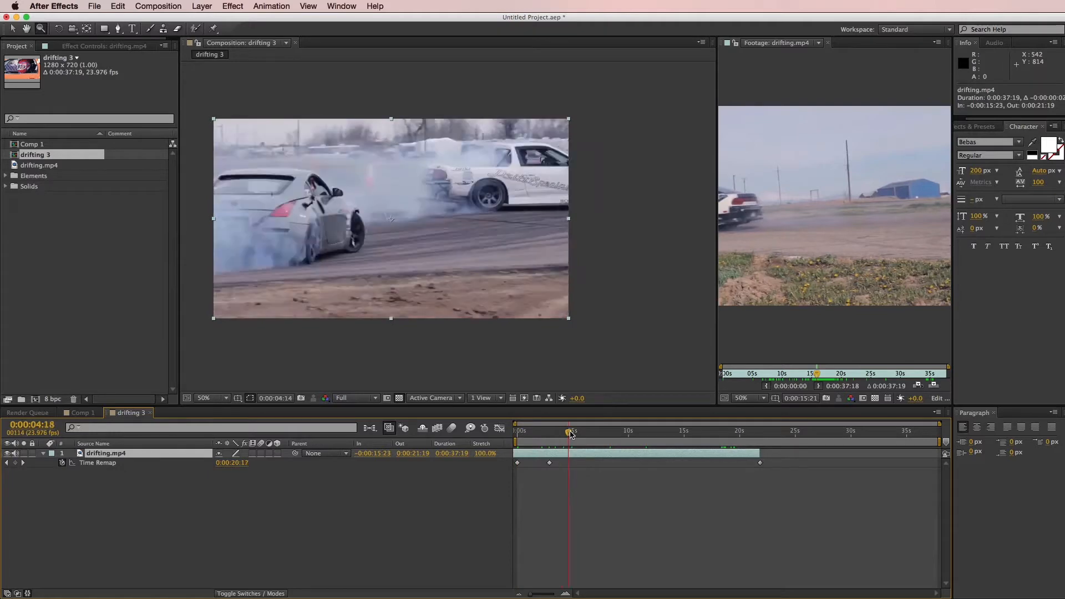
drag(552, 462, 574, 464)
click(573, 437)
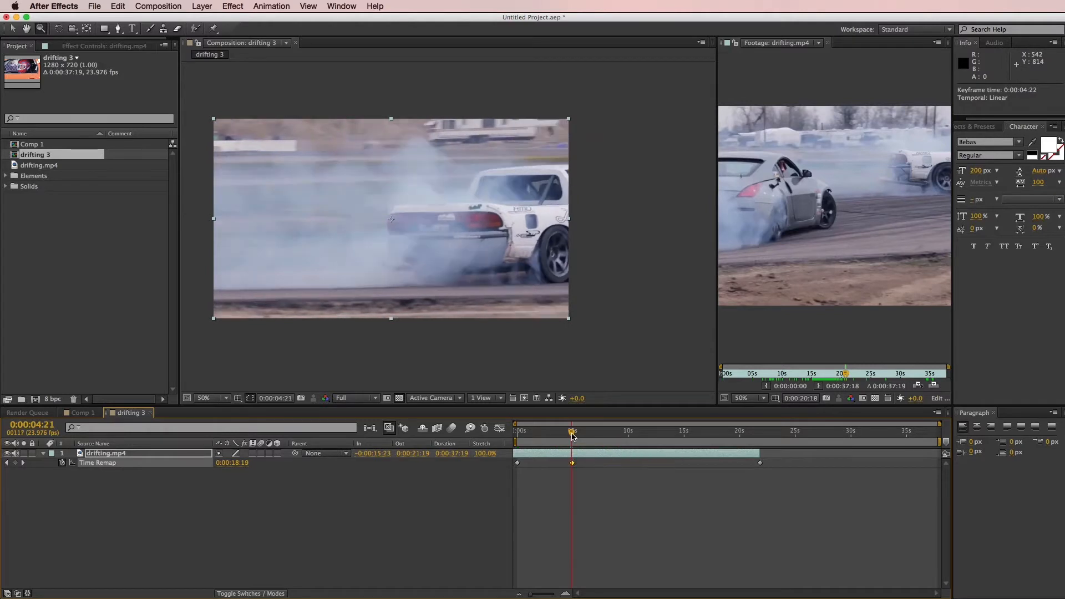
- End the work area at 0:00:04:21, trim the composition to it and scrub through the slowed clip
key(n)
right_click(559, 442)
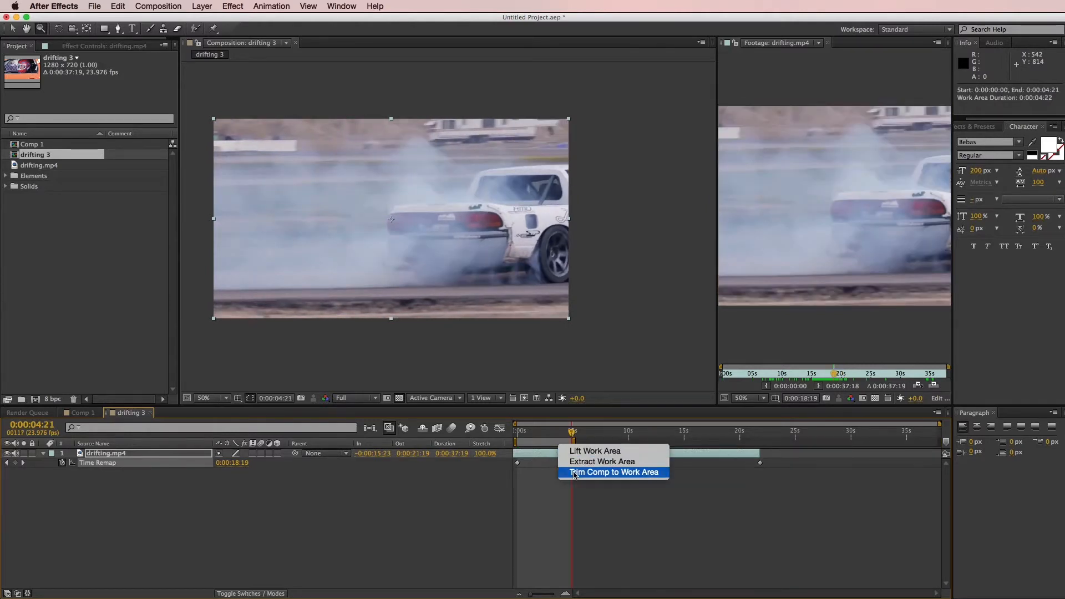
click(577, 473)
drag(854, 437, 828, 490)
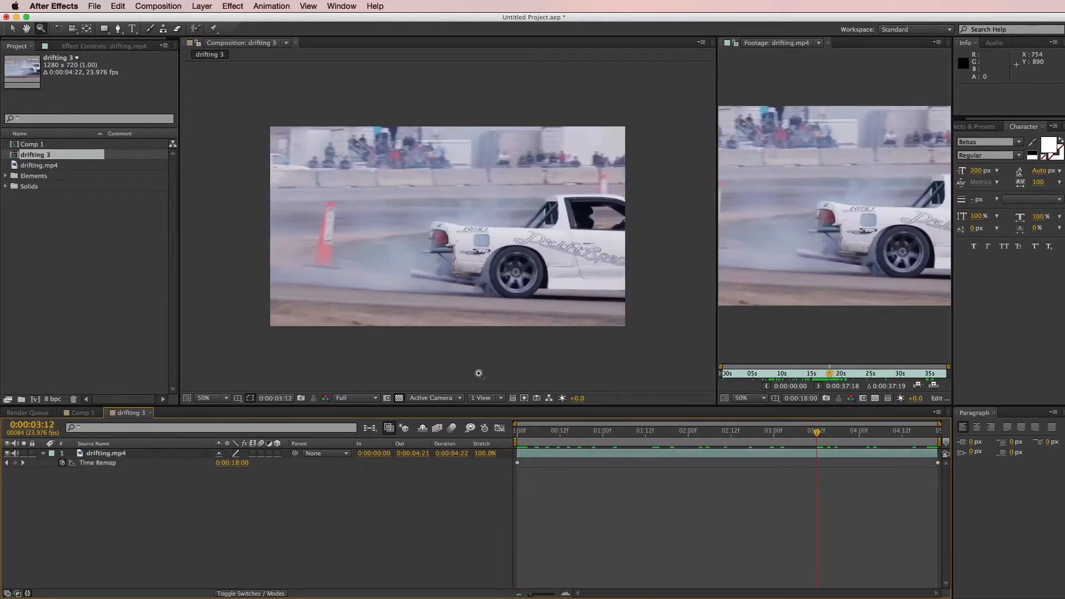
- Create a new composition from drifting 3 and scale its layer to 84%
click(90, 254)
click(43, 156)
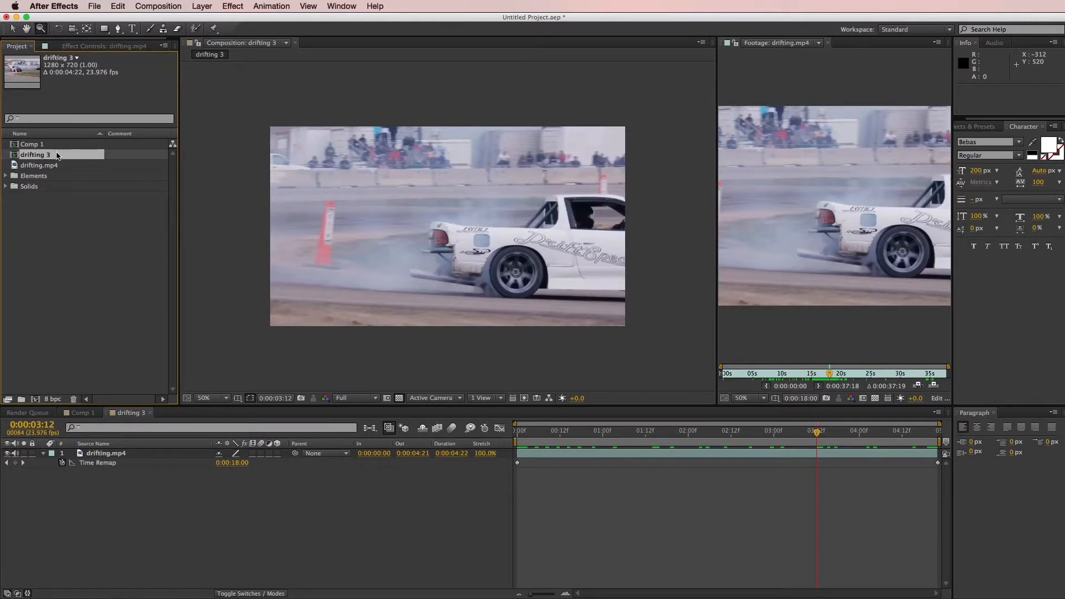
drag(39, 158, 44, 401)
click(194, 454)
key(s)
drag(255, 471, 254, 502)
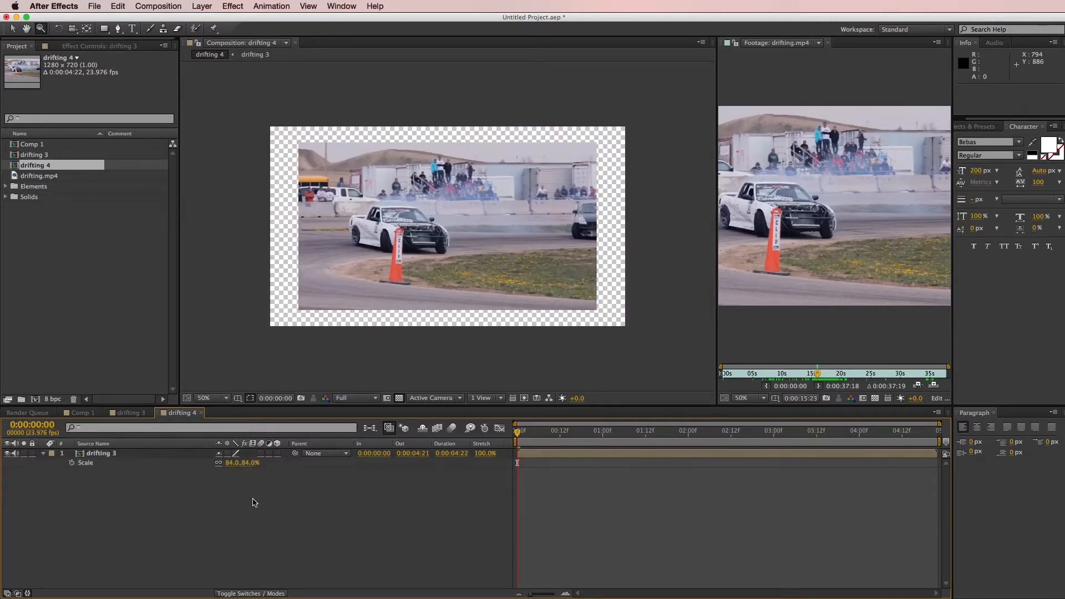
- Add a 1280 x 720 px white solid and place it below the drifting 3 layer
click(201, 6)
mouse_move(206, 21)
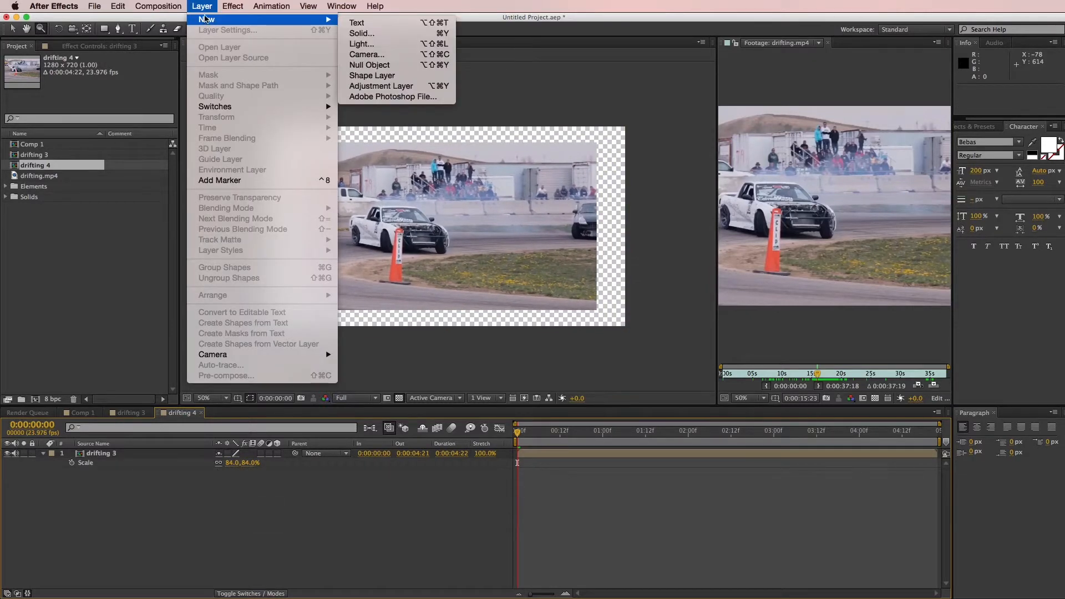
click(361, 33)
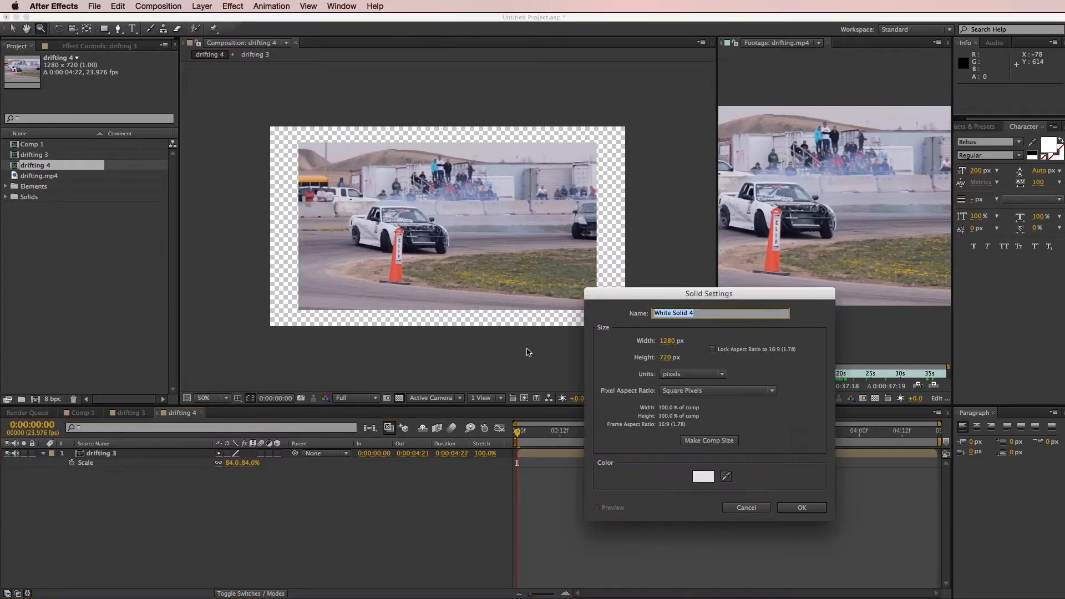
click(804, 509)
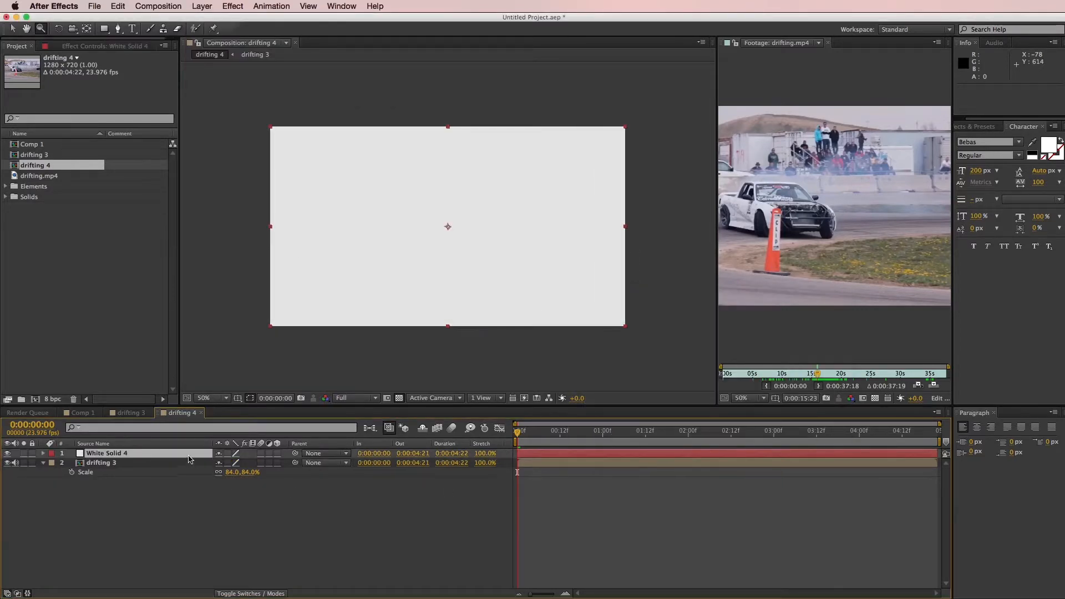
drag(133, 453, 196, 485)
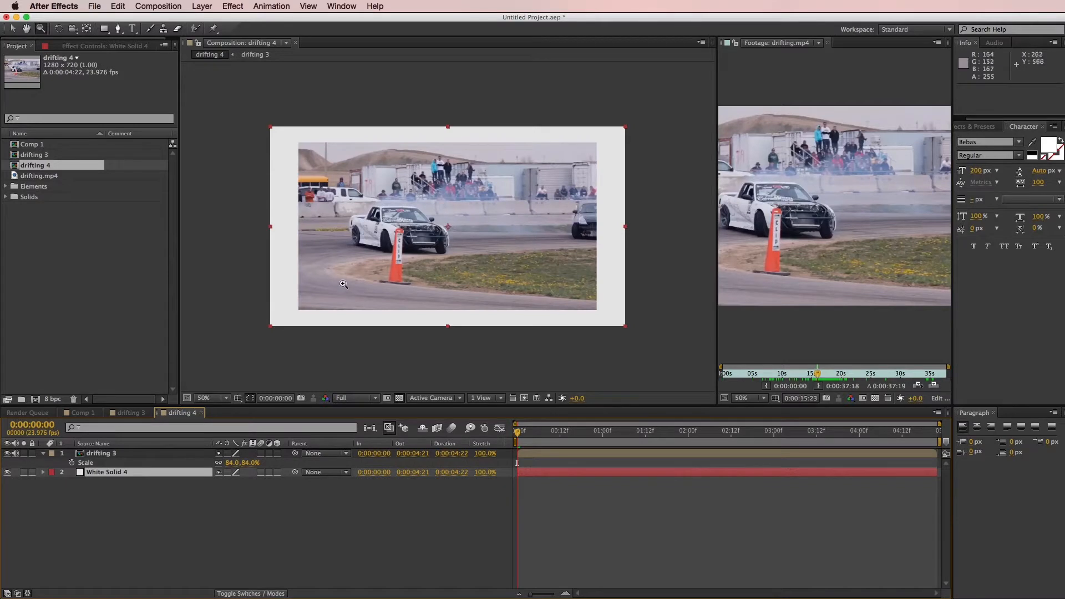
- Mask the white solid with a rectangle about 1160 x 682 px as a frame around the footage, and preview it
key(q)
drag(287, 133, 607, 320)
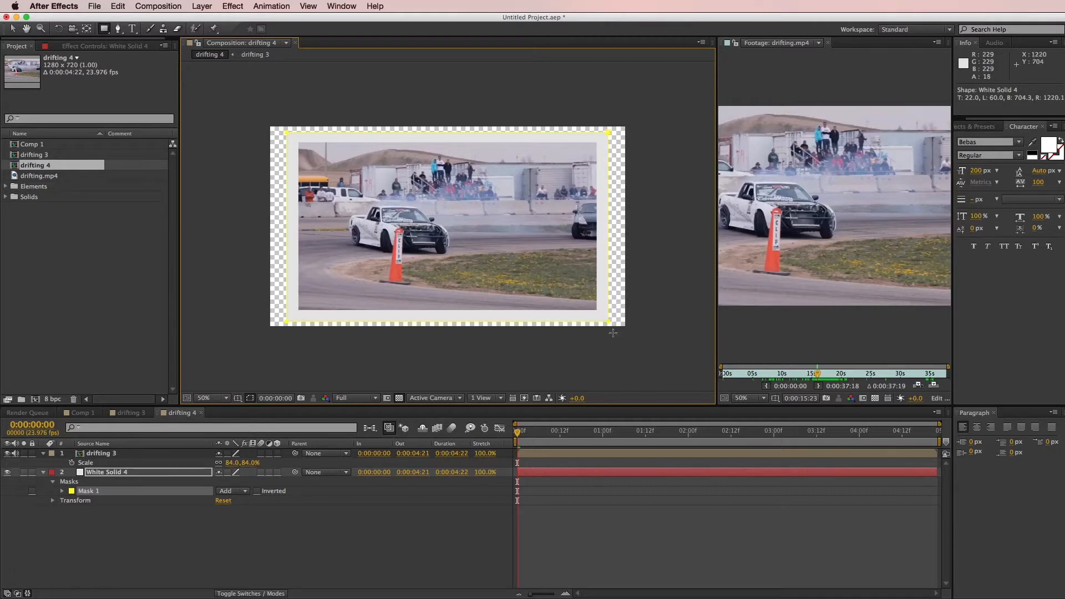
click(668, 528)
drag(518, 432, 545, 432)
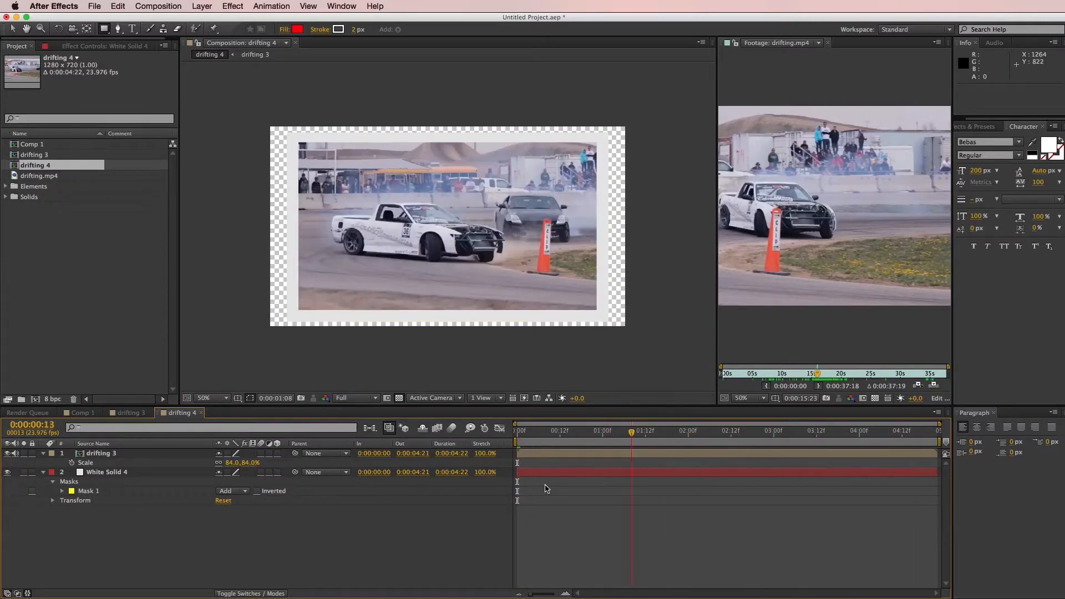
drag(545, 485, 519, 499)
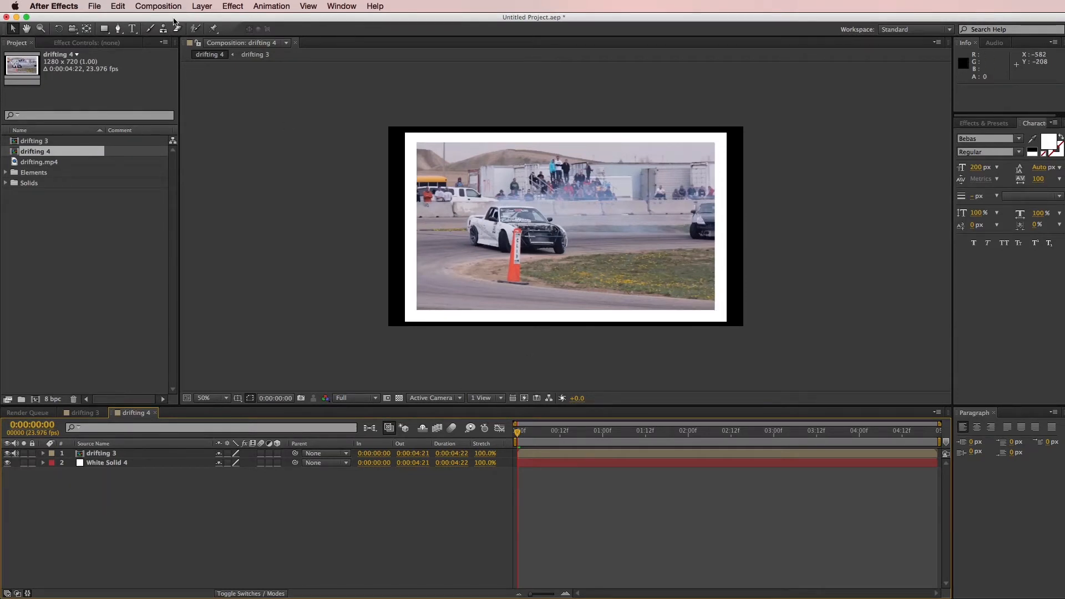
- Create a composition named Main with the HDTV 1080 29.97 preset and a duration of 0;00;05;05
click(158, 6)
click(167, 19)
text(Main)
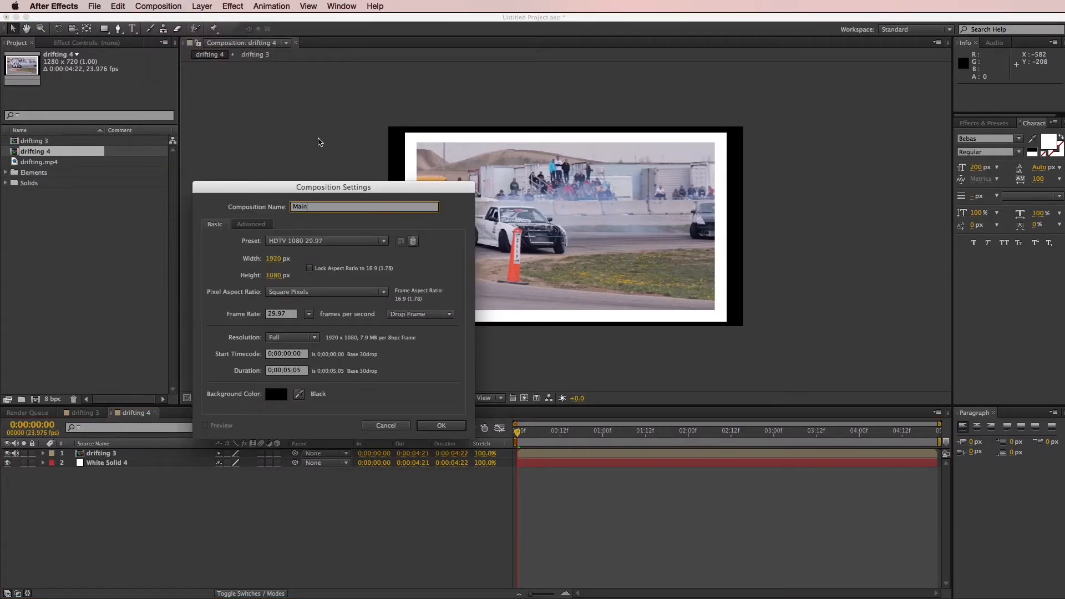
click(441, 425)
drag(551, 444, 945, 443)
drag(562, 455, 971, 453)
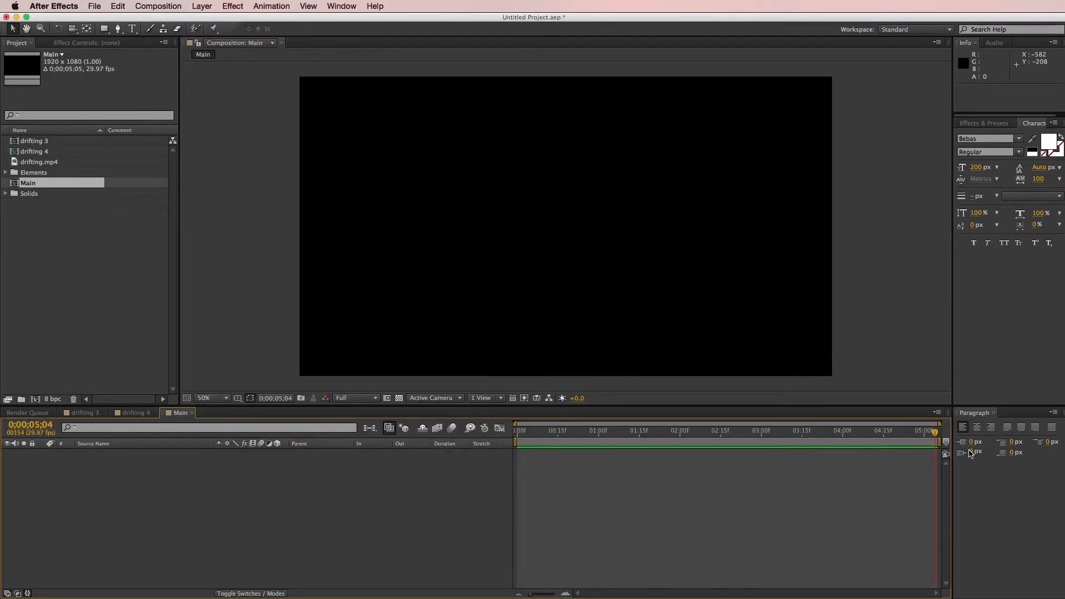
- Place the drifting 4 composition at the start of the Main timeline and scrub through it to 0;00;02;24
drag(37, 151, 517, 493)
drag(690, 433, 800, 446)
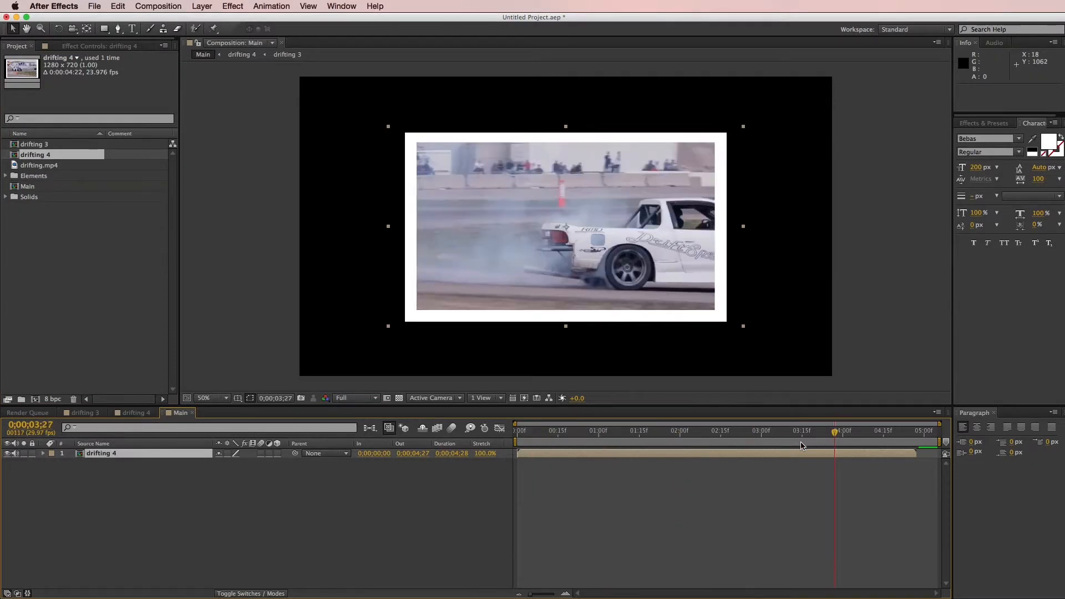
click(745, 432)
click(708, 495)
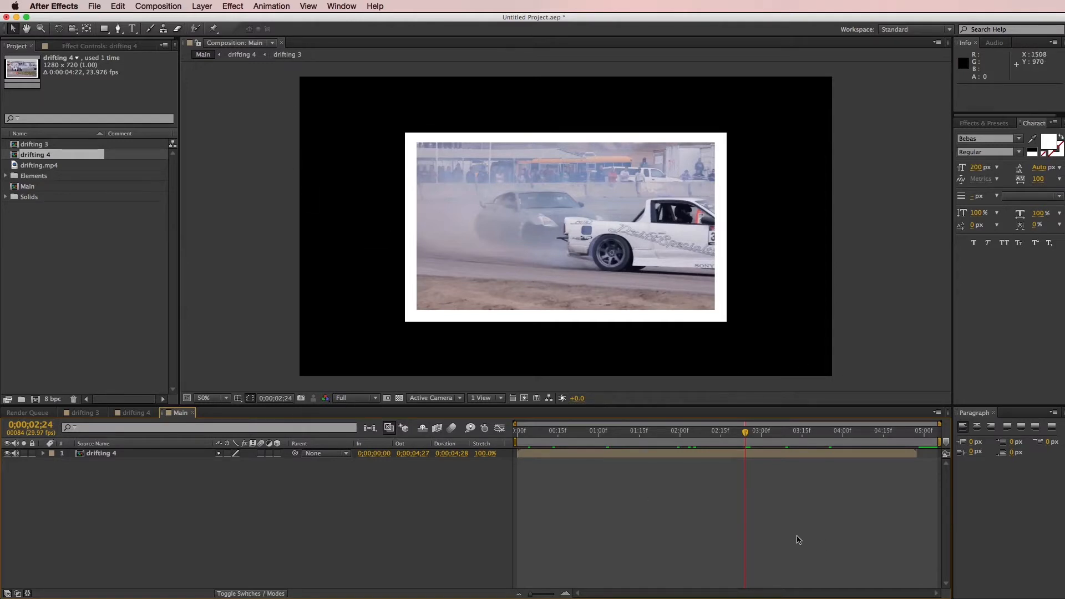
- Add a 1920 x 1080 px light gray solid coloured DDDDDD and place it below the drifting 4 layer
click(202, 7)
mouse_move(211, 19)
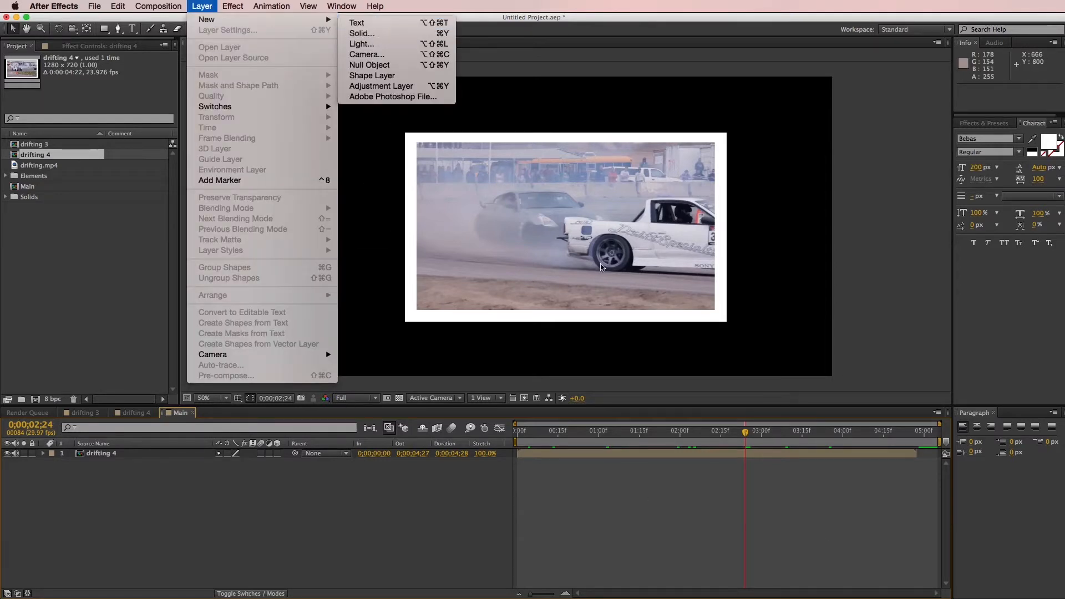
key(super+y)
click(710, 476)
drag(340, 397, 290, 391)
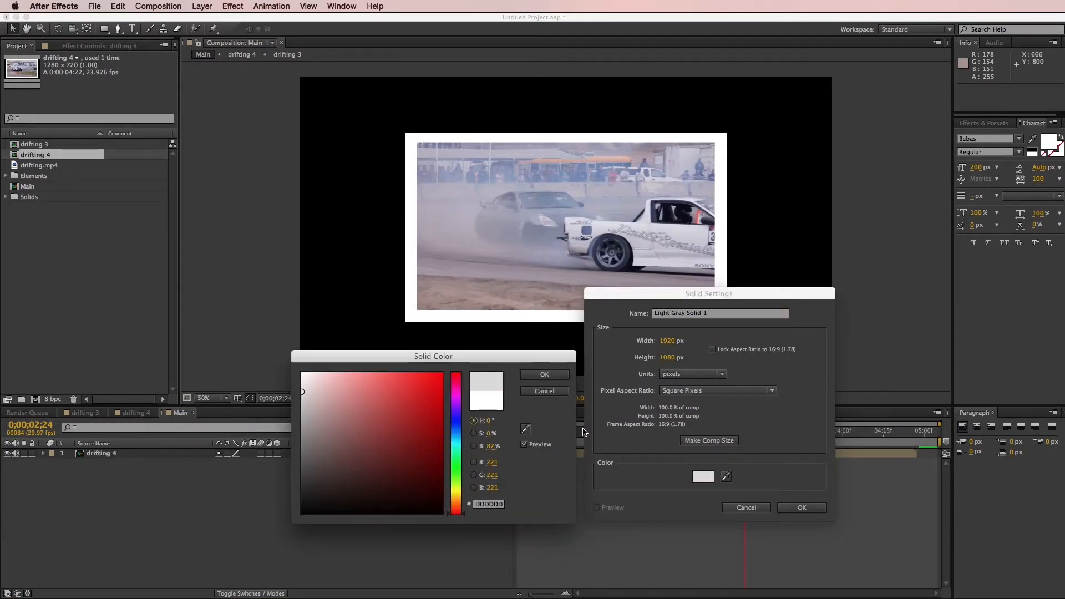
key(Return)
click(801, 517)
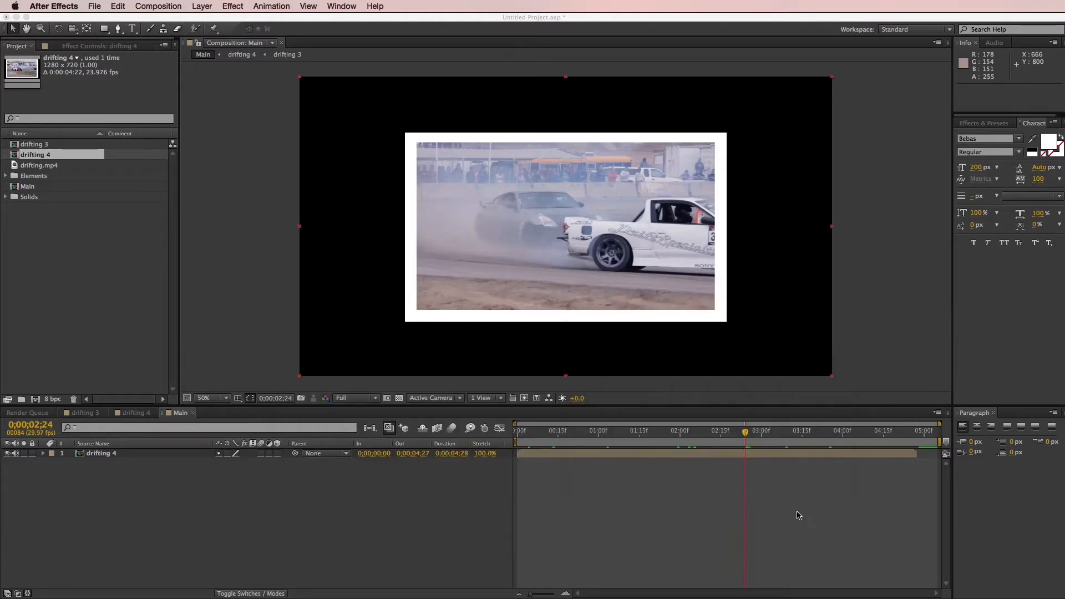
drag(167, 453, 156, 505)
click(156, 504)
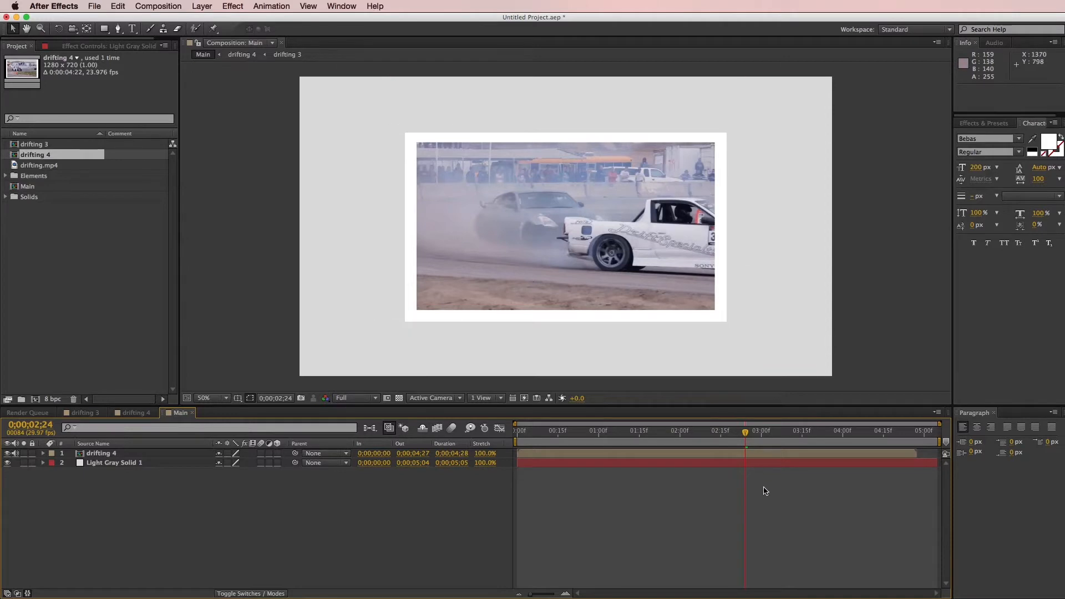
- Apply the Drop Shadow effect to the drifting 4 layer in Main
click(567, 454)
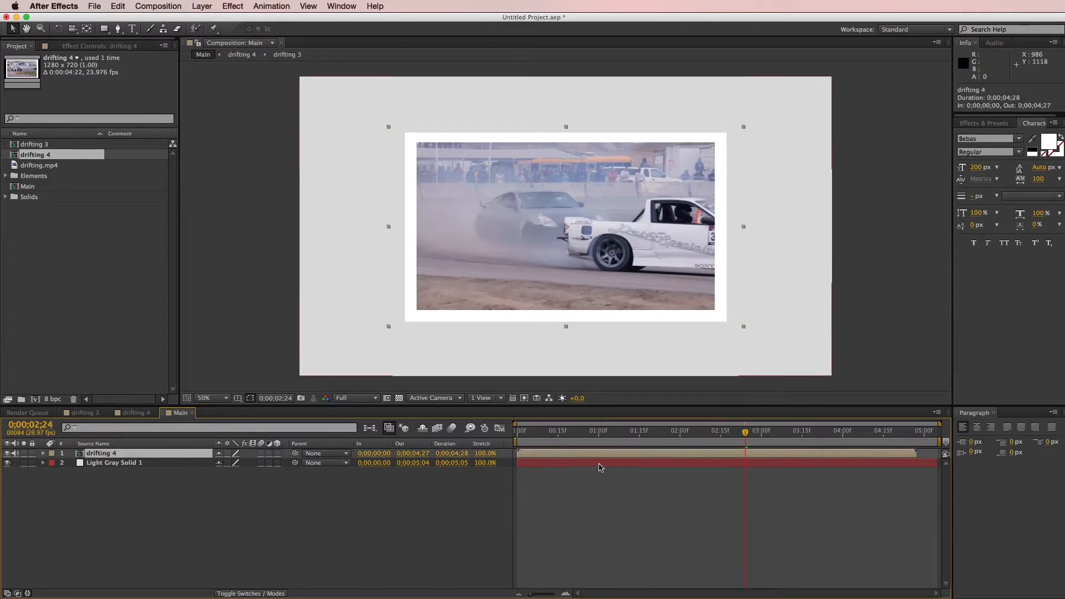
click(231, 6)
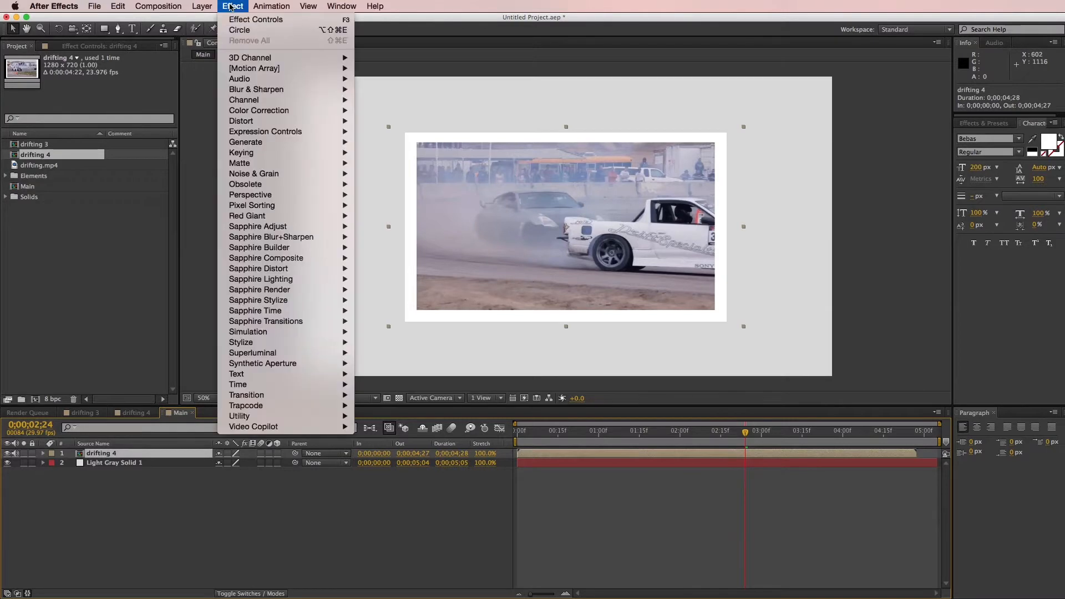
mouse_move(258, 147)
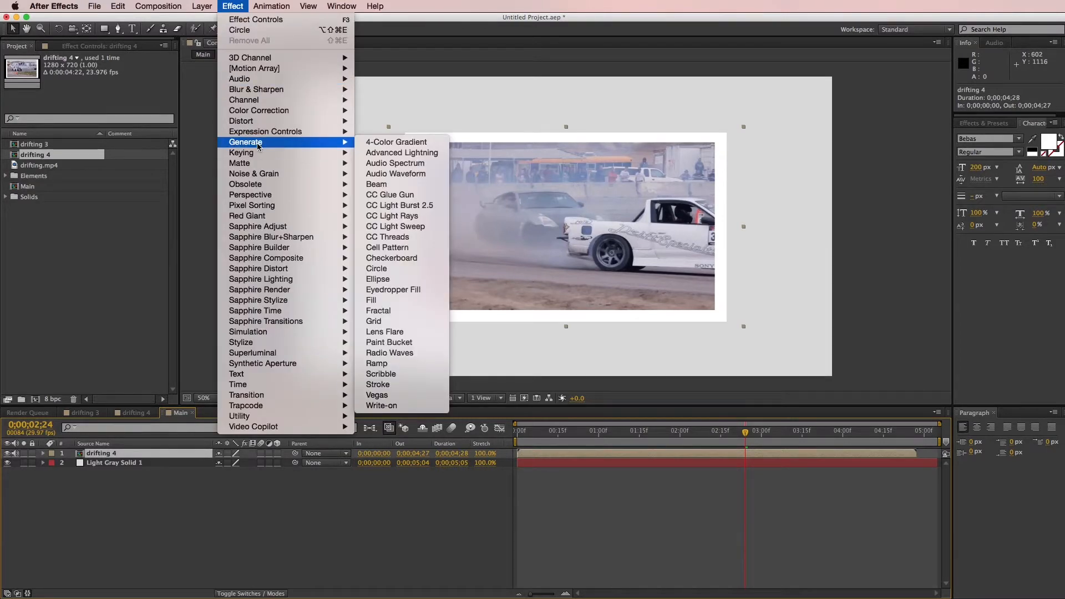
mouse_move(272, 197)
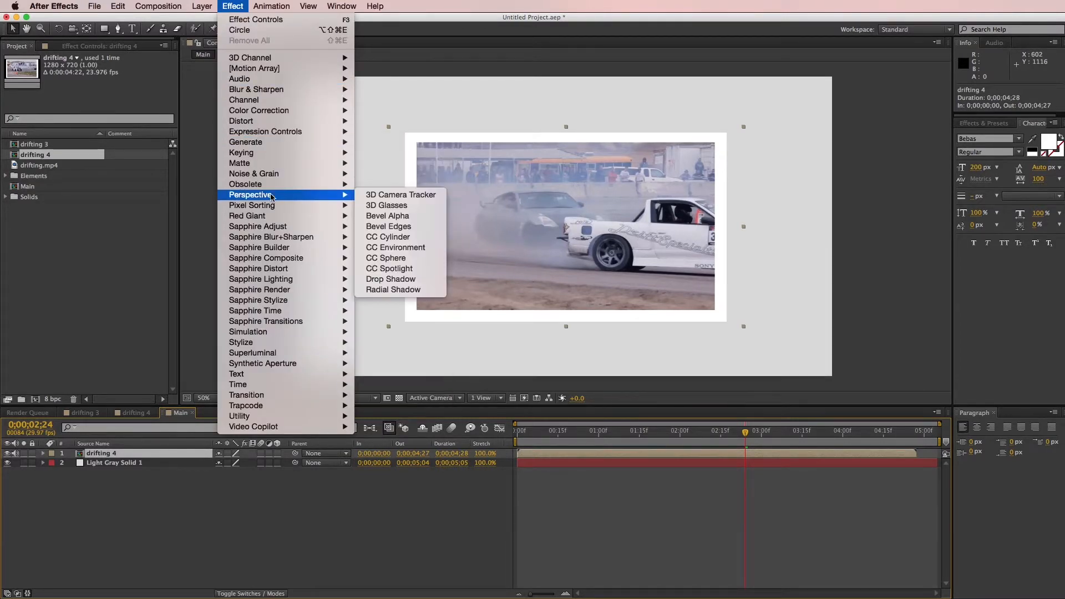
click(397, 280)
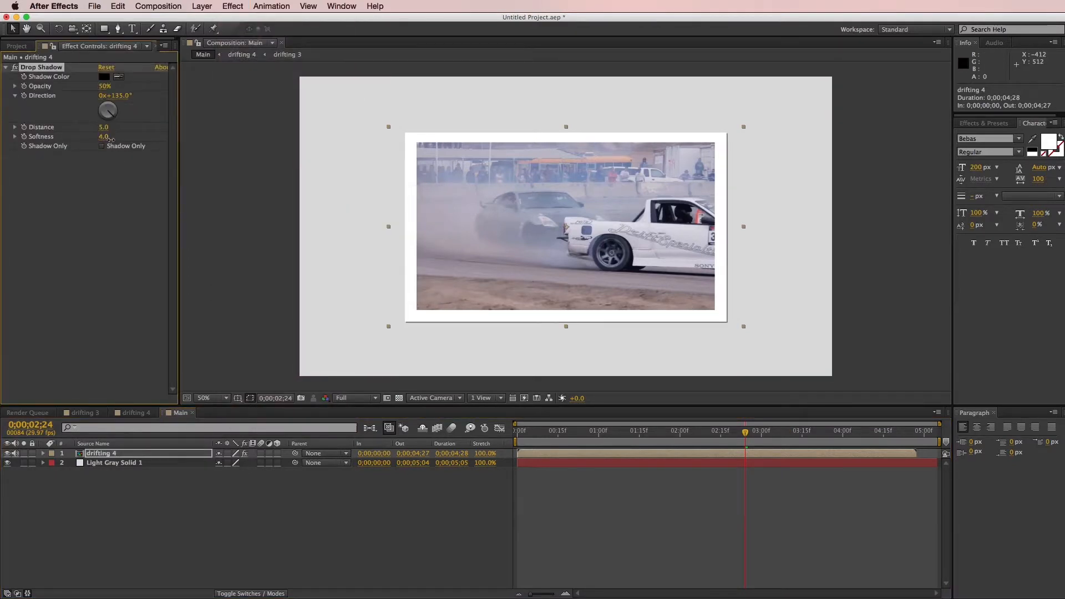
- Set the Drop Shadow on drifting 4 to Direction 139°, Distance 9.0 and Softness 7.0, and return to the start of the timeline
drag(112, 121, 106, 128)
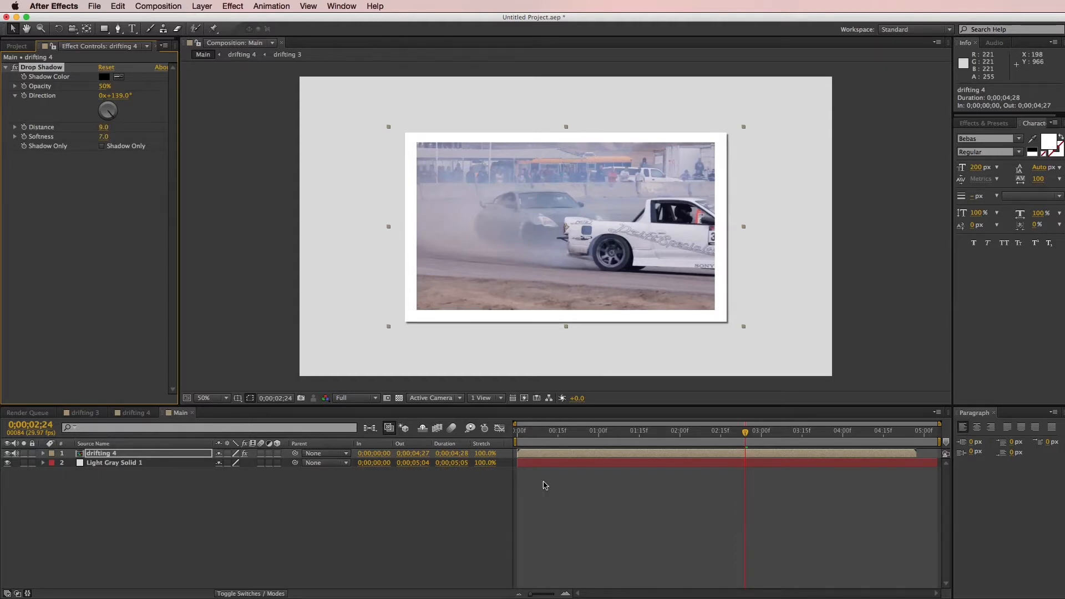
click(631, 482)
drag(758, 430, 502, 461)
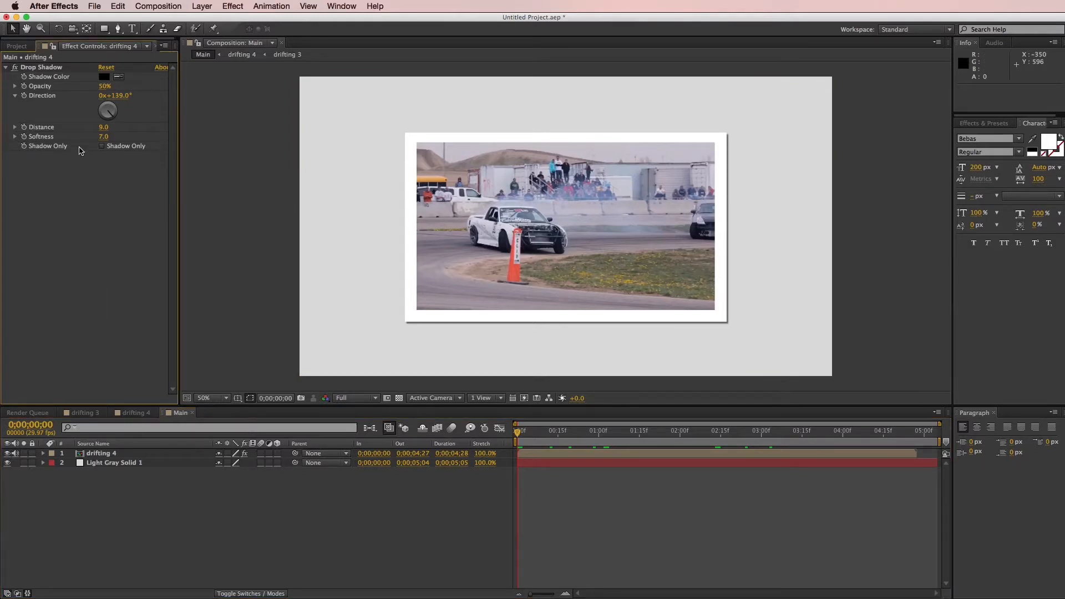
- Preview Concrete Wall 002.jpg from the Elements folder and place it in Main between drifting 4 and the light gray solid
click(18, 46)
click(6, 176)
click(62, 187)
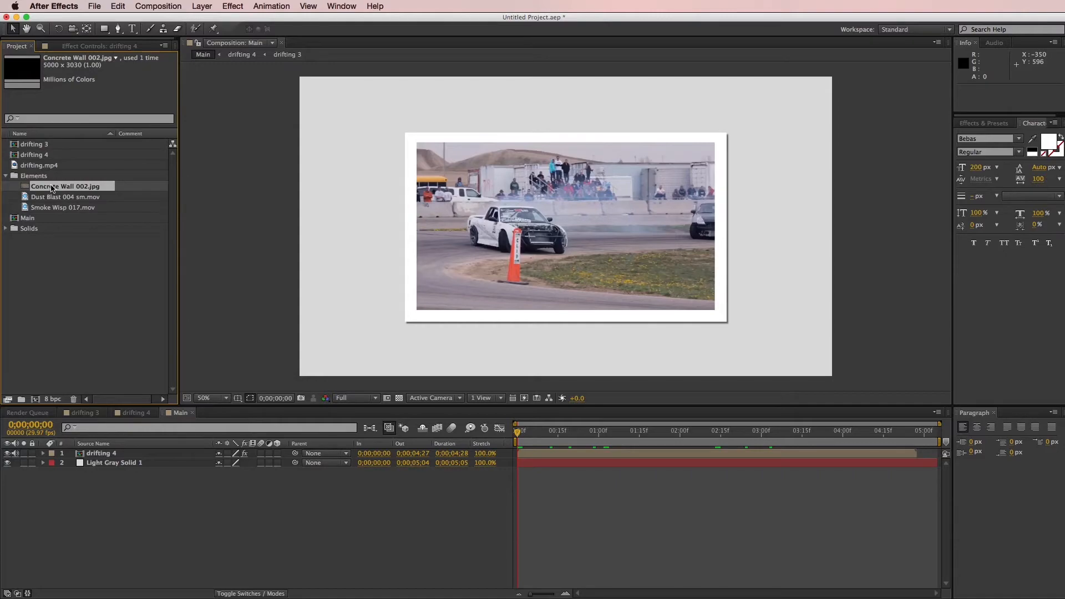
double_click(26, 187)
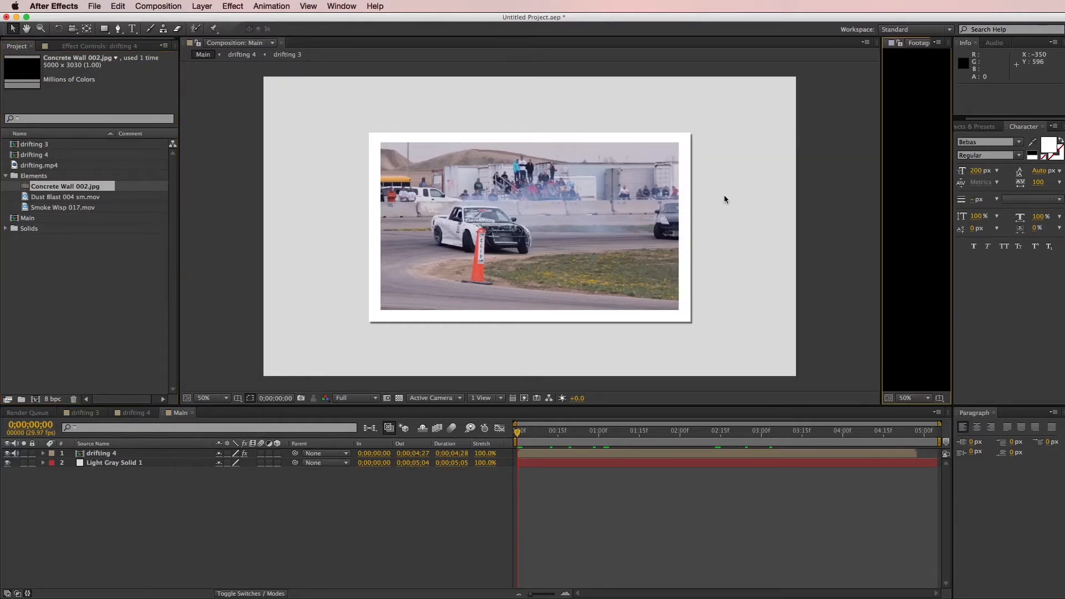
drag(882, 227, 861, 242)
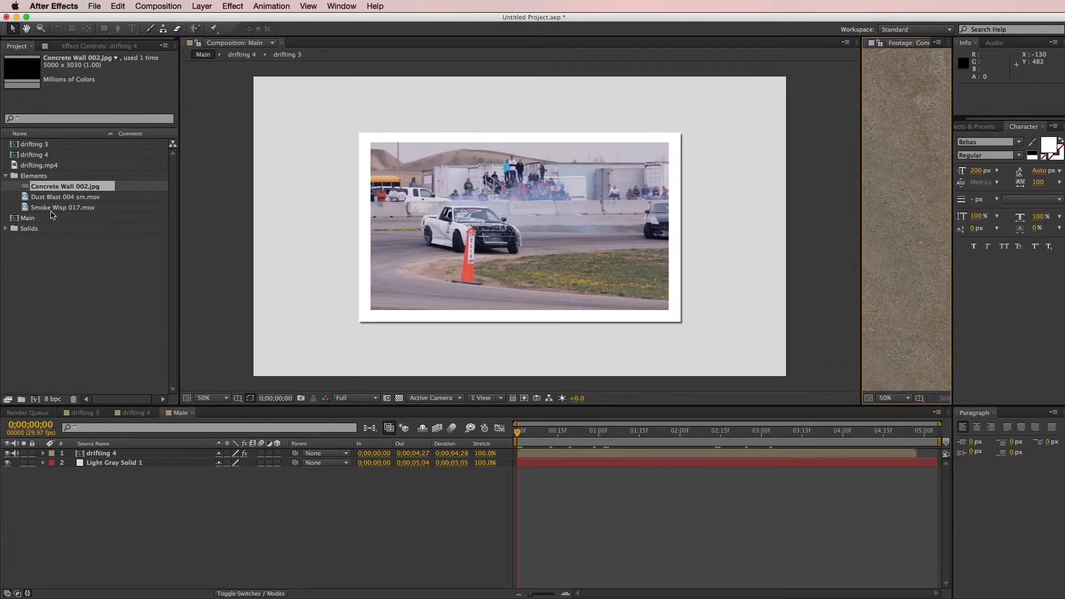
drag(66, 185, 272, 460)
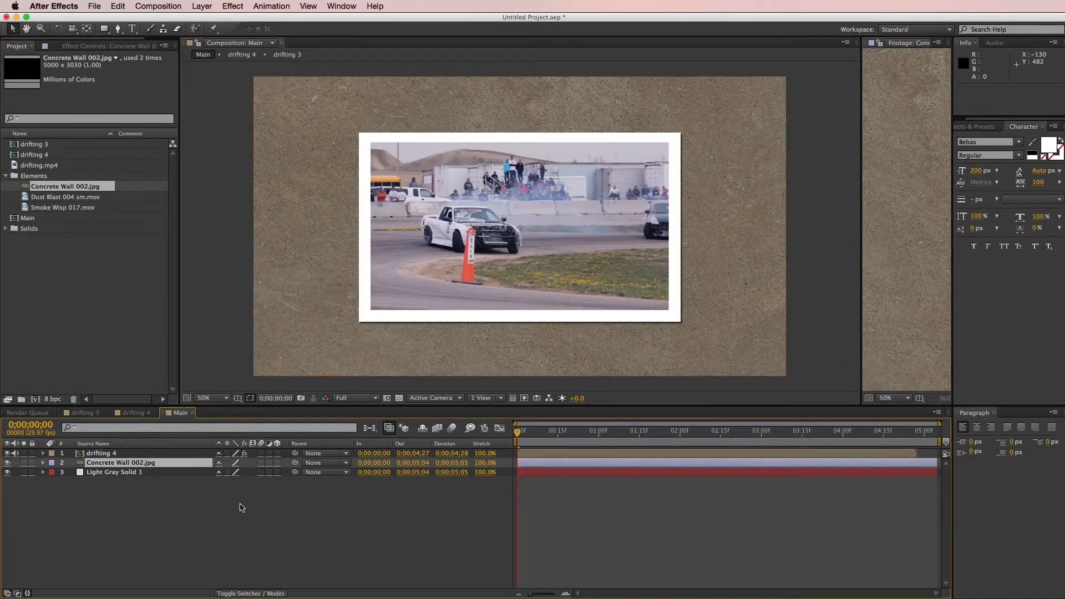
- Apply the Levels effect to the Concrete Wall 002.jpg layer and widen the effect settings area
click(243, 6)
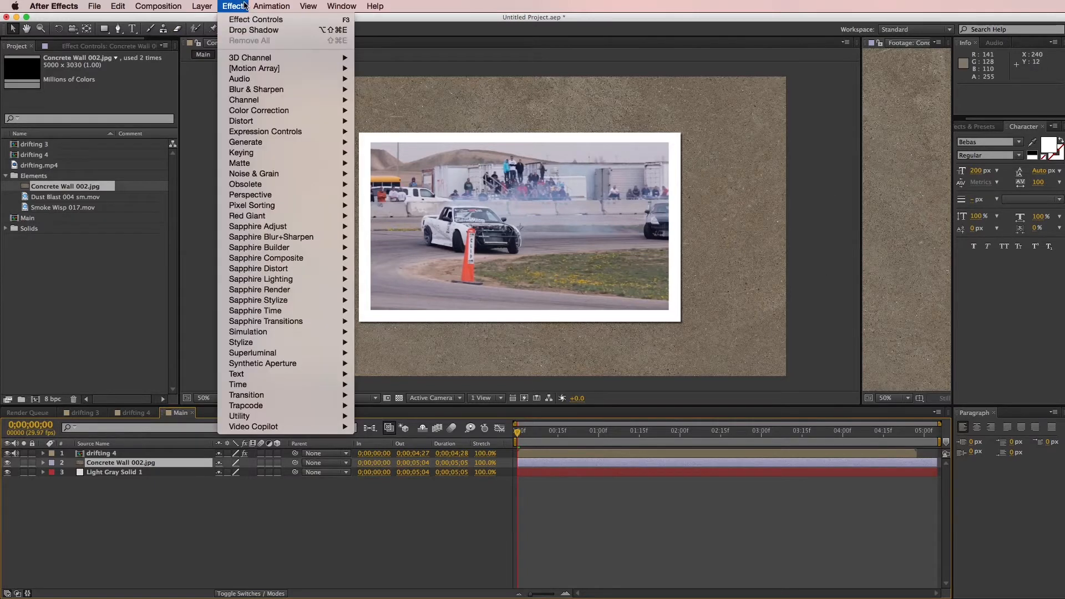
mouse_move(251, 110)
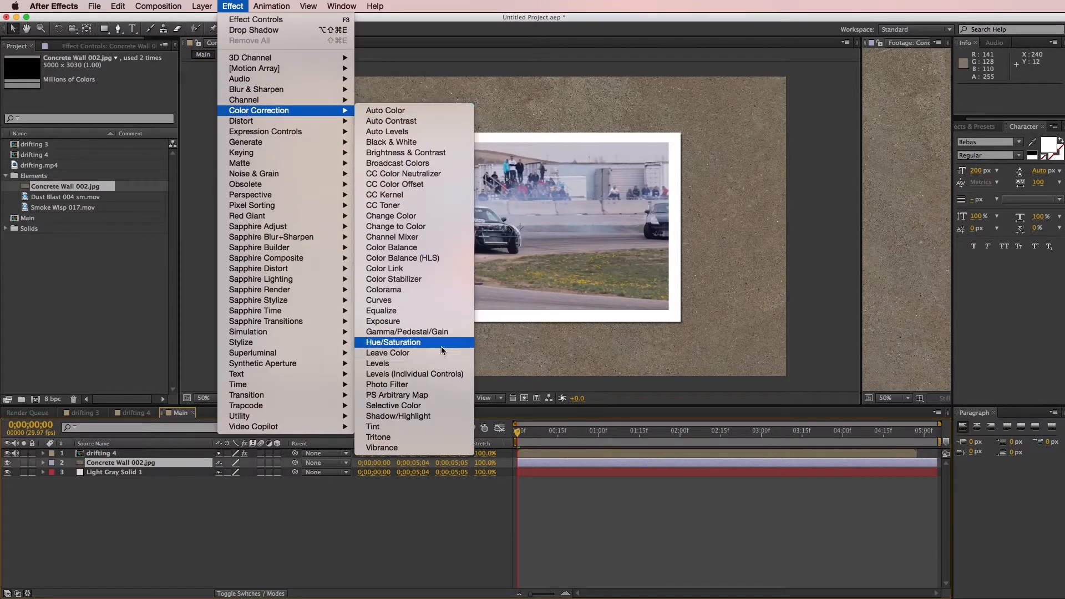
click(437, 363)
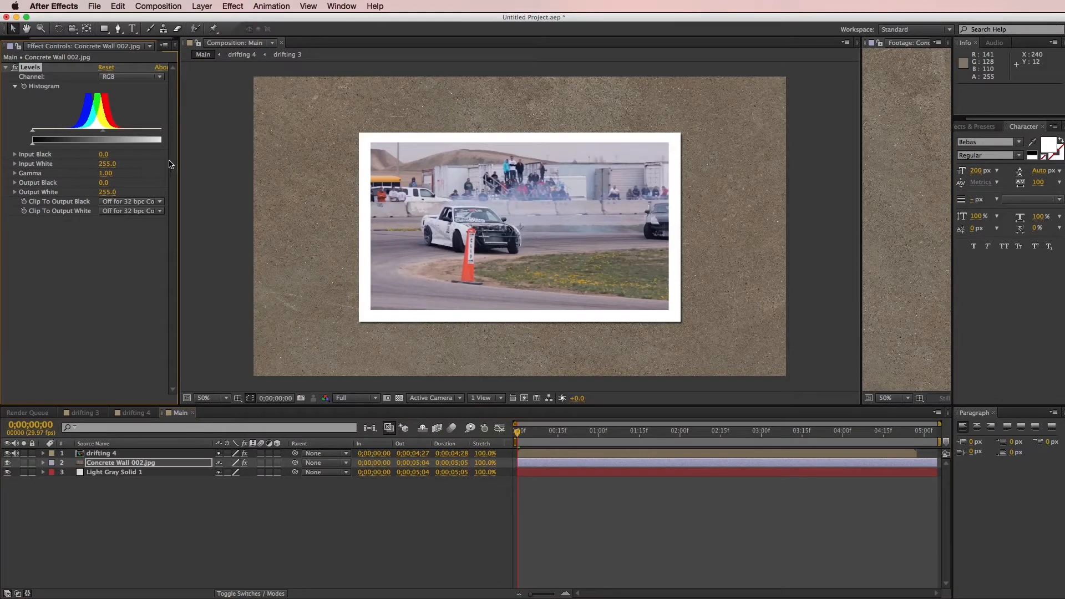
drag(178, 166, 241, 183)
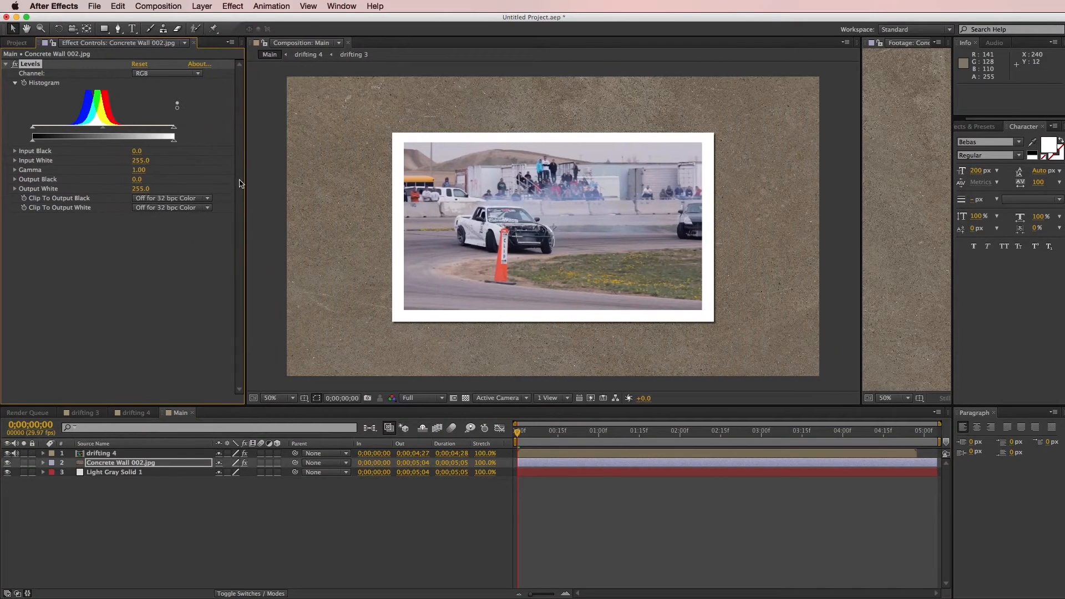
- Scale the Concrete Wall 002.jpg layer to 54%
click(186, 464)
key(s)
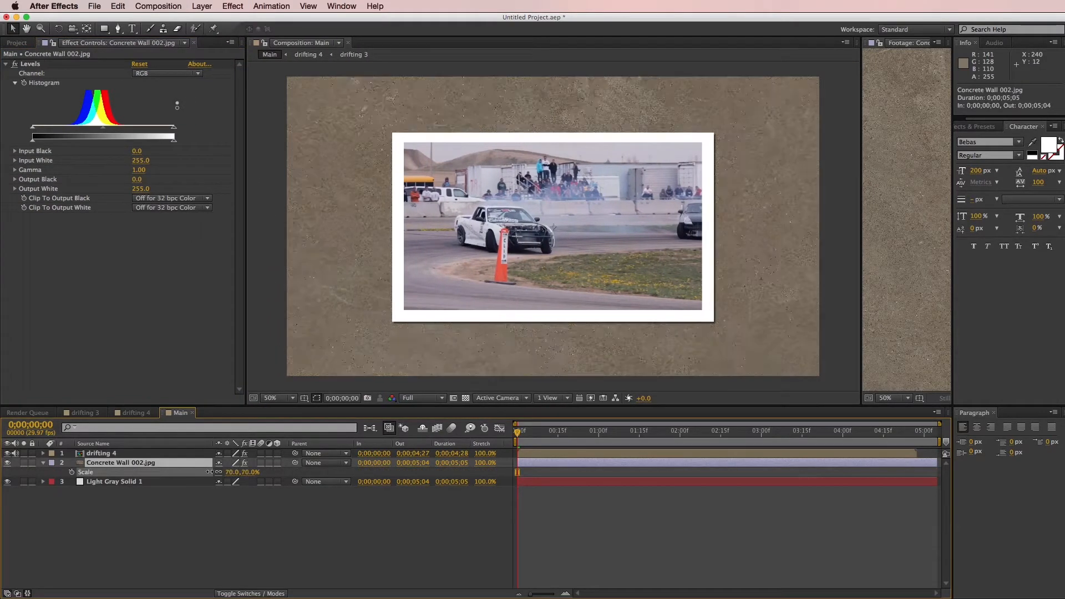
drag(202, 471, 206, 471)
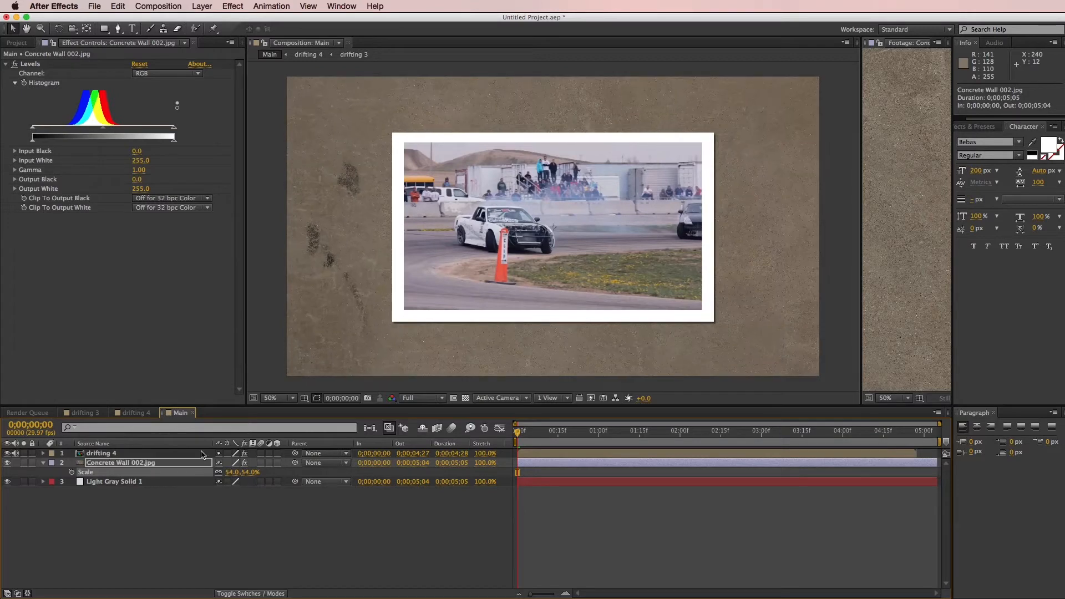
- Brighten the concrete wall in Levels with Input Black 13, Input White 138 and Gamma 1.28
click(173, 129)
drag(127, 130, 63, 131)
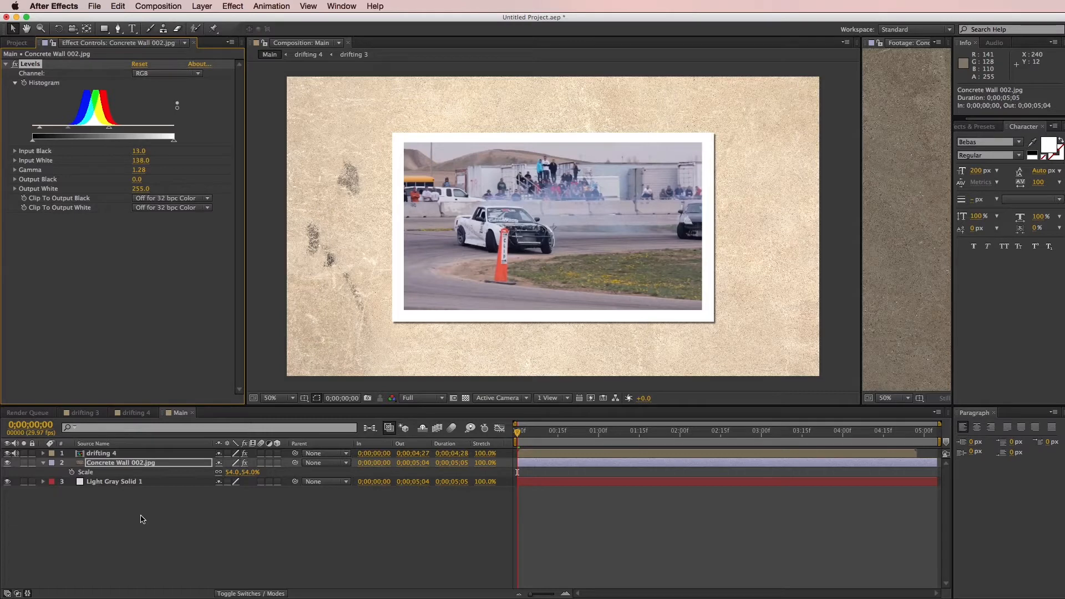
click(142, 519)
- Set the Concrete Wall 002.jpg layer's blending mode to Multiply and its opacity to 77%
click(169, 465)
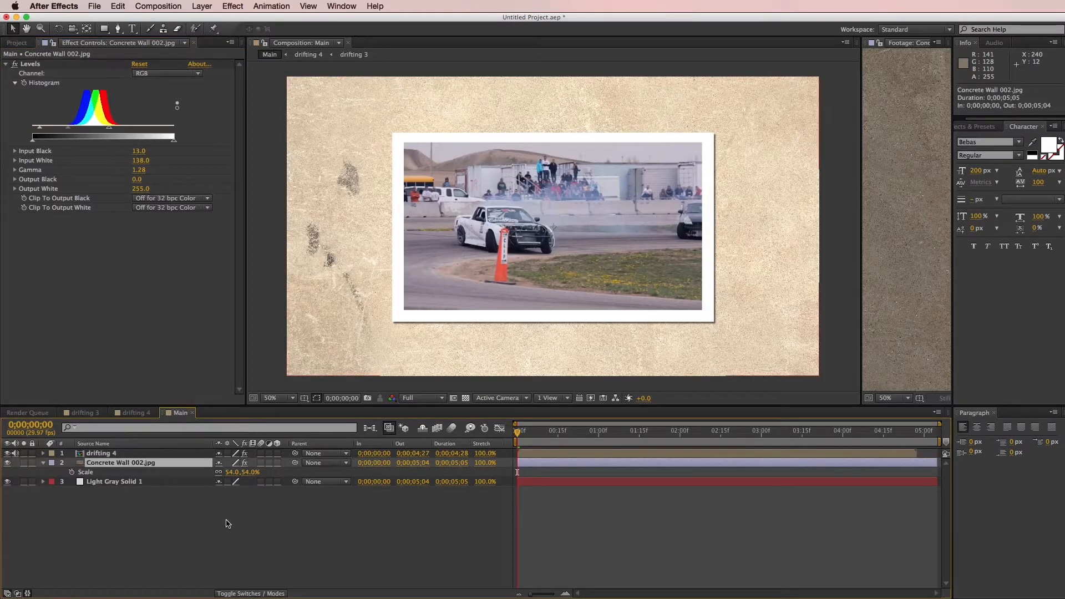
click(235, 595)
click(260, 463)
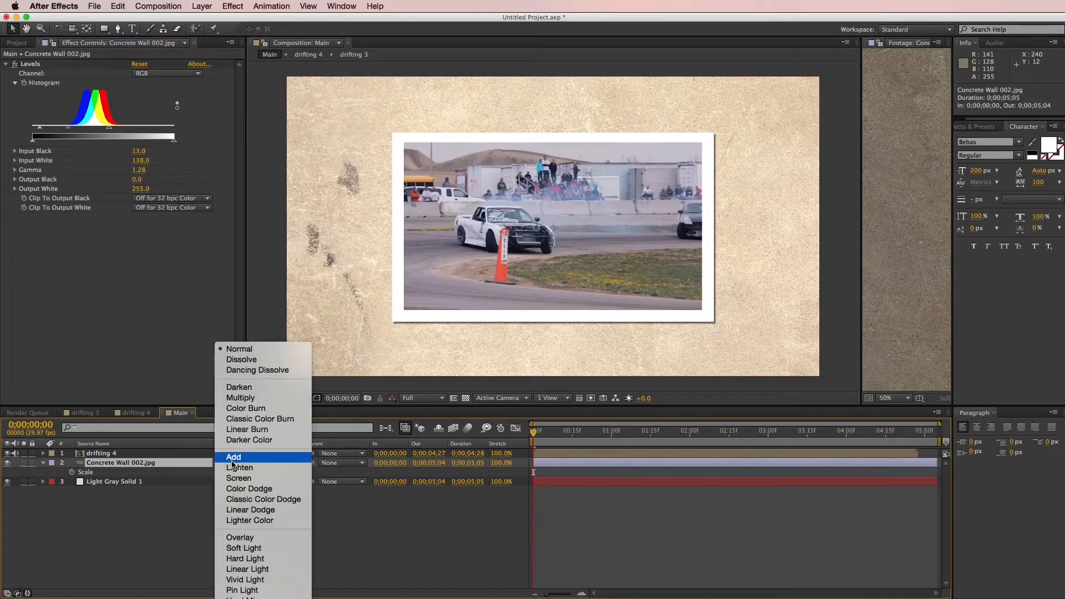
click(240, 398)
key(t)
drag(223, 474, 206, 471)
click(207, 514)
click(177, 271)
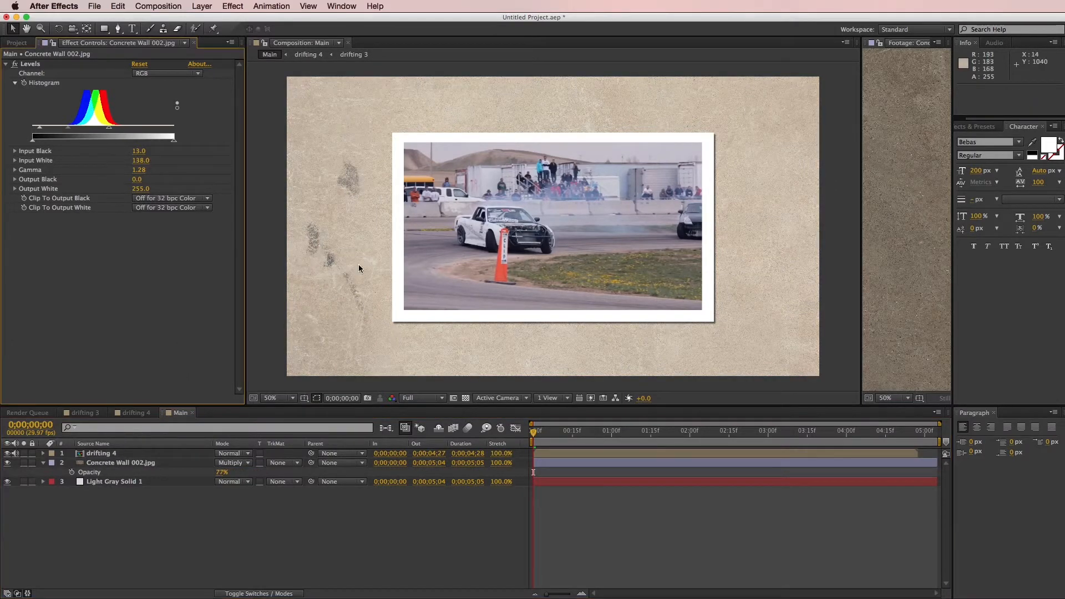
- Apply the Tint color correction effect to the Concrete Wall 002.jpg layer
click(242, 4)
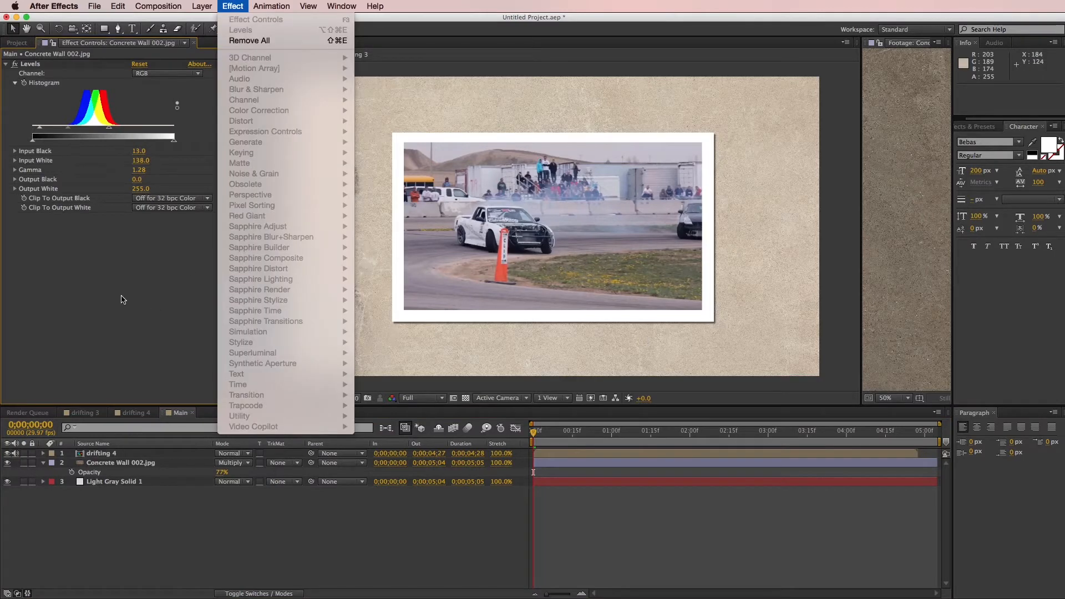
click(123, 300)
click(149, 463)
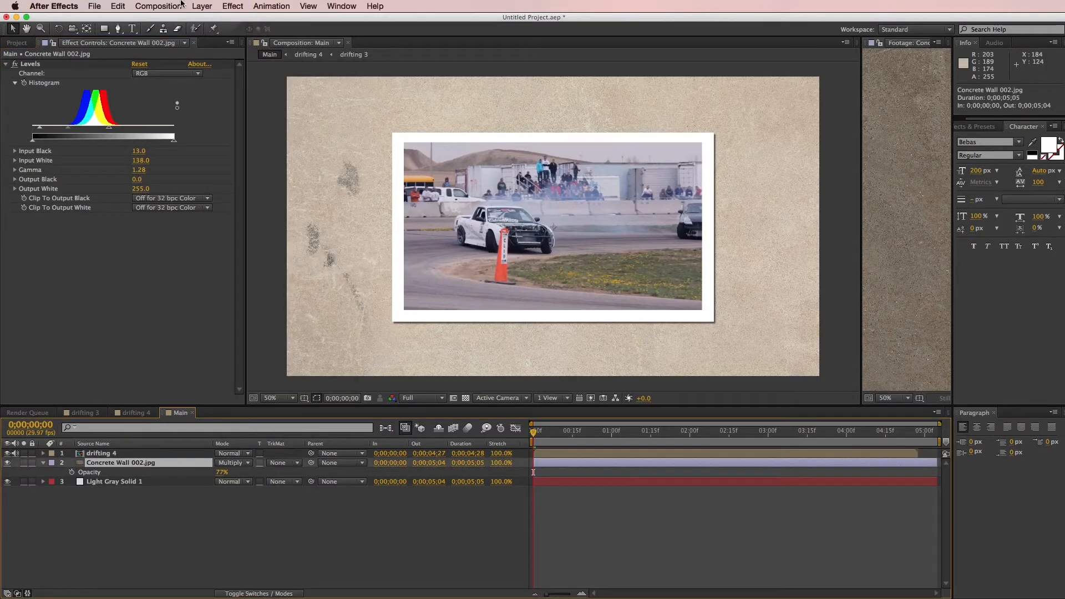
click(234, 5)
mouse_move(257, 176)
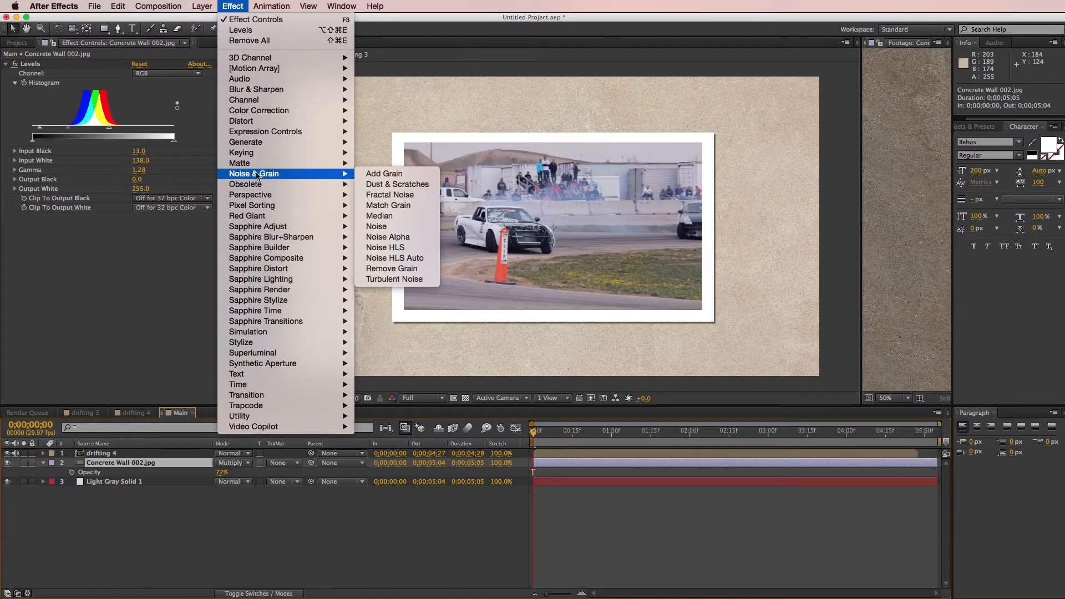
mouse_move(264, 112)
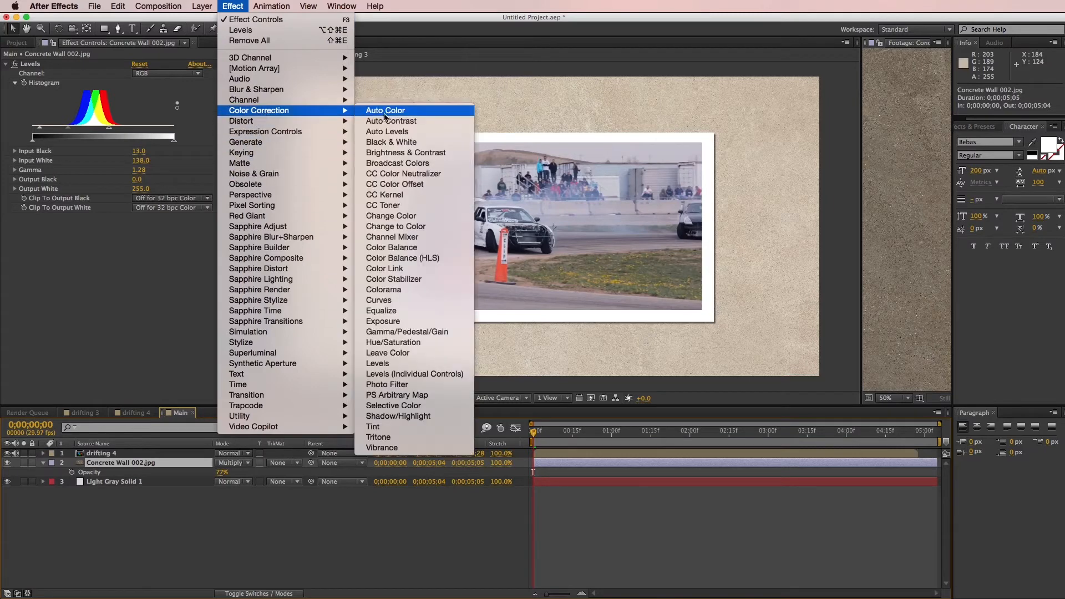
click(403, 426)
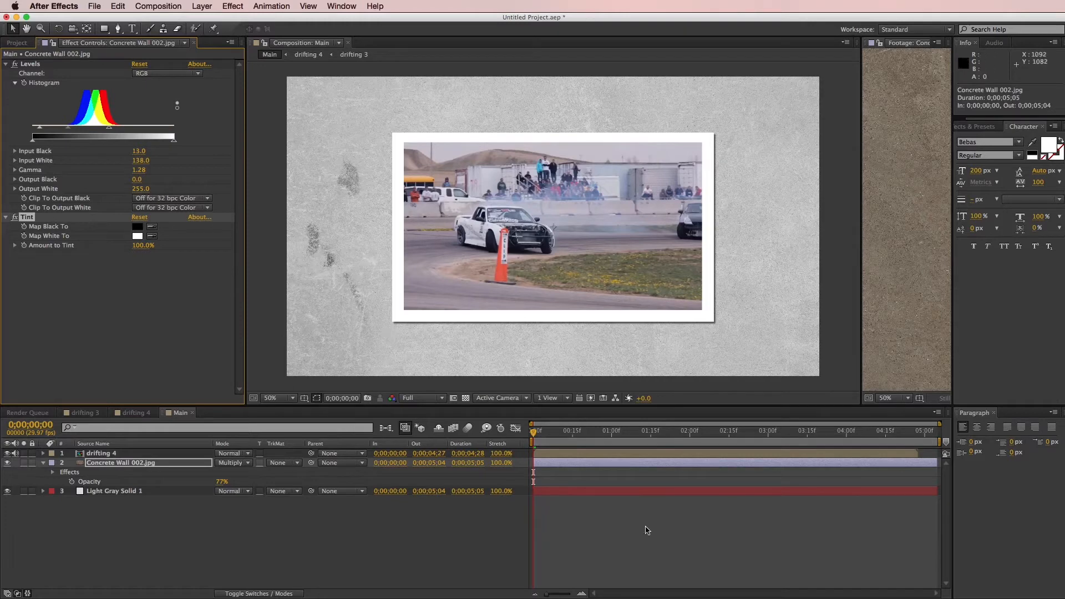
- Collapse the open layer properties in Main and turn all three layers into 3D layers
click(614, 540)
key(super+a)
key(t)
key(t)
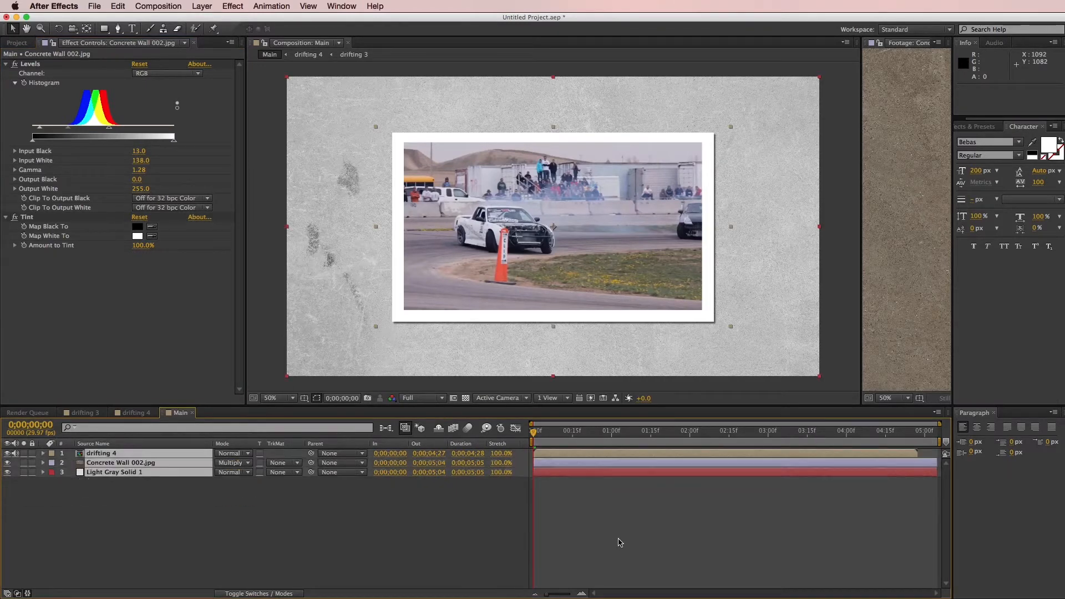
click(619, 539)
click(280, 594)
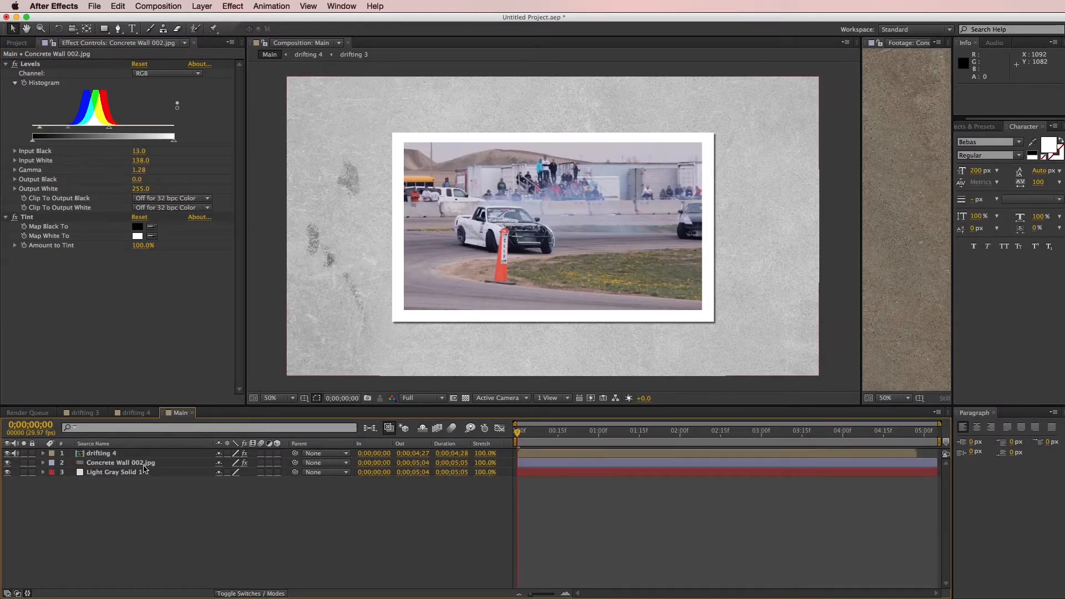
key(super+a)
click(277, 472)
key(super+shift+a)
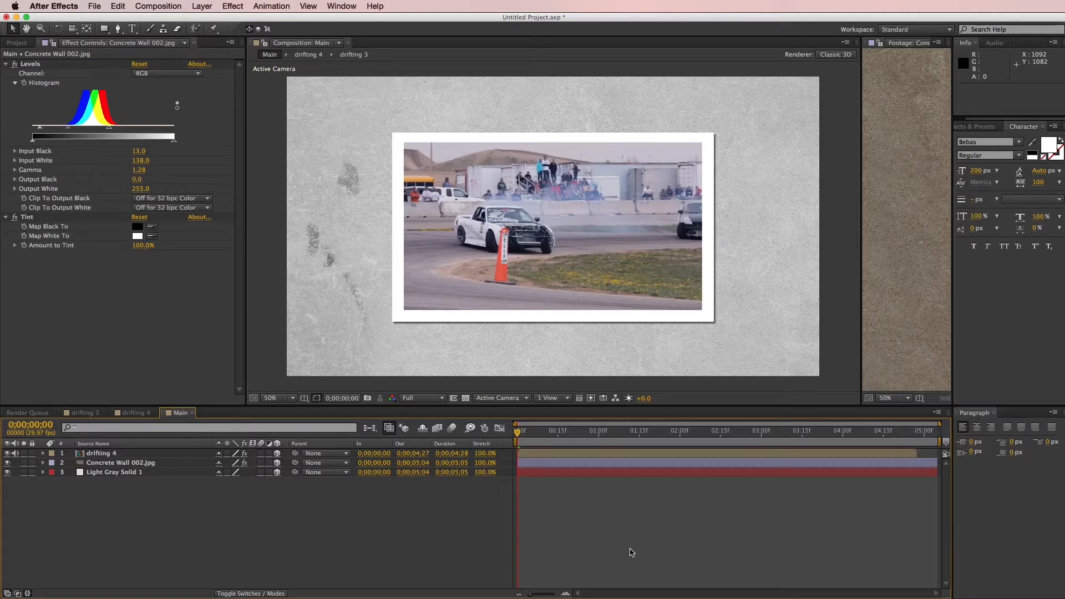
- Add a white Spot light to Main with 90% intensity, a 90° cone angle and 50% cone feather
click(206, 6)
mouse_move(216, 20)
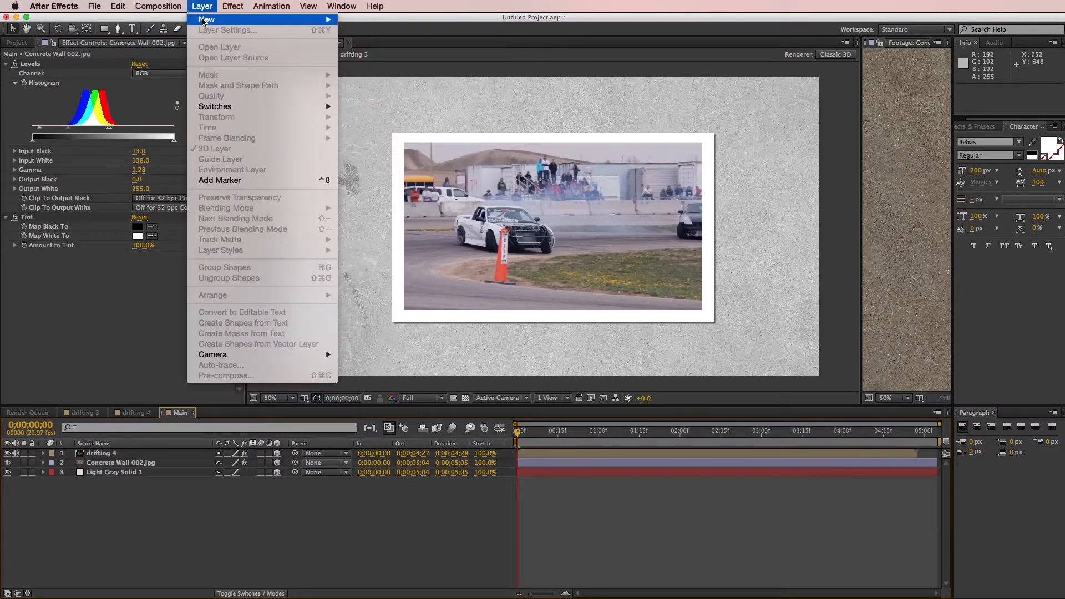
click(361, 42)
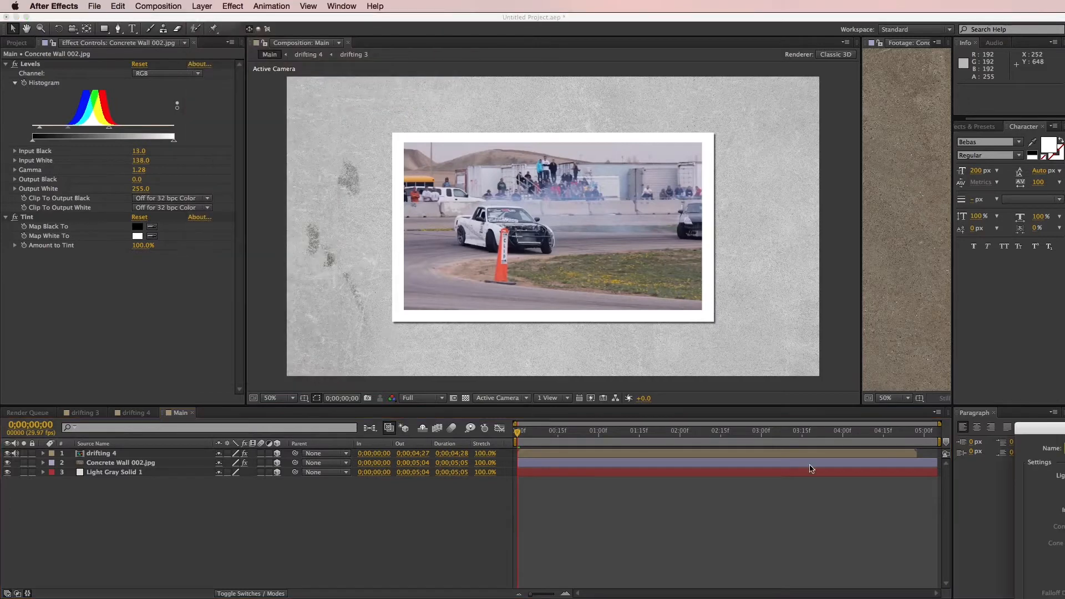
click(633, 233)
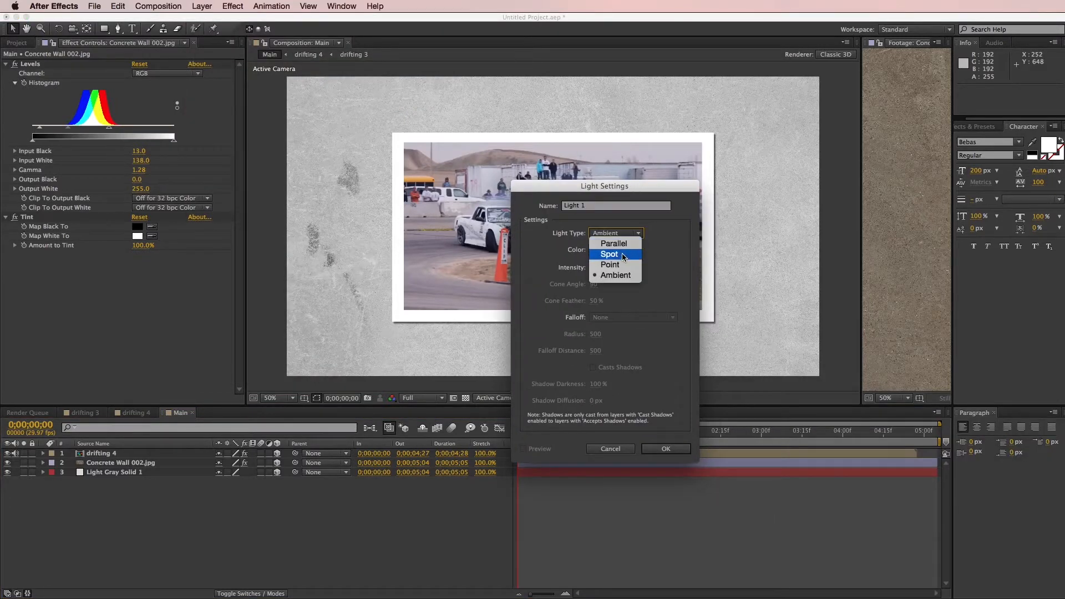
click(613, 254)
click(593, 268)
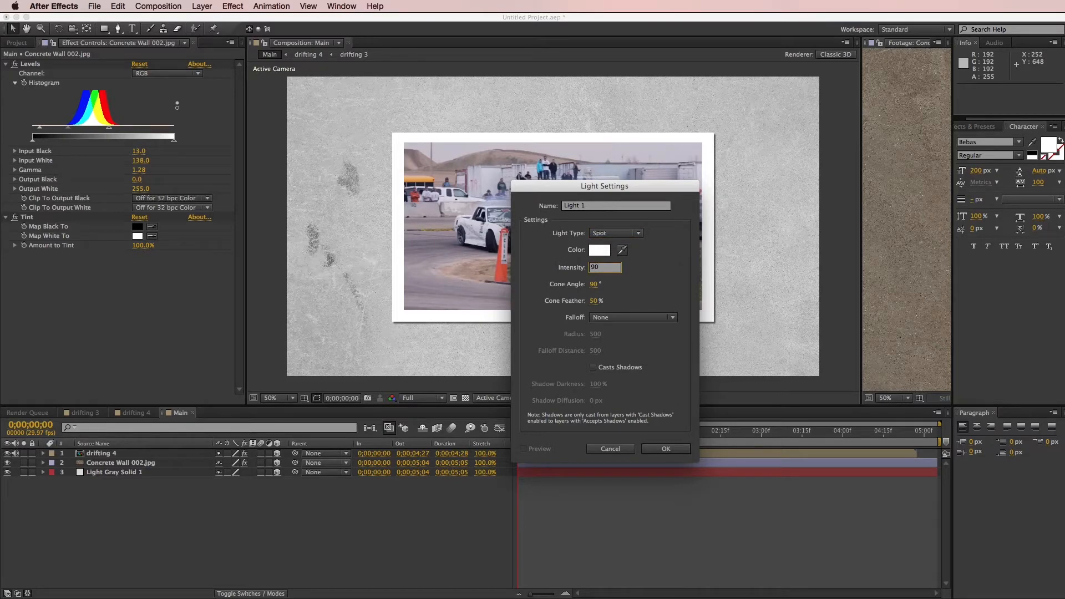
key(Return)
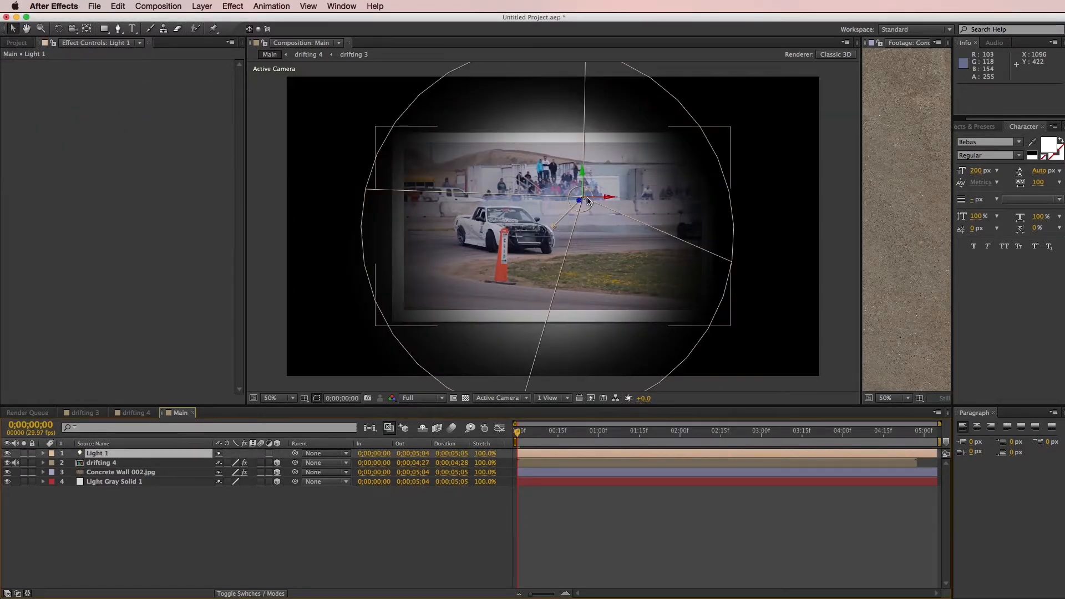
- Move the spot light to about 1197, 303, -1977 so it covers the whole wall, and set its Cone Feather to 71%
drag(581, 204, 614, 178)
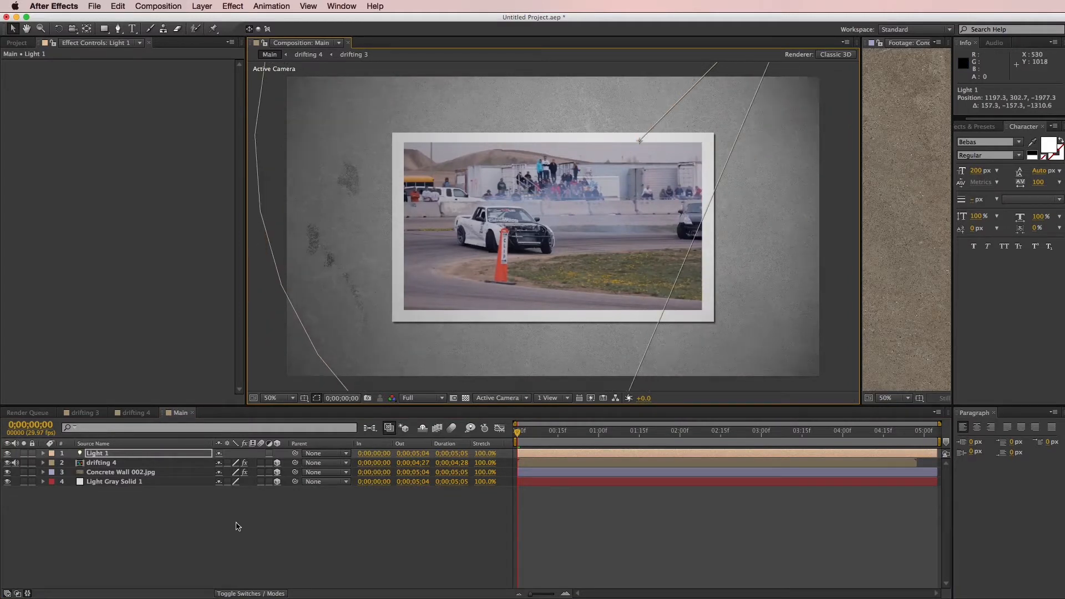
key(a)
key(a)
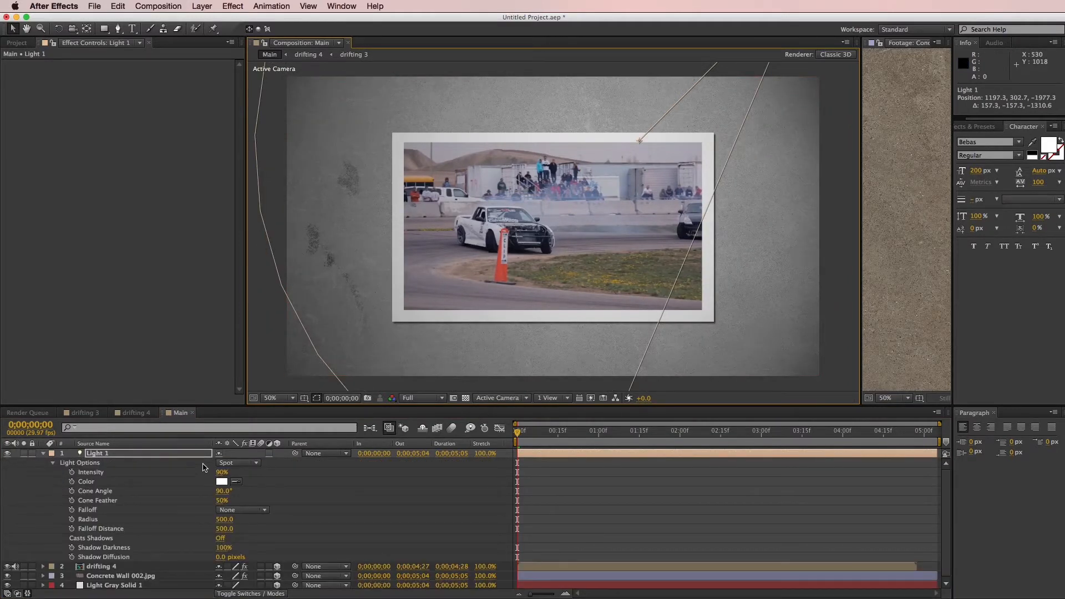
drag(222, 502, 233, 500)
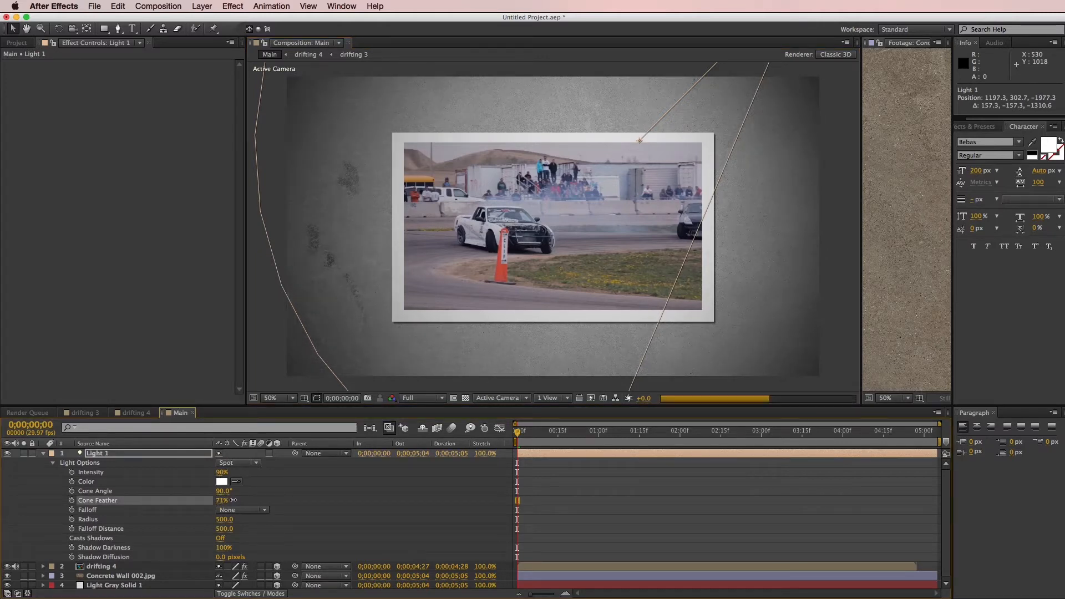
- Pull the spot light farther back from the scene, setting its Z position to -2814.3
click(197, 457)
key(p)
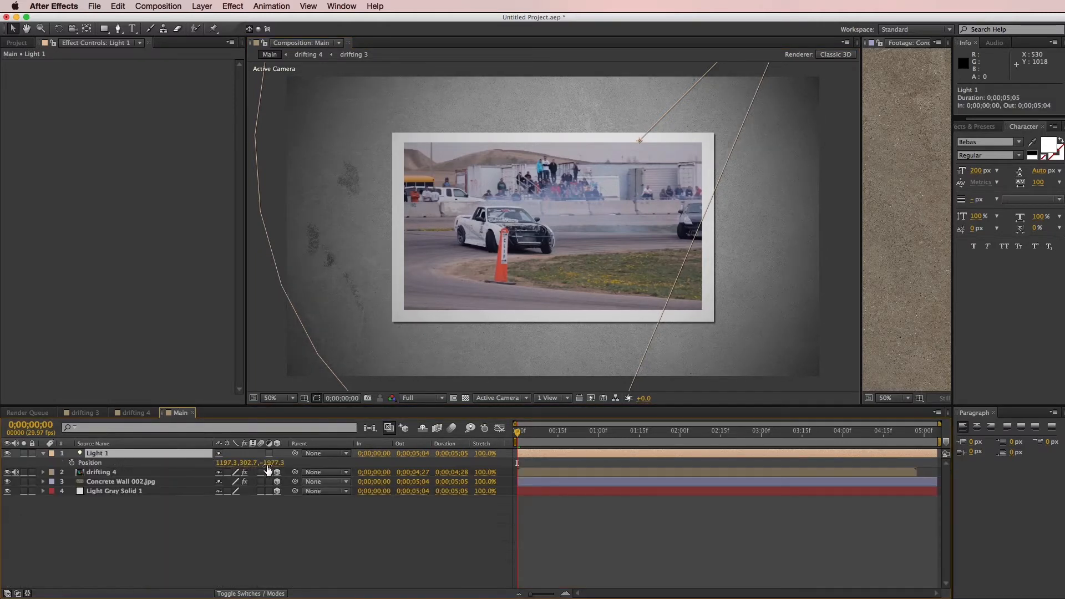
drag(273, 463, 222, 469)
click(449, 550)
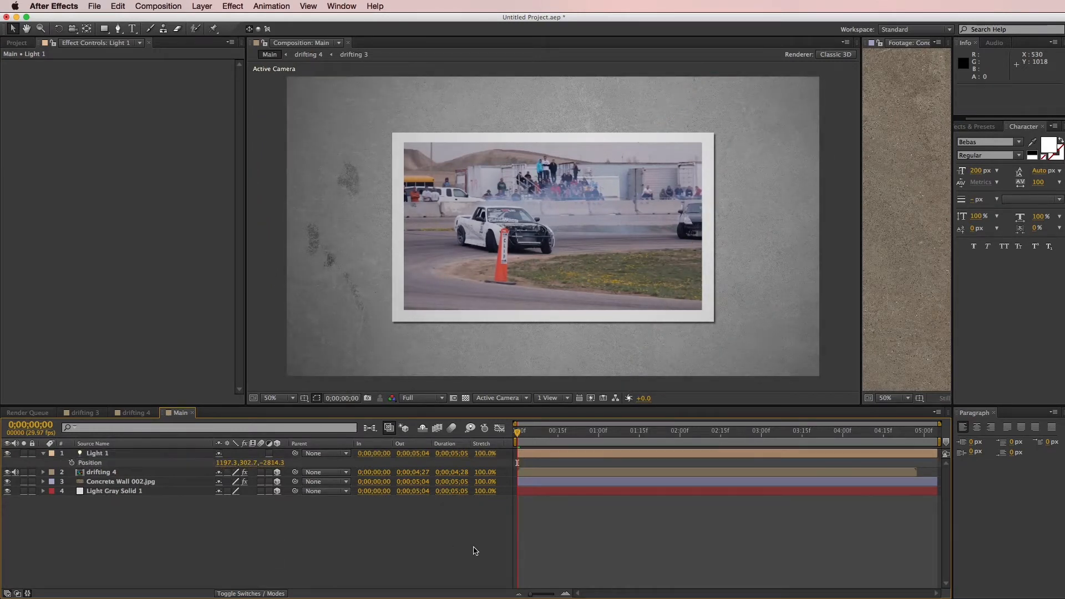
click(232, 6)
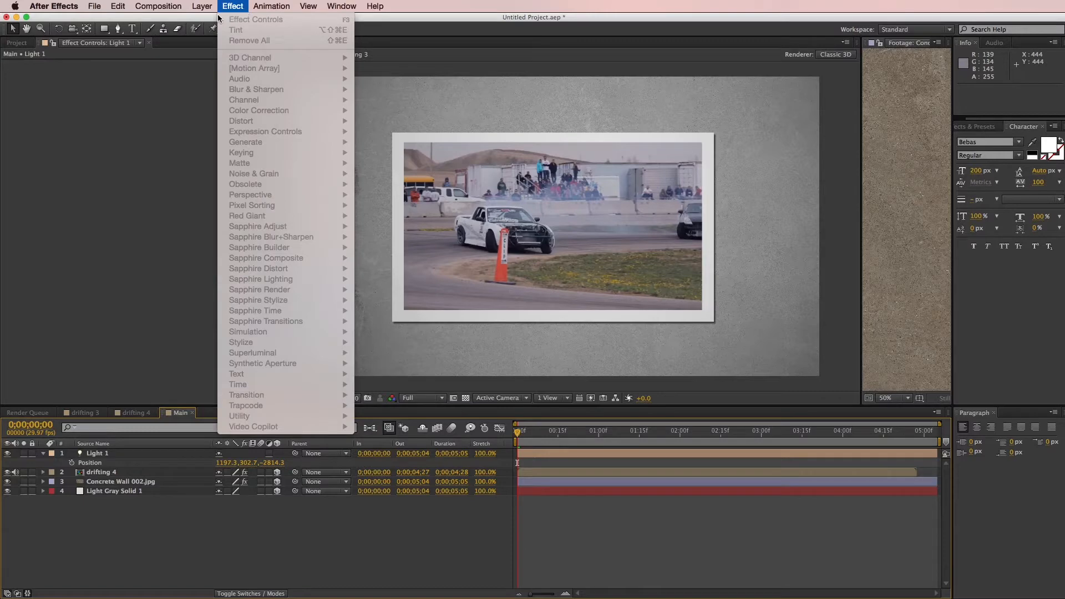
- Add a white Ambient light to Main and collapse the spot light's open Position property
mouse_move(202, 6)
mouse_move(322, 19)
click(360, 44)
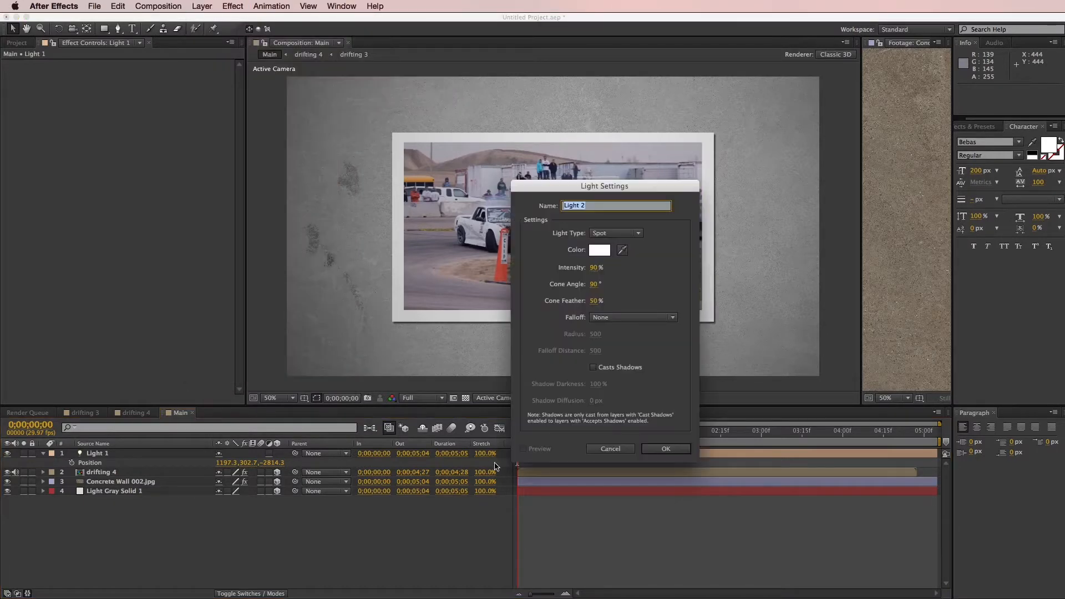
click(612, 232)
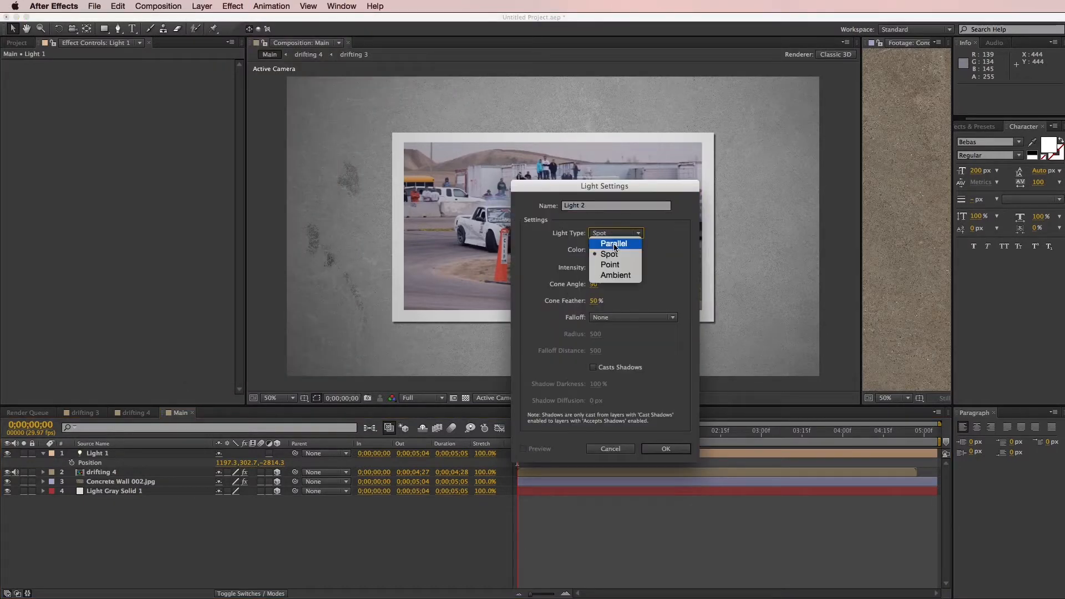
click(603, 276)
click(597, 268)
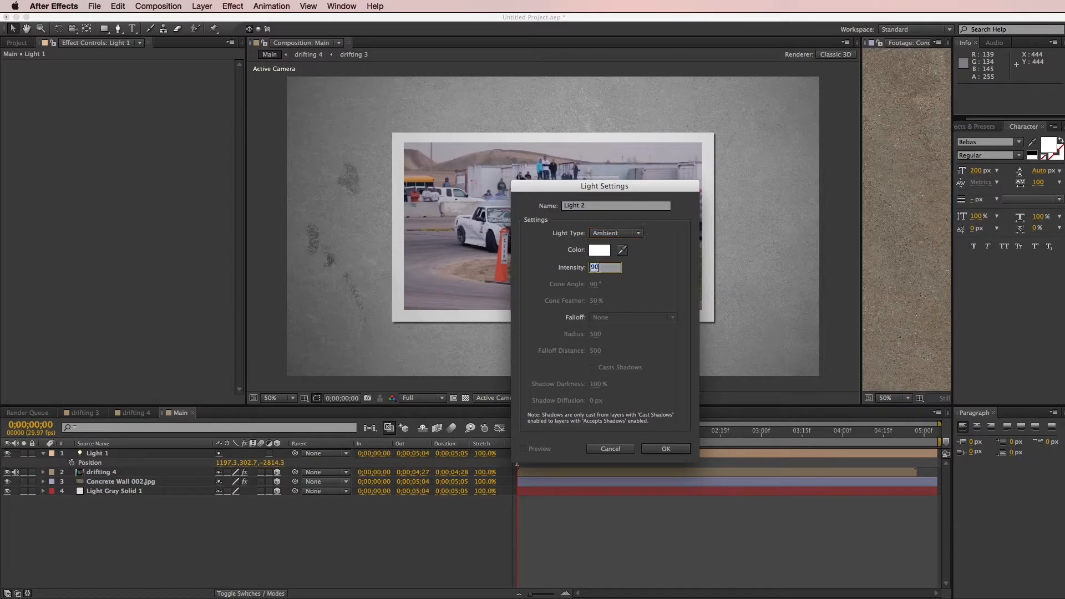
key(Return)
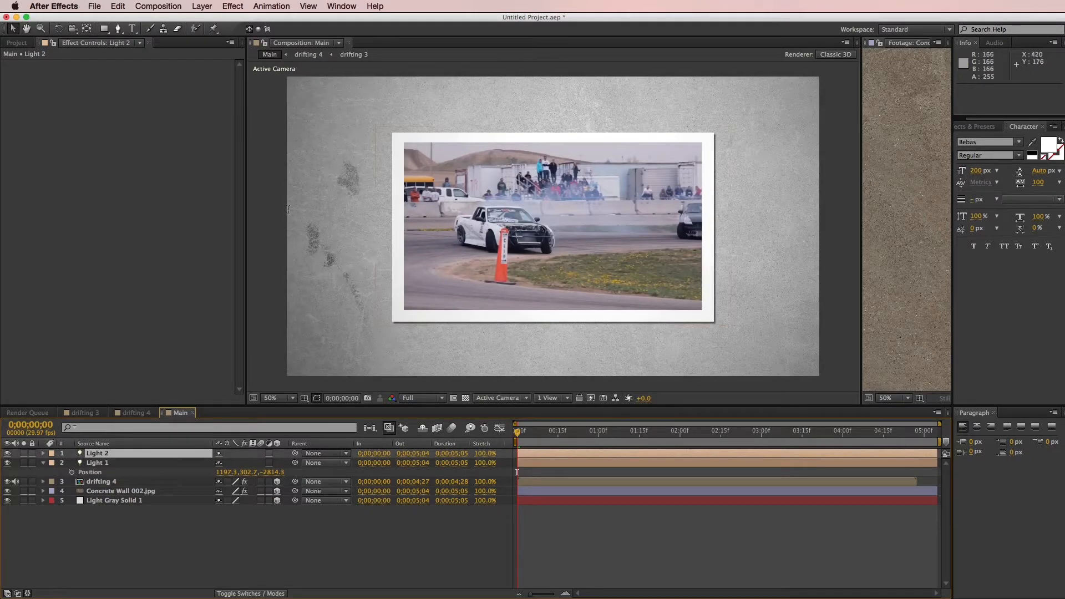
click(654, 537)
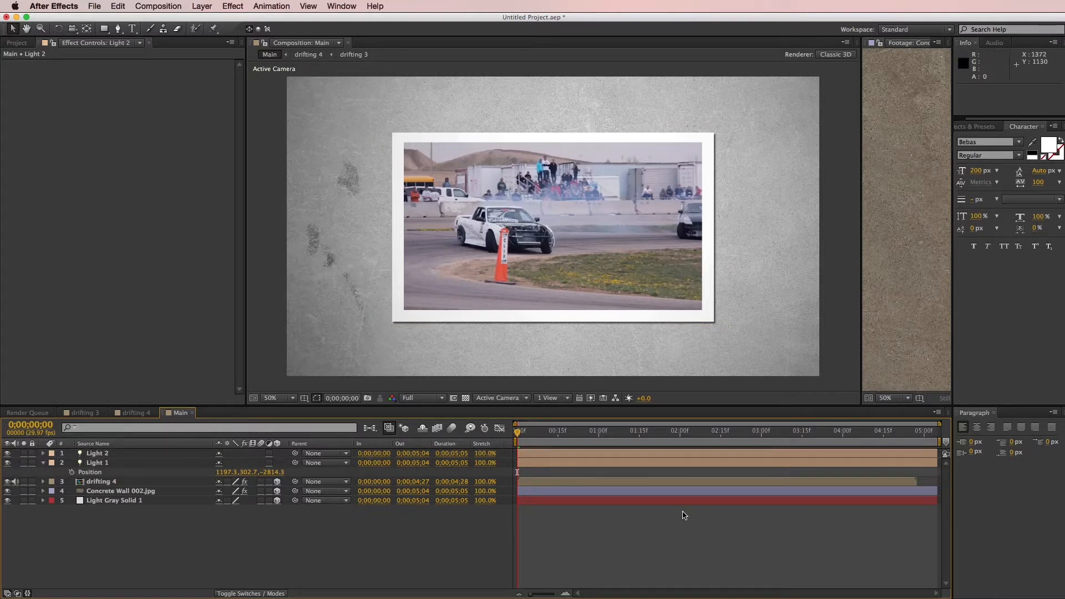
key(u)
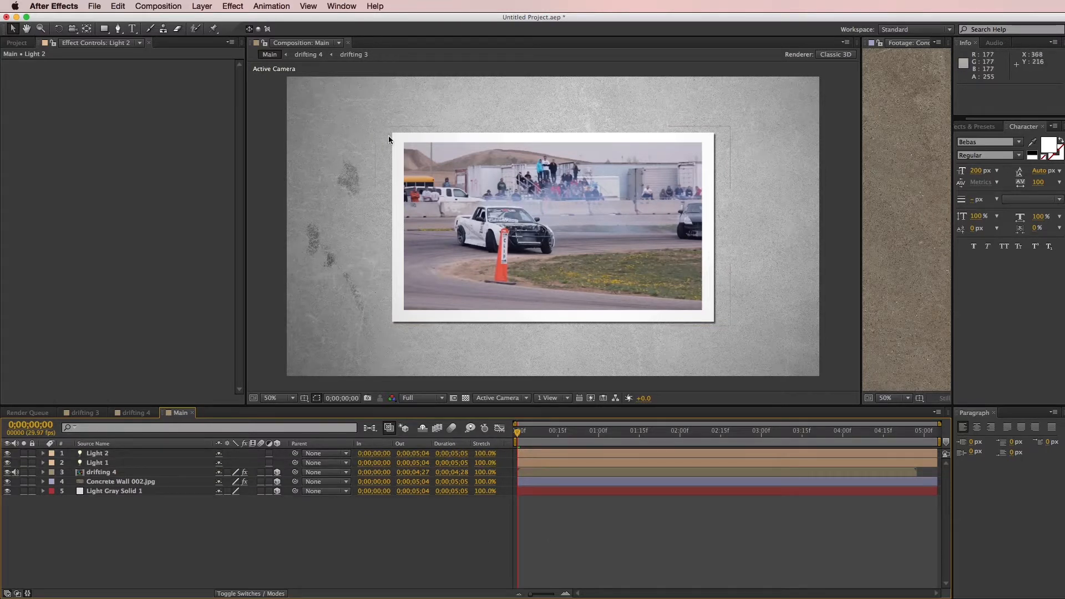
- Add a Two-Node Camera with the 35mm preset to Main
click(203, 6)
mouse_move(210, 22)
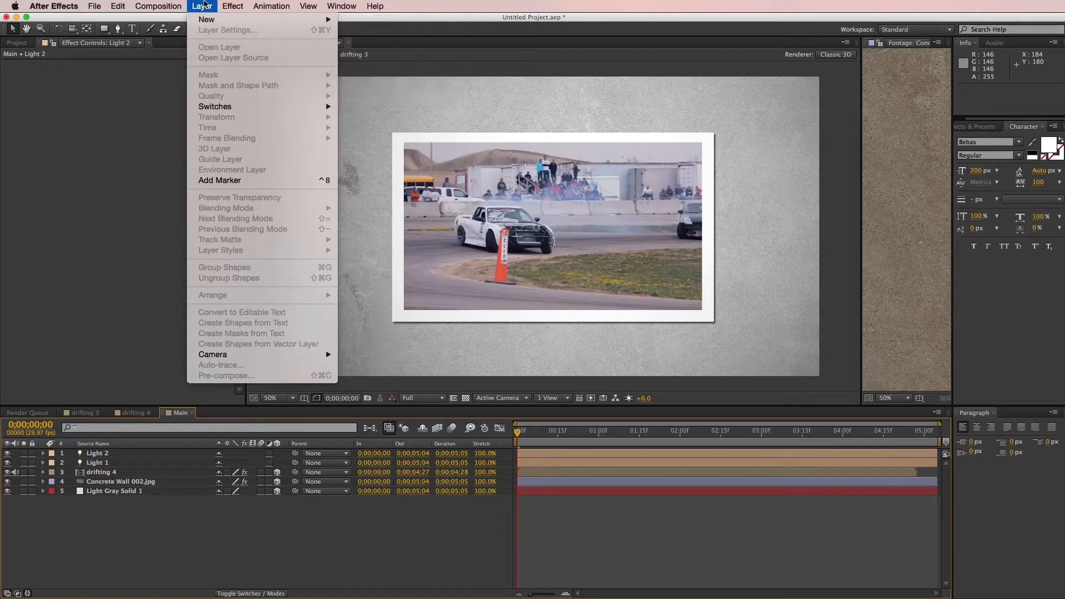
key(alt+shift+super+c)
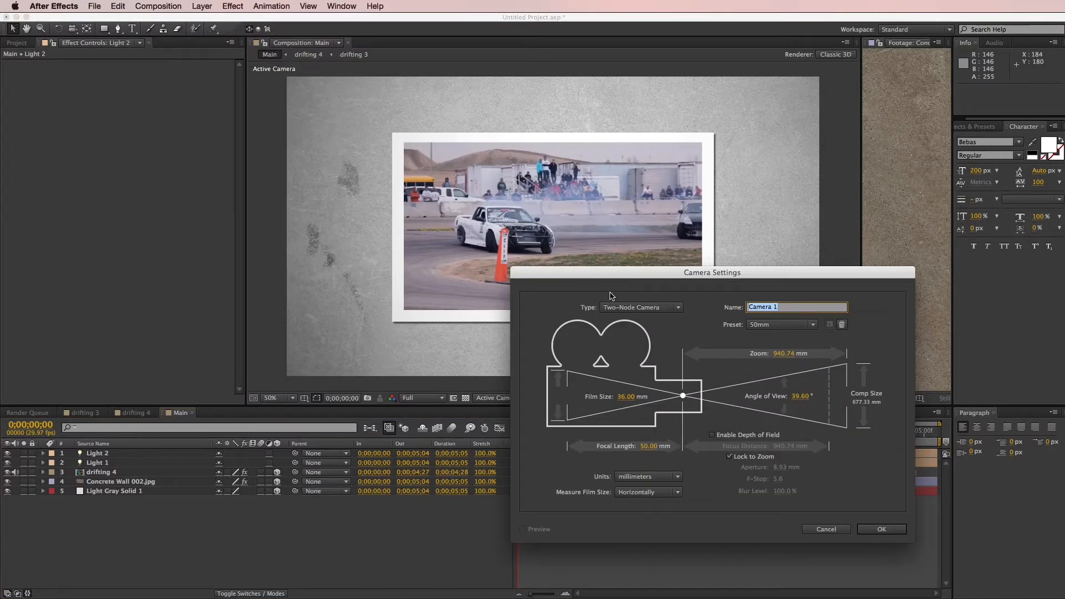
drag(764, 277, 543, 237)
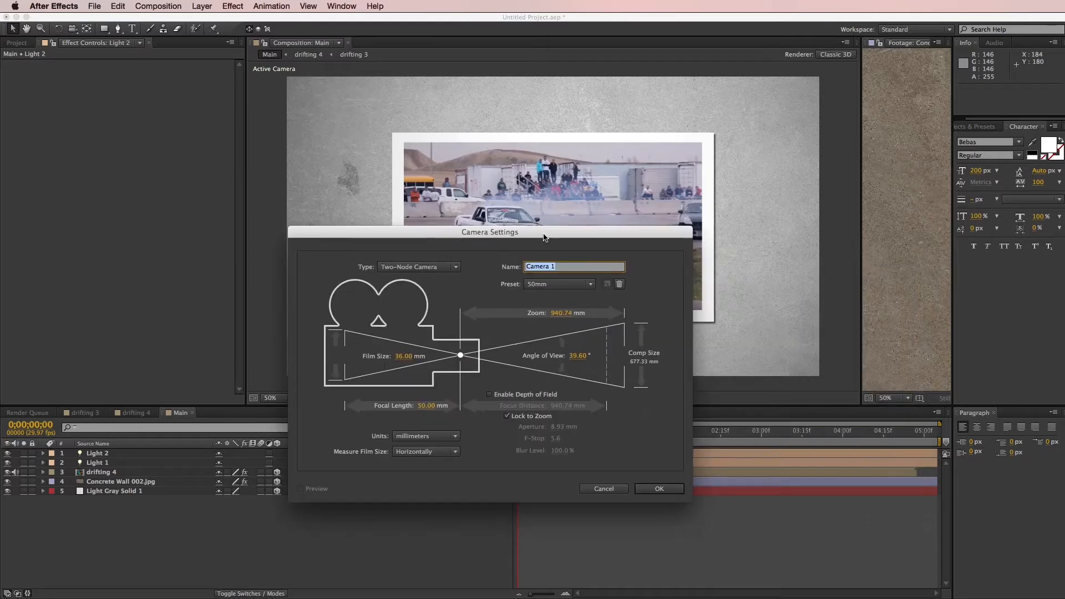
click(557, 285)
click(557, 355)
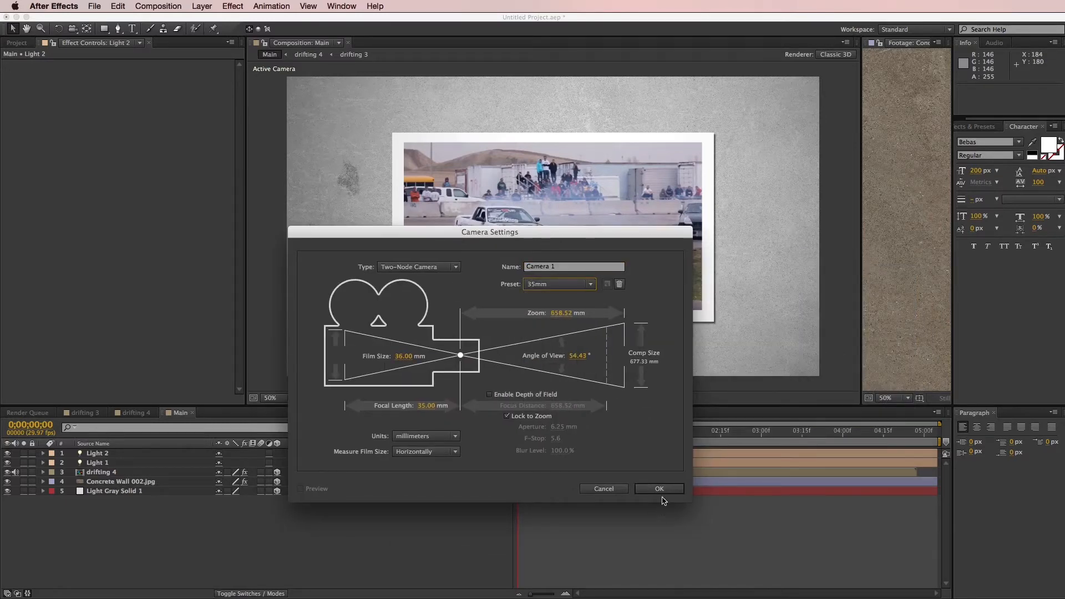
click(659, 488)
click(678, 542)
- Add a null object to Main, make it a 3D layer and parent Camera 1 to it
click(202, 6)
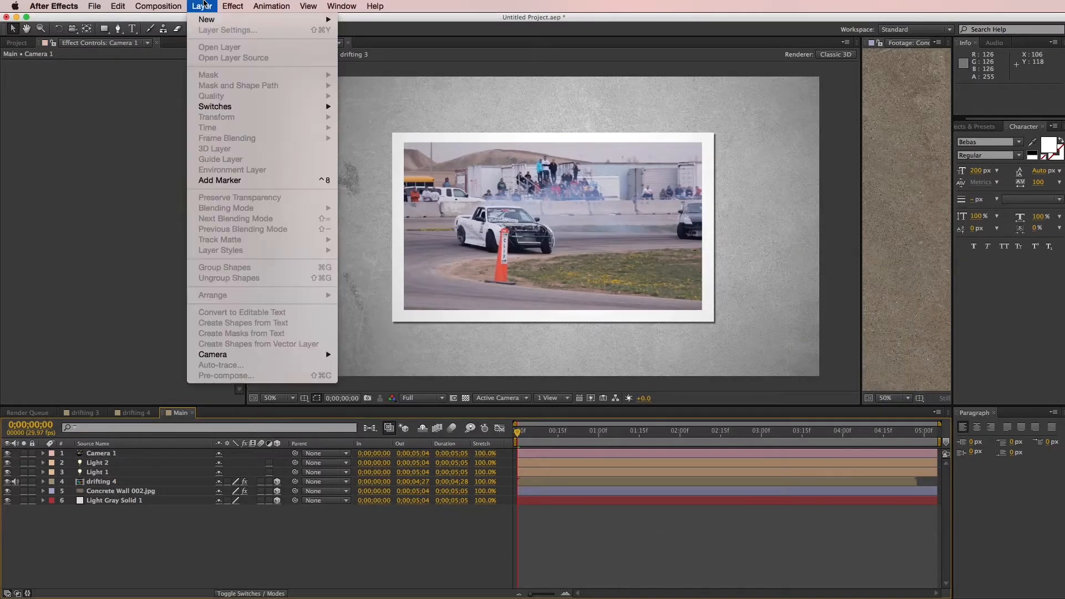
mouse_move(205, 20)
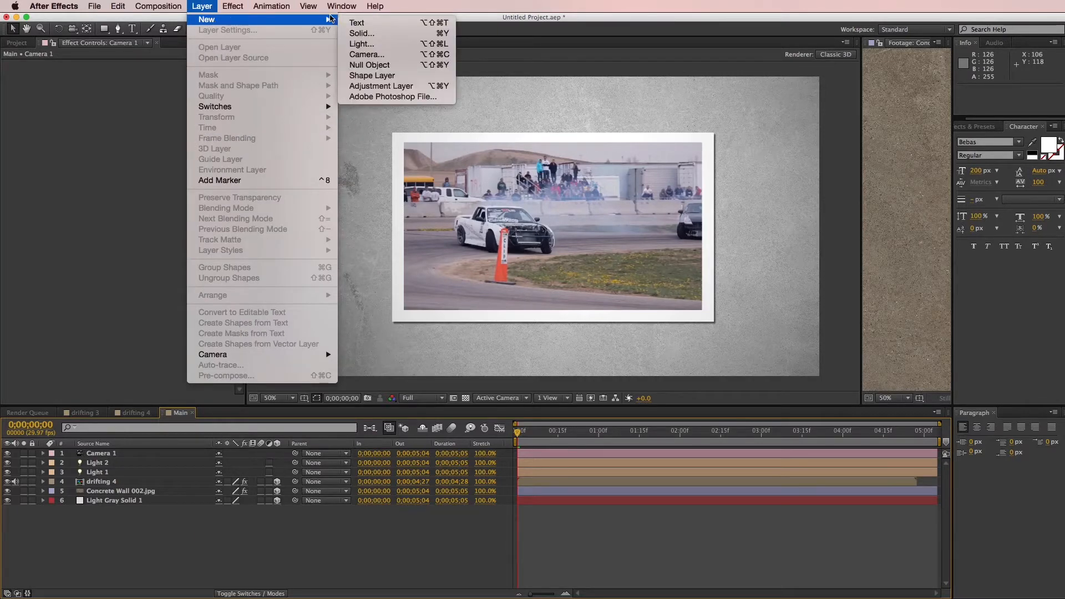
click(369, 64)
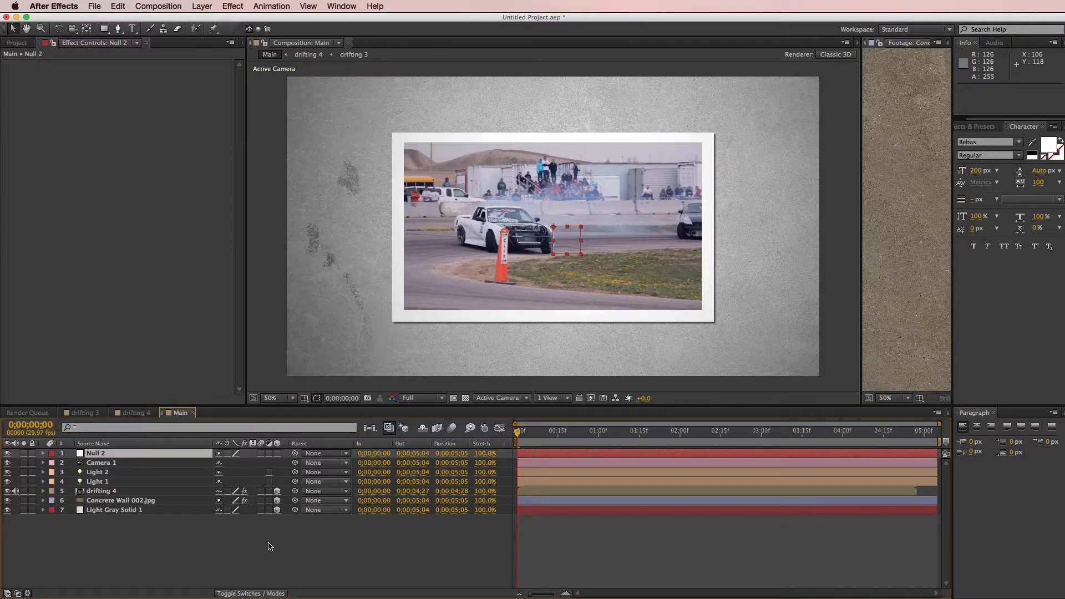
click(277, 453)
drag(232, 470, 161, 455)
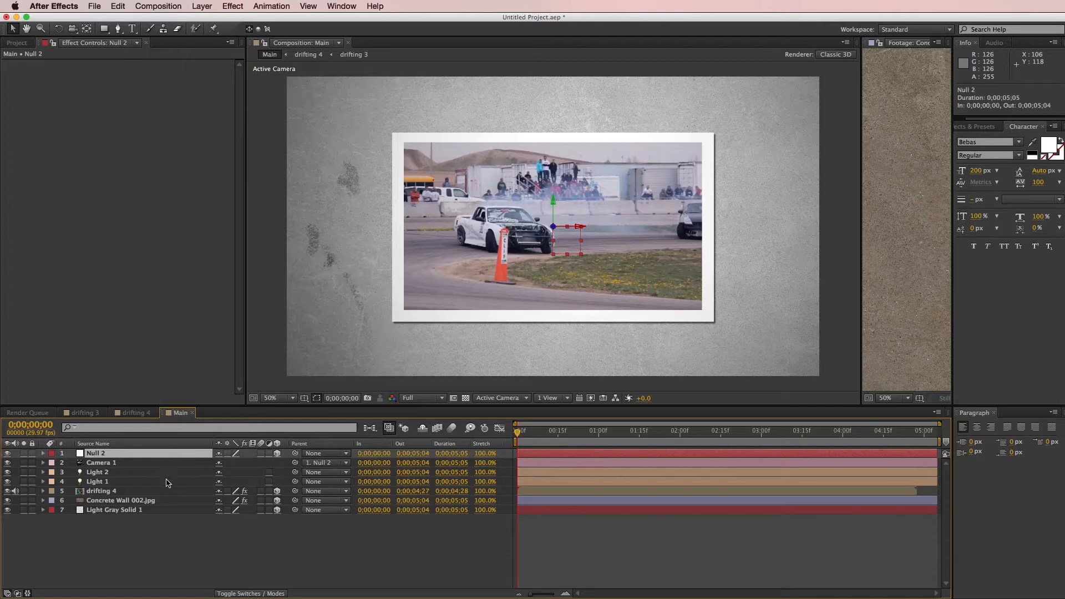
- Tilt the camera view by setting the null's X Rotation to 36°
key(r)
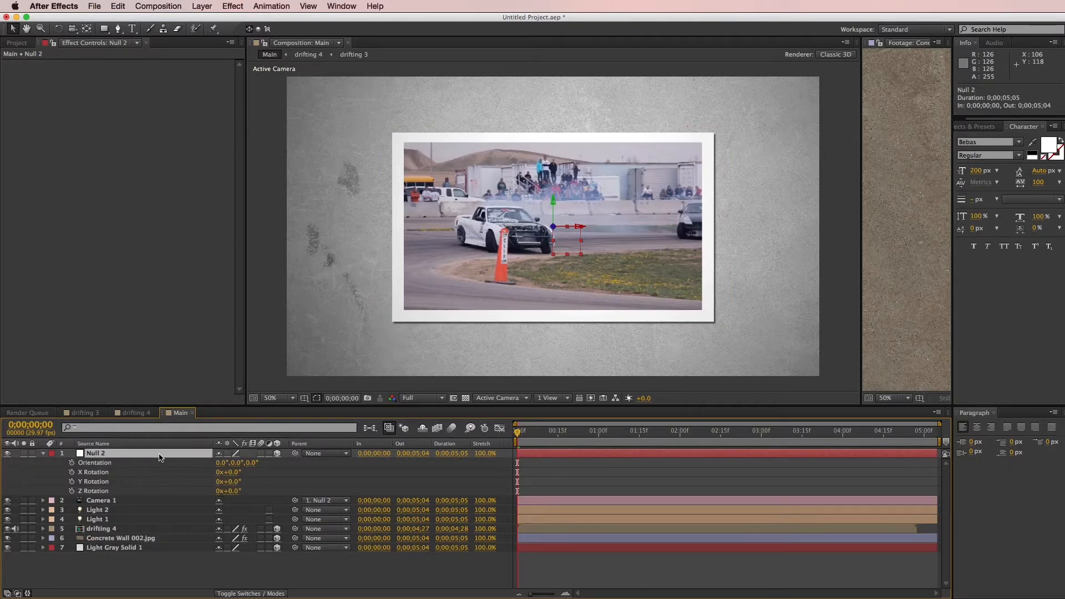
key(r)
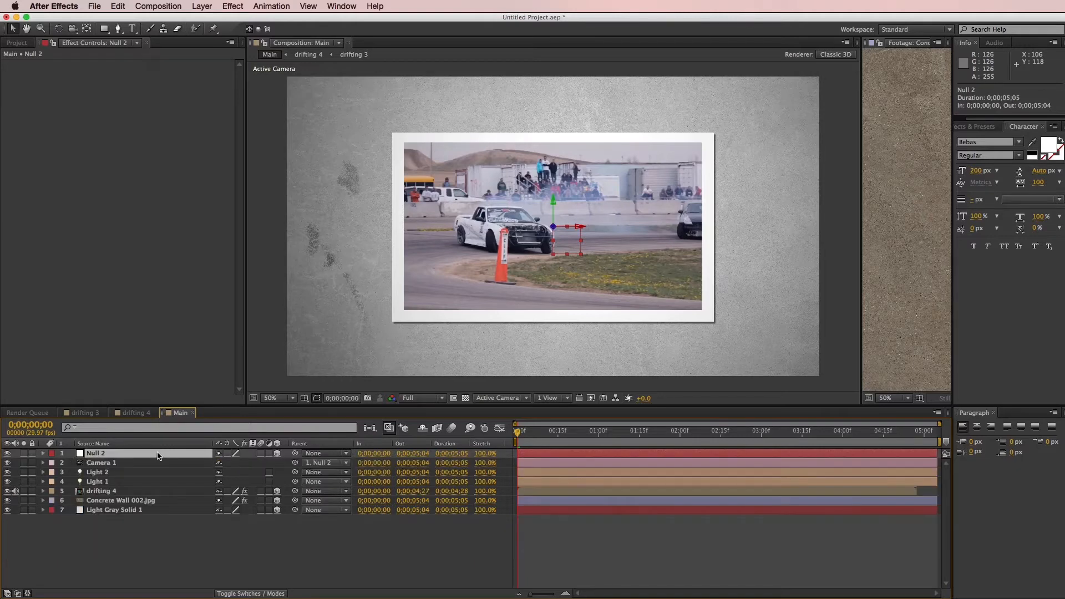
key(r)
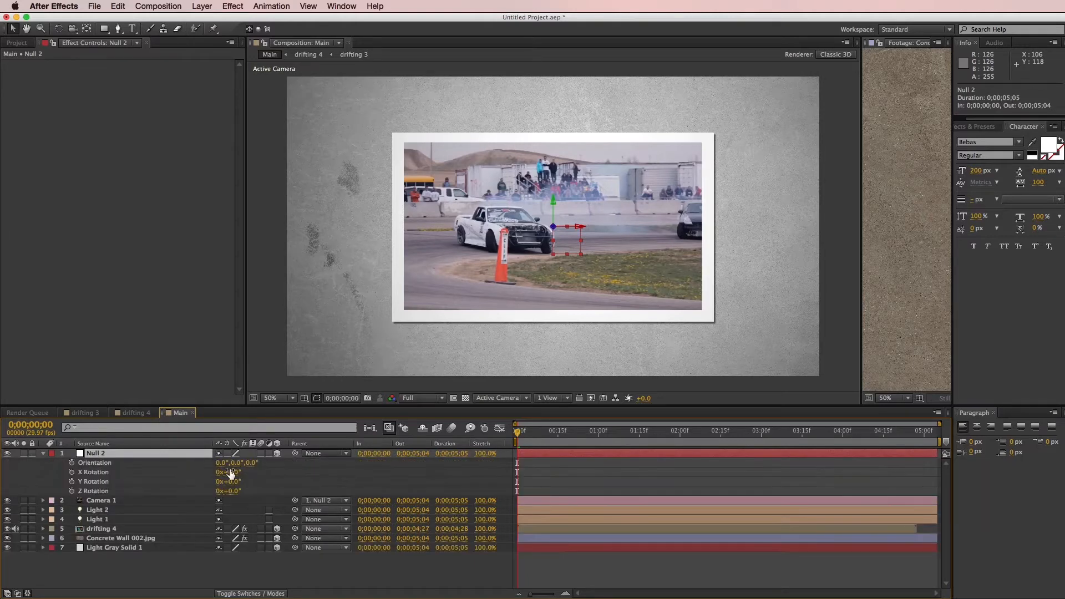
drag(233, 471, 256, 474)
click(183, 563)
- Scale Light Gray Solid 1 up to 677% so it fills the background behind the wall
click(166, 547)
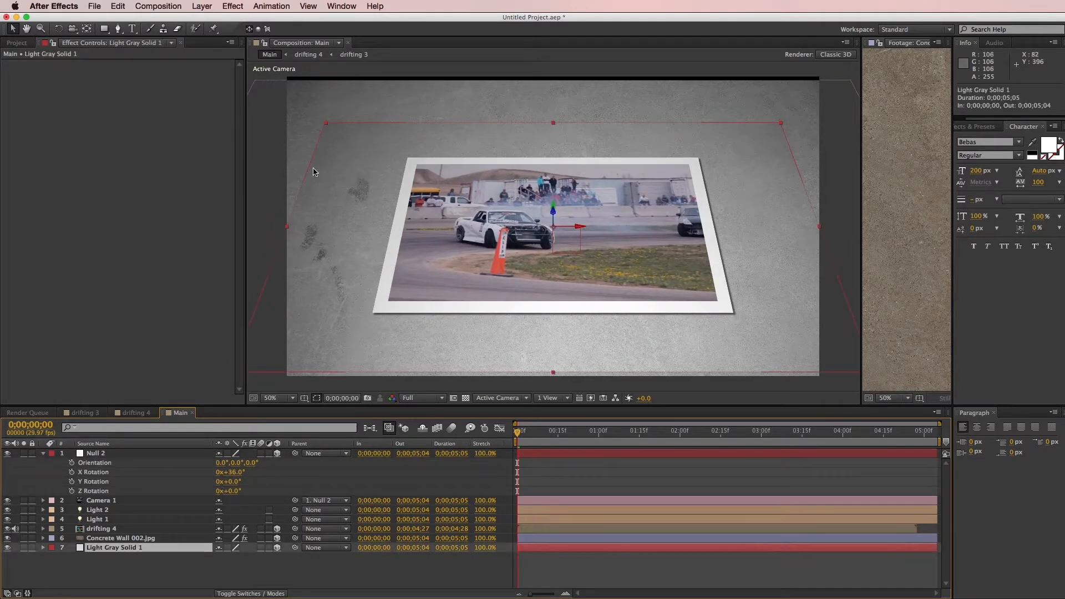
key(s)
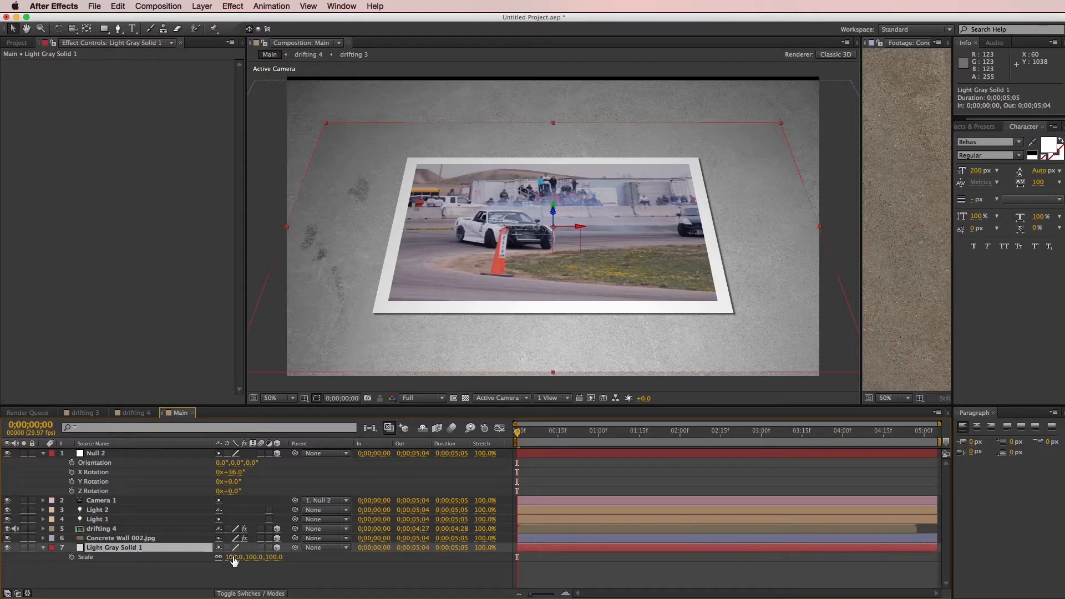
drag(234, 560, 474, 573)
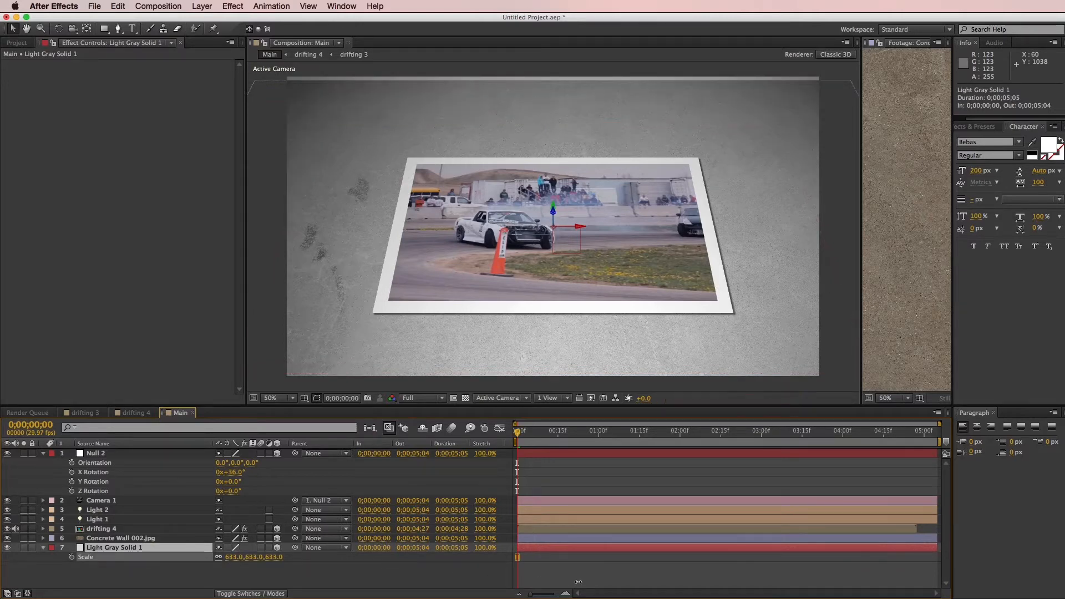
drag(578, 582, 602, 583)
- Scale Concrete Wall 002.jpg to 67% and move it along X to position 1138, 540, 0
click(149, 539)
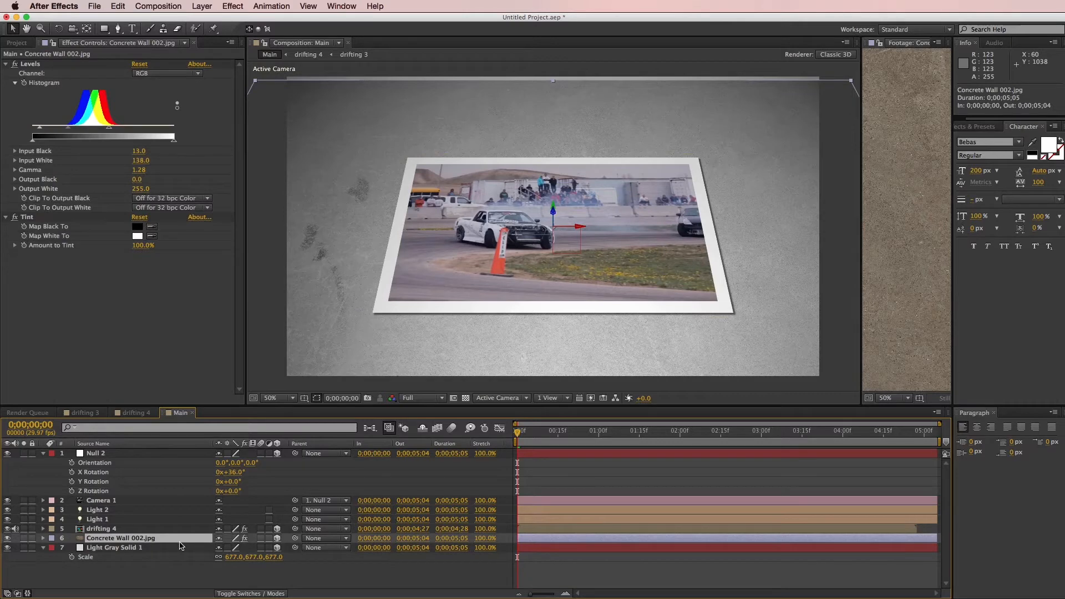
key(s)
drag(228, 547, 229, 547)
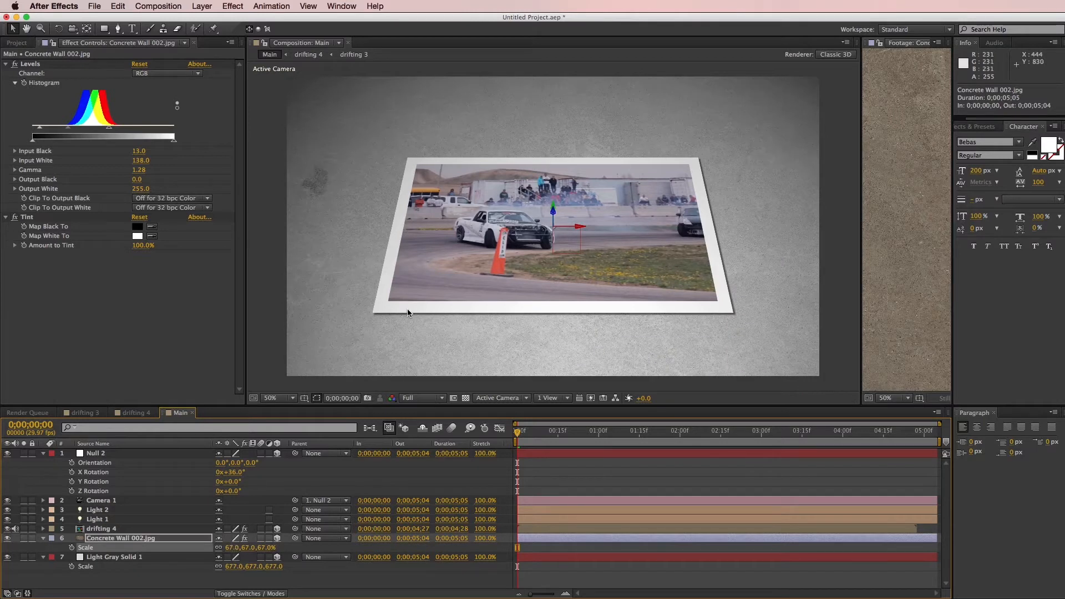
drag(574, 225, 630, 232)
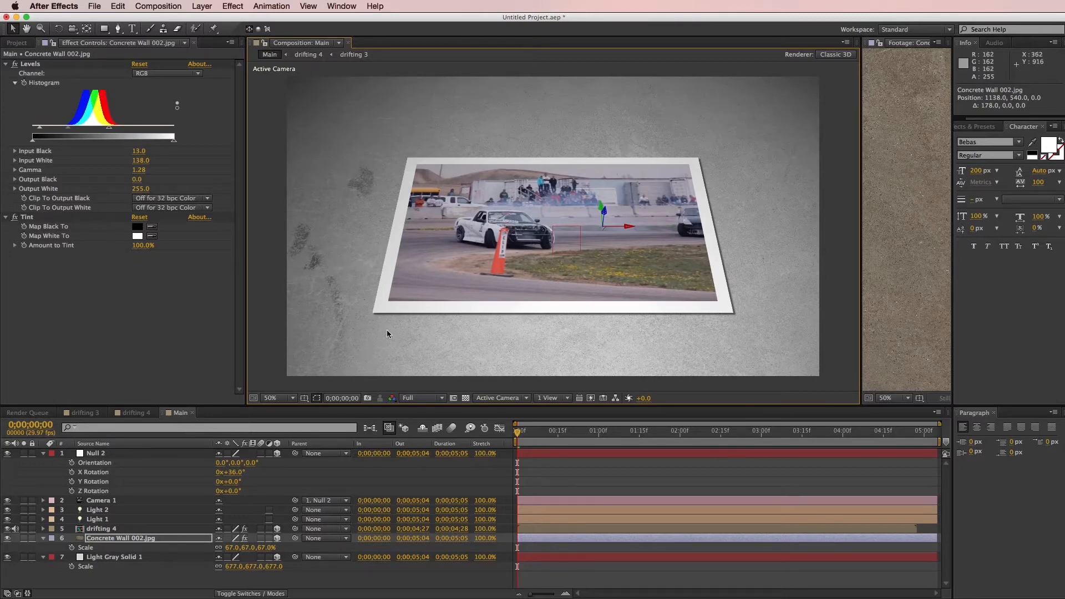
- Set the null's X Rotation to 44° and move Concrete Wall 002.jpg to position 1138, 463, 0
drag(234, 477, 239, 472)
click(161, 539)
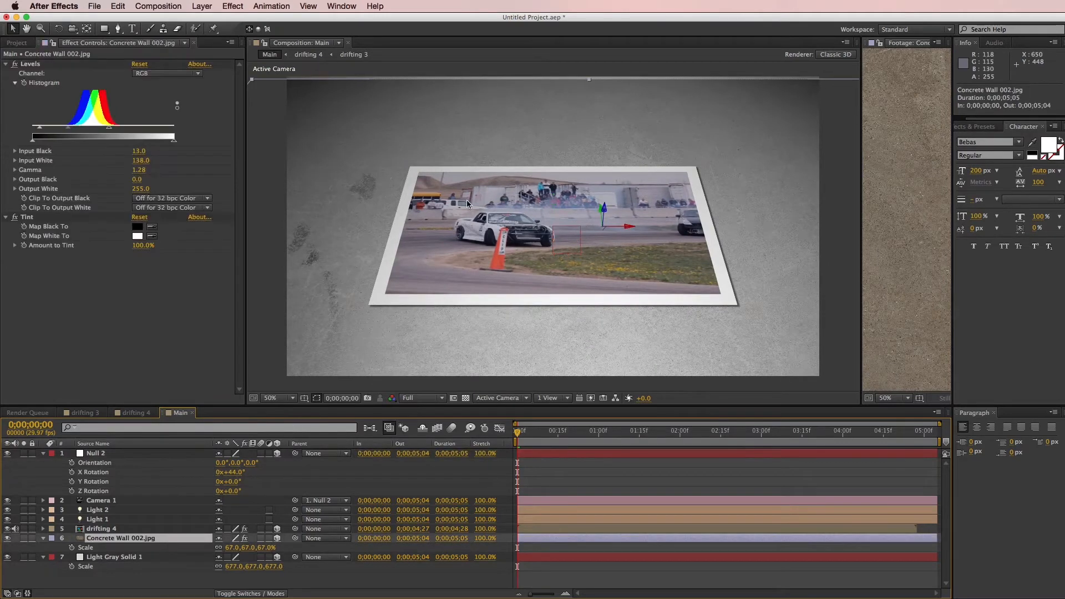
key(p)
drag(249, 547, 209, 547)
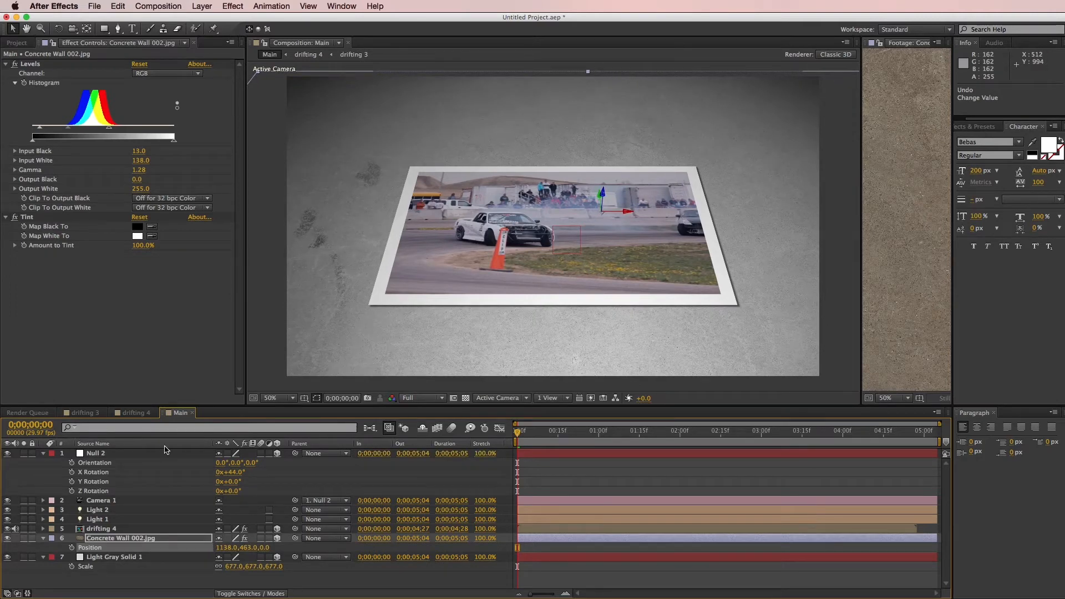
- Collapse the open properties of all layers in Main and deselect them
click(595, 573)
key(super+a)
key(s)
key(s)
click(581, 546)
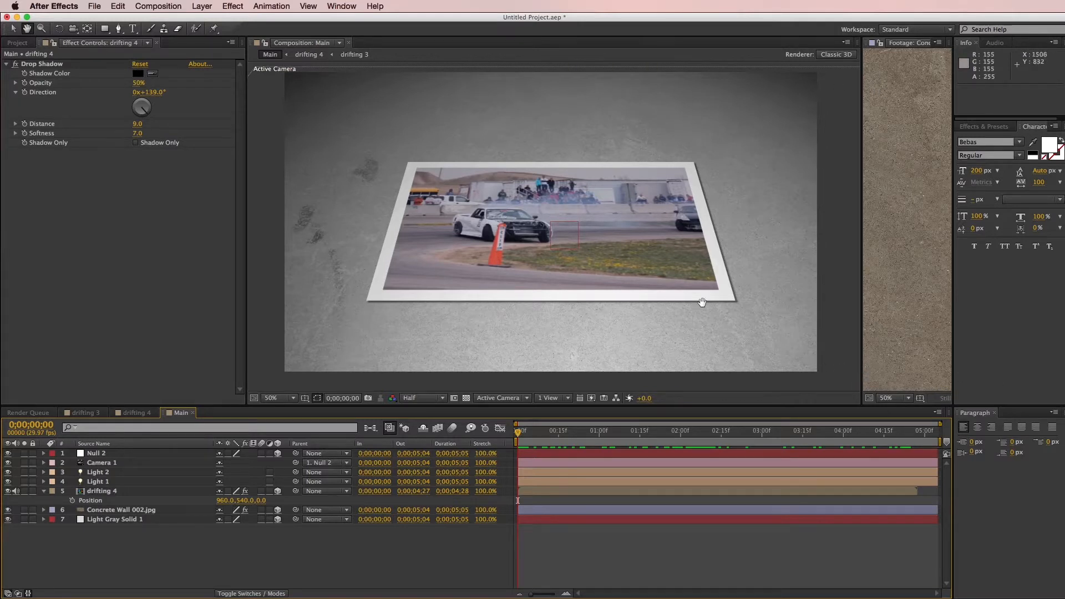
- Turn off the visibility of Camera 1 to get a flat front view of the scene
key(v)
click(99, 462)
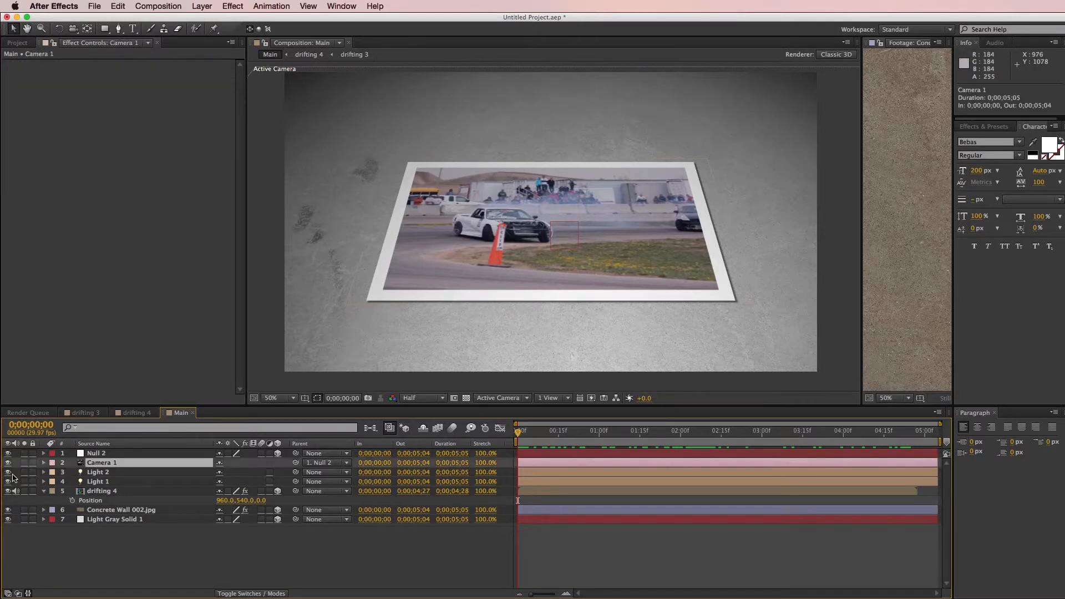
click(8, 462)
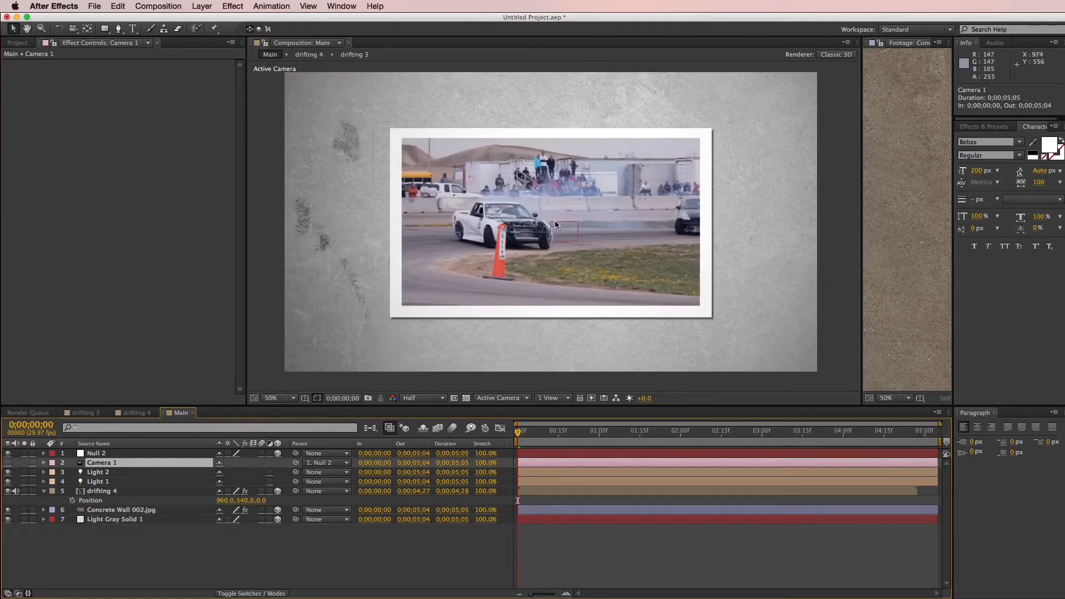
click(233, 527)
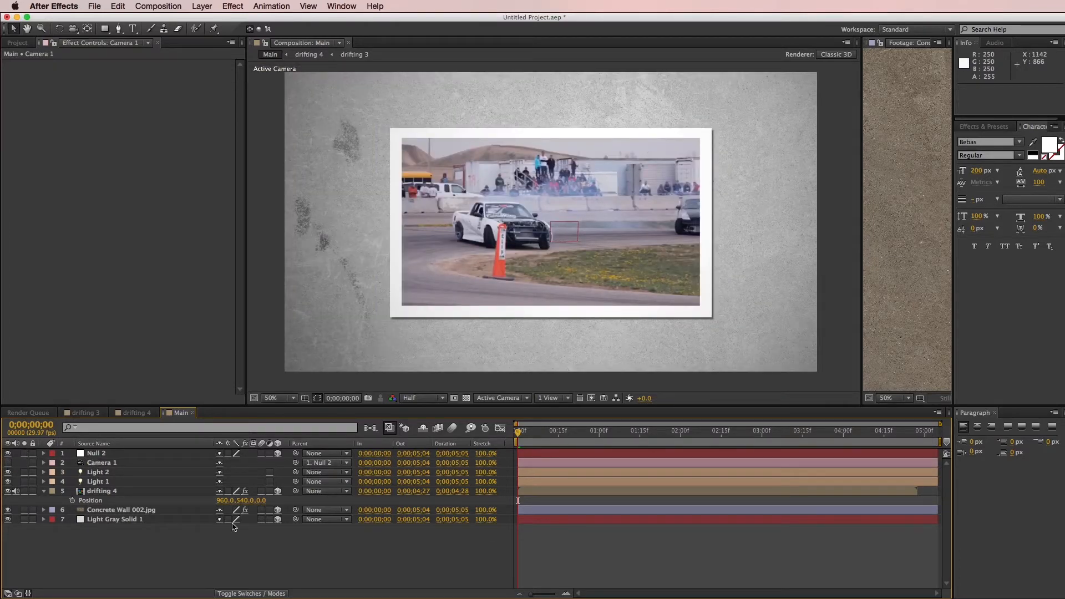
- Set a Position keyframe for the drifting 4 layer at 0;00;02;12
click(149, 492)
key(p)
key(p)
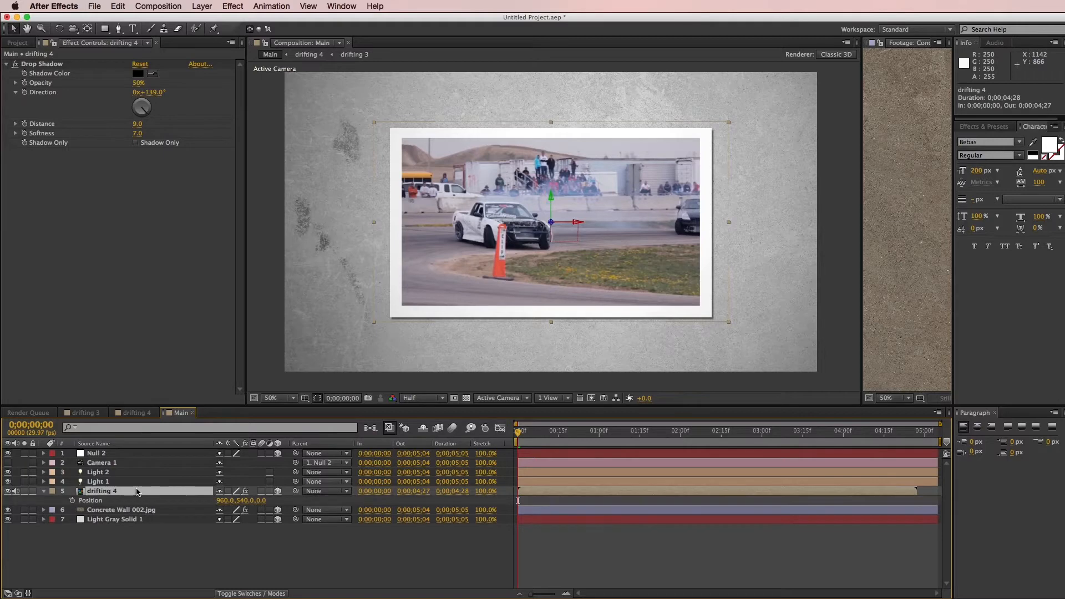
drag(549, 433, 712, 441)
click(72, 500)
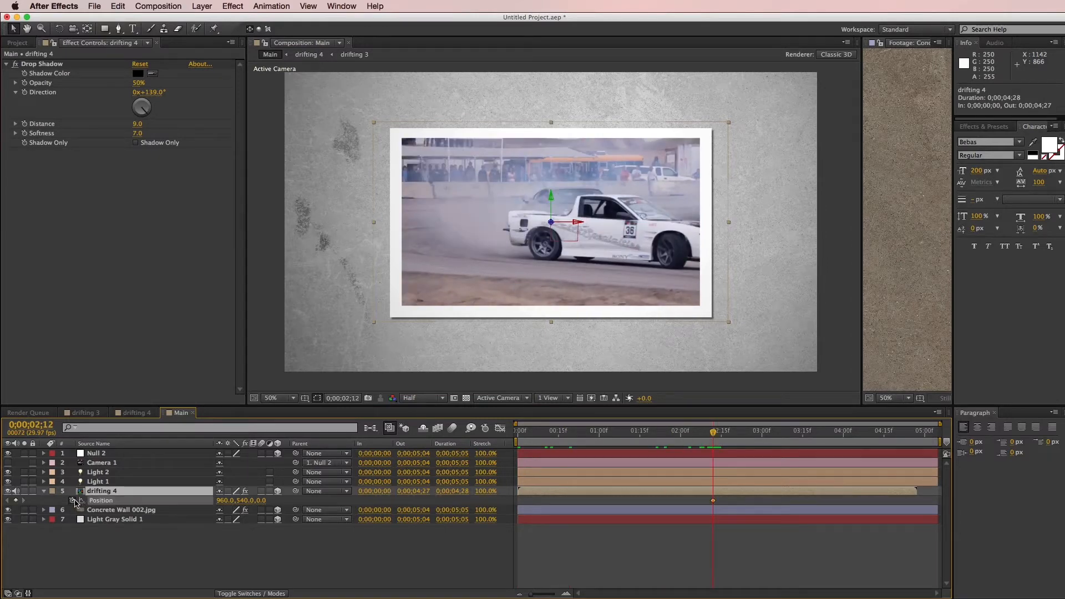
- Keyframe drifting 4's Position at 1890, 26, 0 on the first frame and at 2574, 1092, 0 at 0;00;04;25
key(Home)
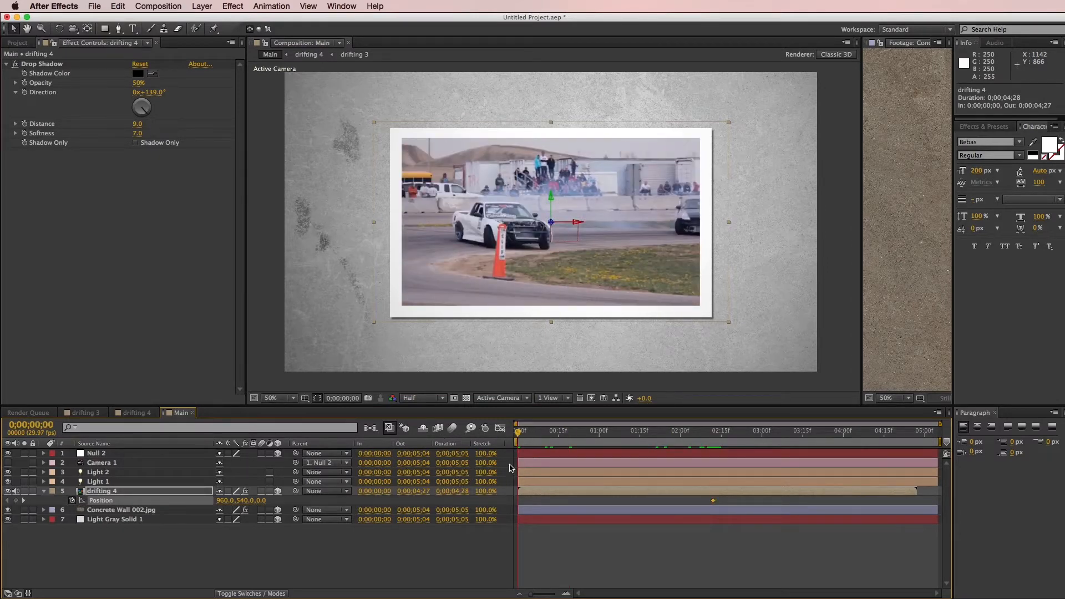
drag(558, 270, 803, 132)
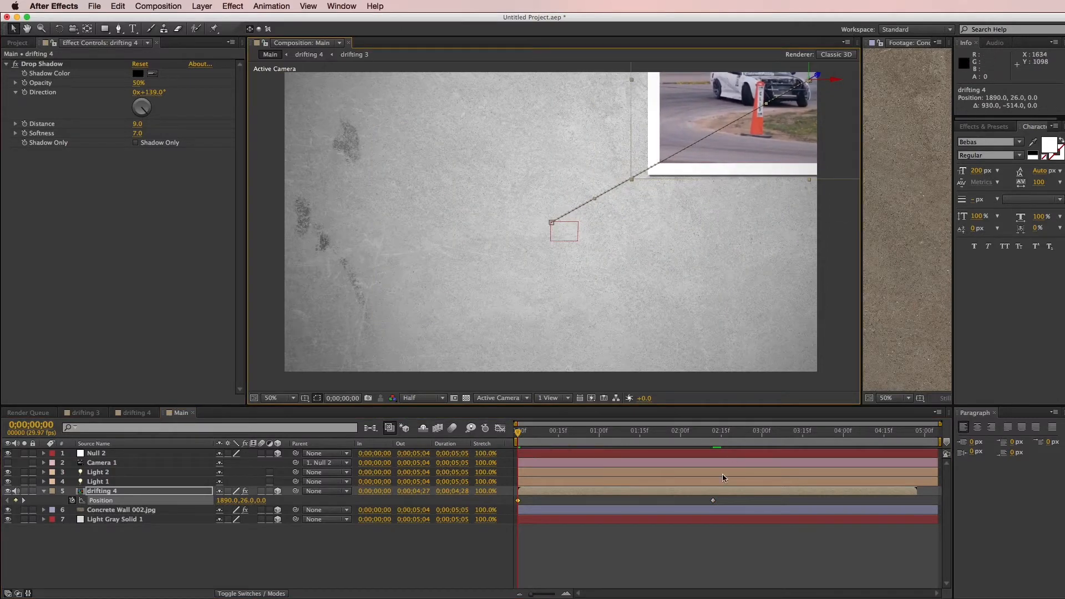
drag(899, 433, 911, 433)
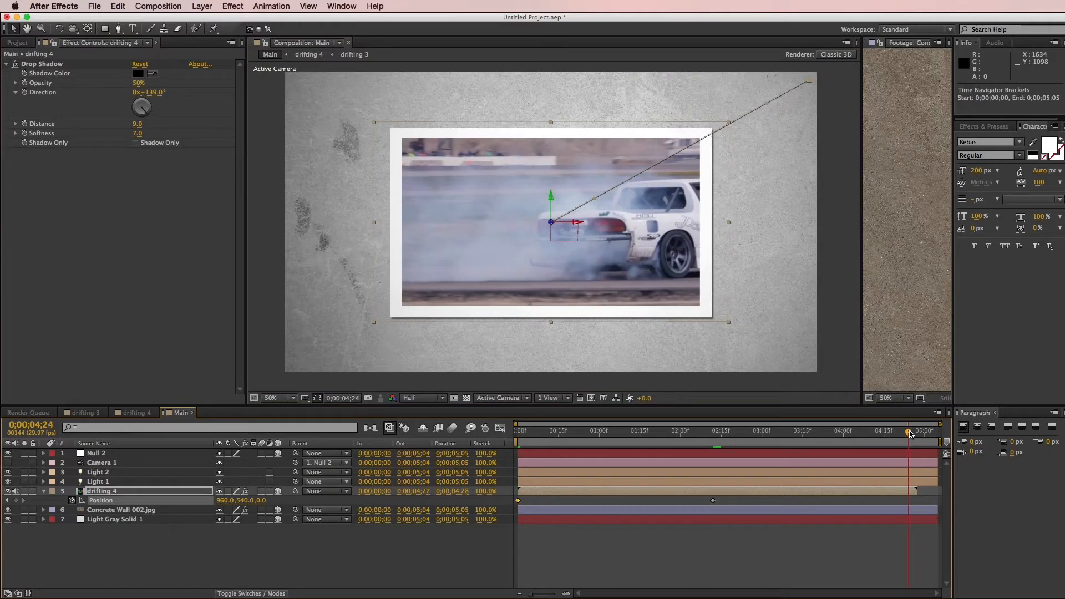
drag(640, 298, 1013, 412)
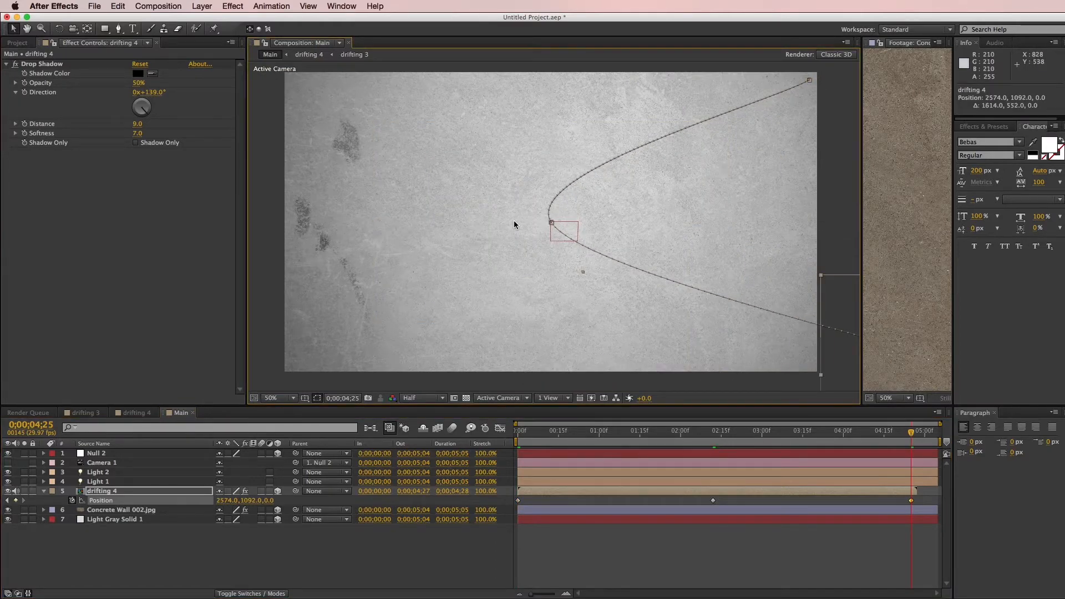
- Round drifting 4's motion path by adjusting the Bezier handles of its first, middle and last Position keyframes
key(comma)
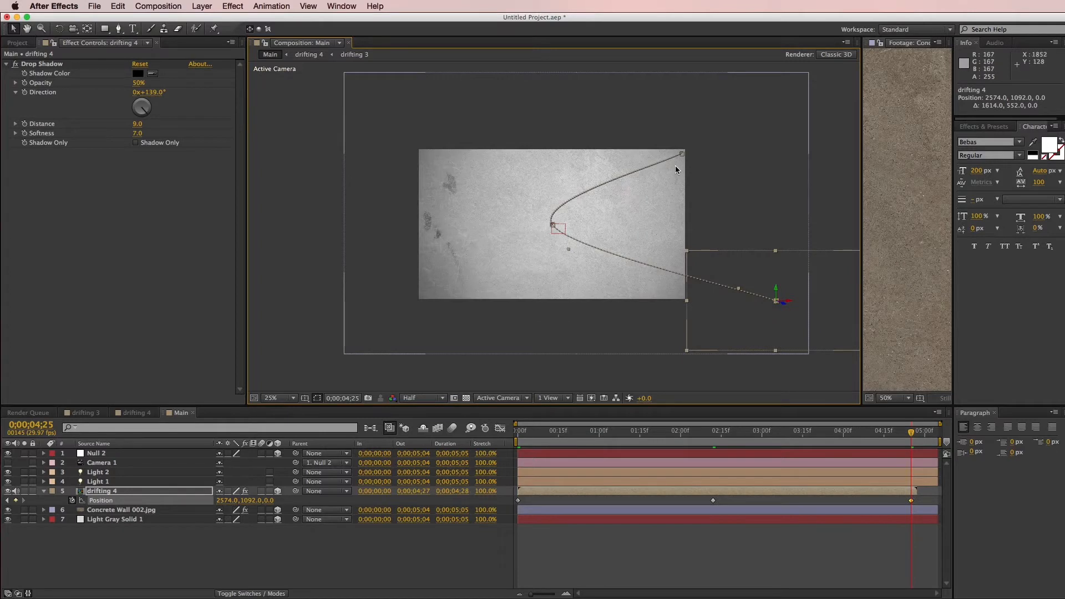
drag(681, 155, 618, 158)
drag(553, 225, 559, 267)
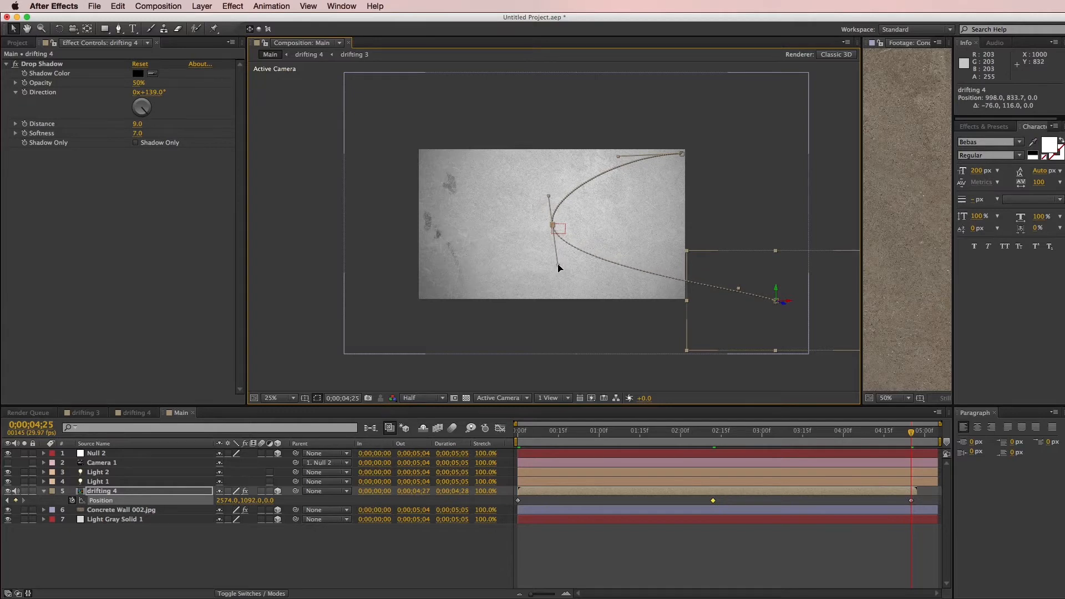
drag(738, 289, 714, 305)
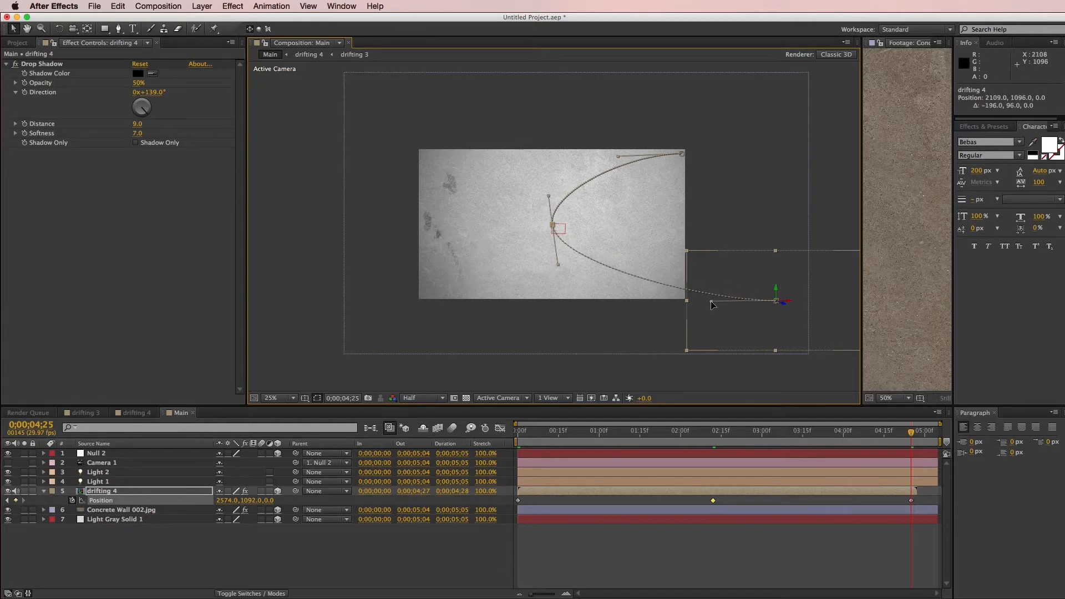
click(743, 549)
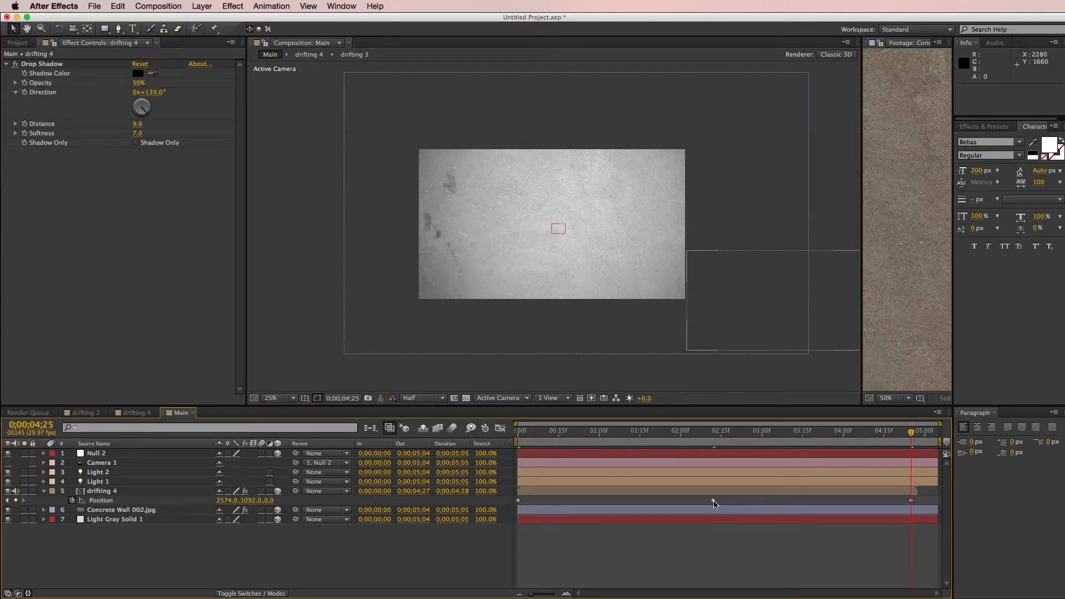
- Turn the visibility of Camera 1 back on and preview the drifting 4 movement from the first frame
mouse_move(714, 503)
click(713, 501)
drag(688, 432, 738, 440)
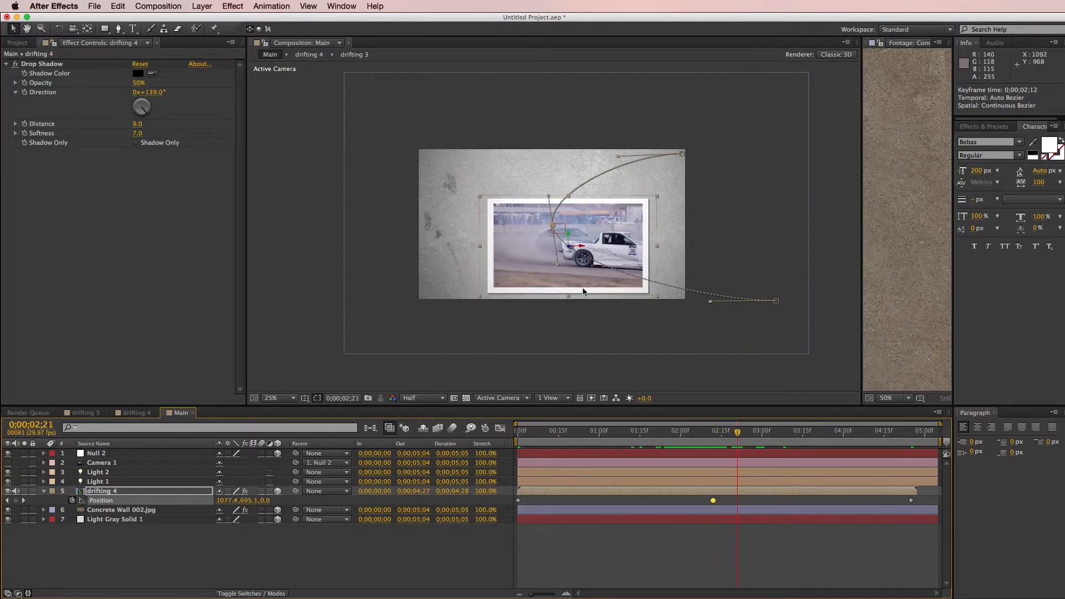
click(309, 528)
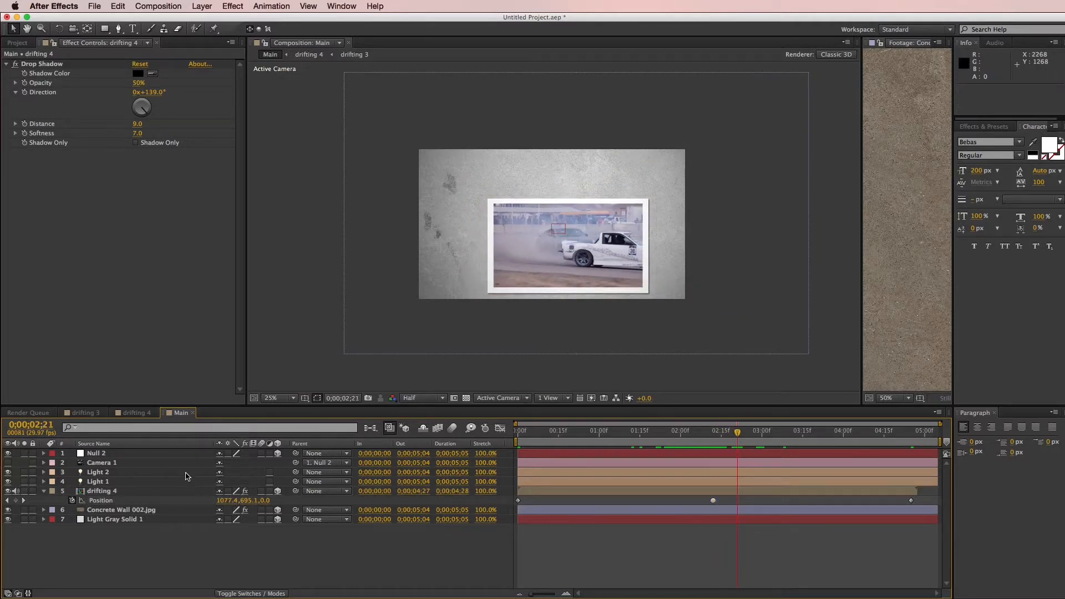
click(186, 473)
click(8, 463)
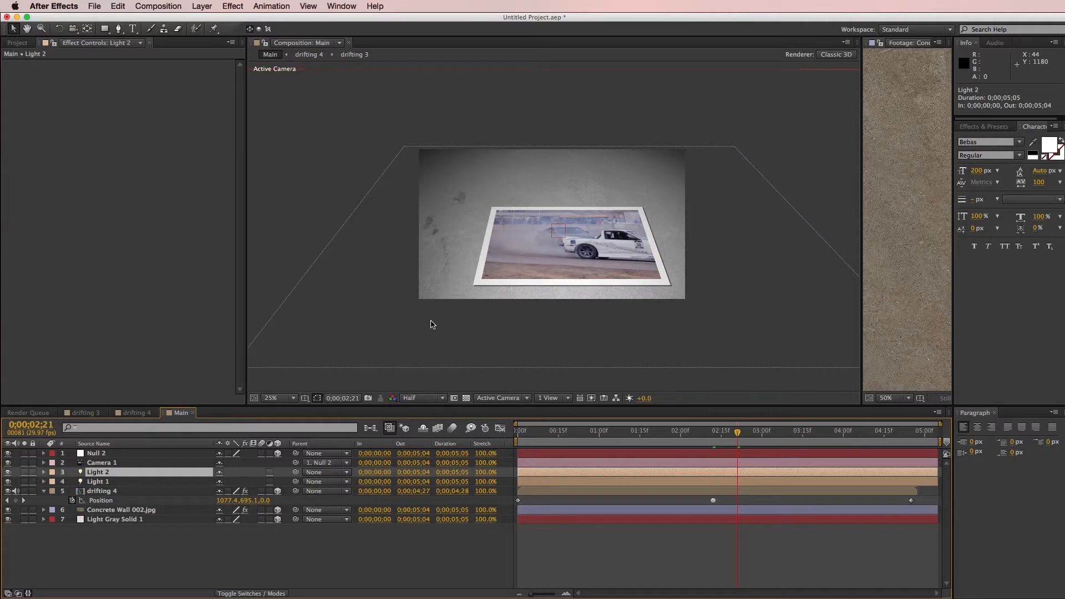
drag(737, 432, 519, 423)
key(space)
- Set drifting 4's middle Position keyframe at 0;00;02;12 to 870, 540, 0 and check the movement
key(z)
click(577, 217)
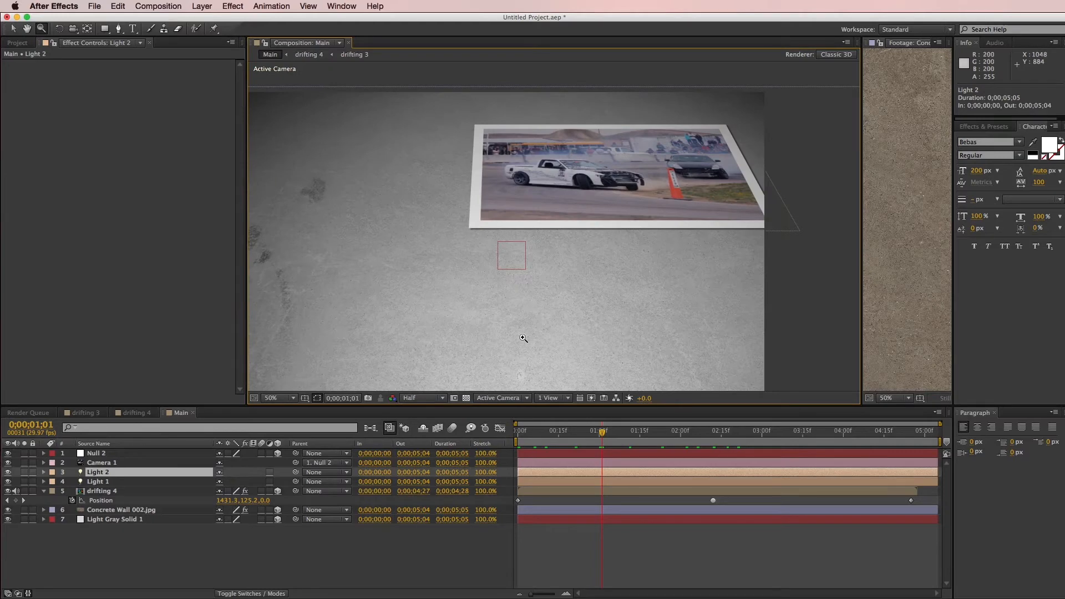
drag(516, 292, 571, 279)
key(v)
drag(602, 433, 715, 478)
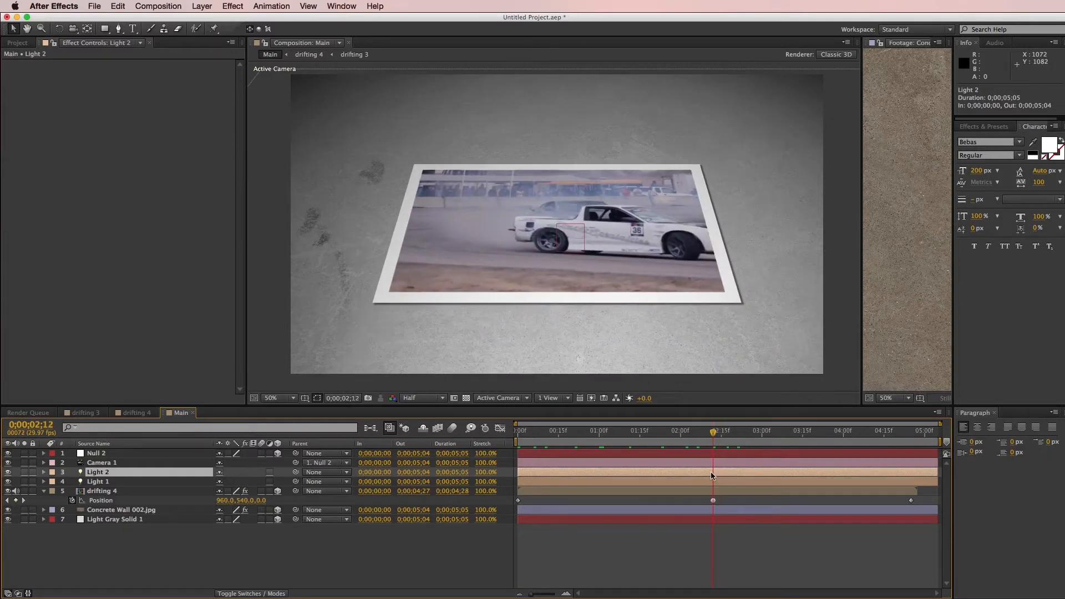
drag(220, 500, 167, 499)
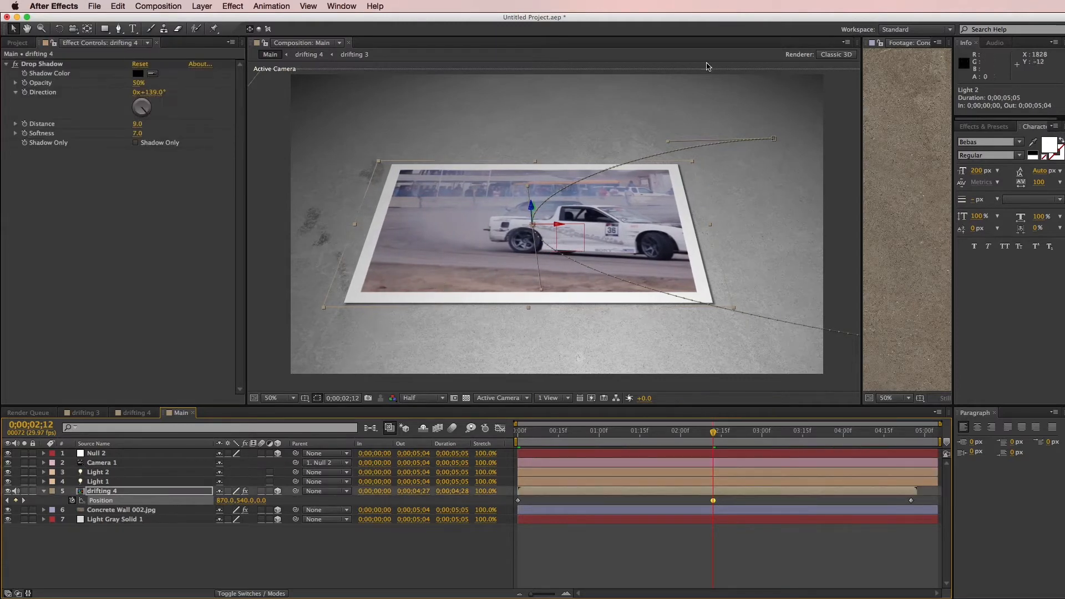
drag(732, 432, 515, 471)
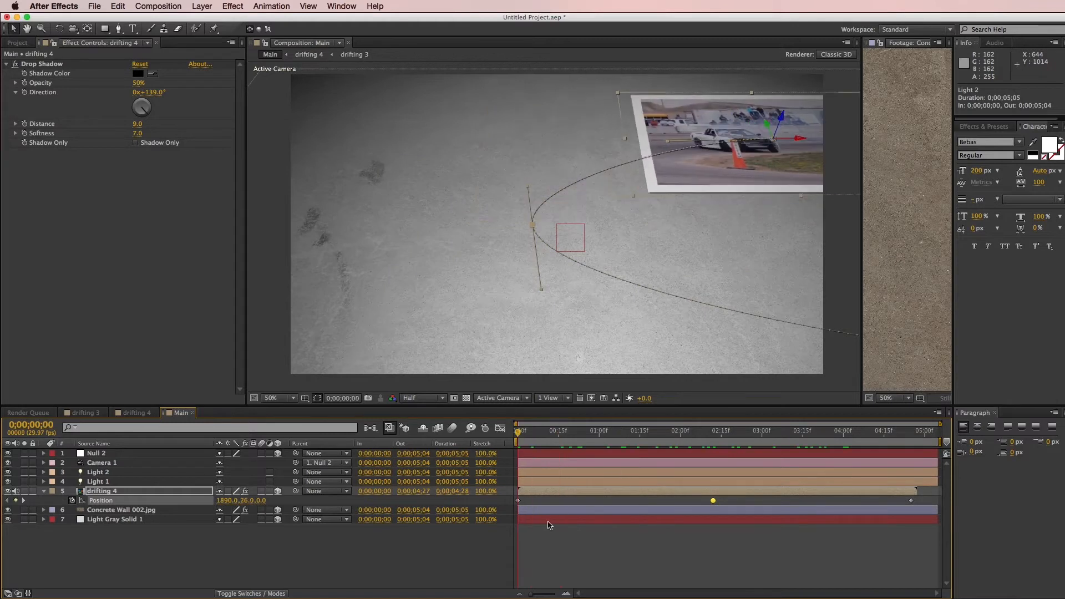
click(587, 533)
- Create a Position keyframe for Null 2 at 960, 540, 0 and move it to 0;00;05;01
click(149, 462)
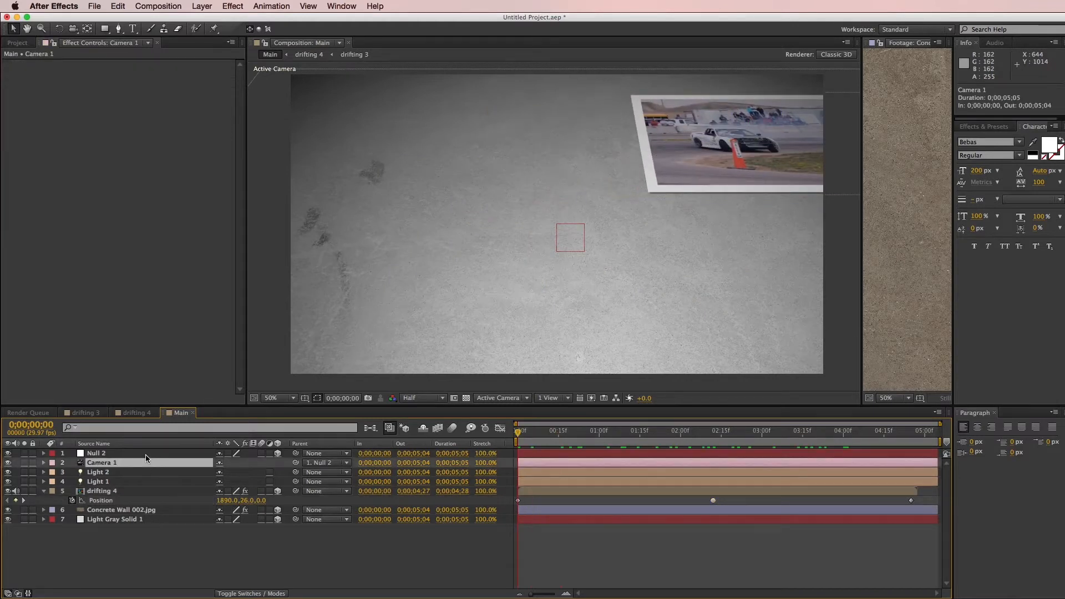
click(147, 453)
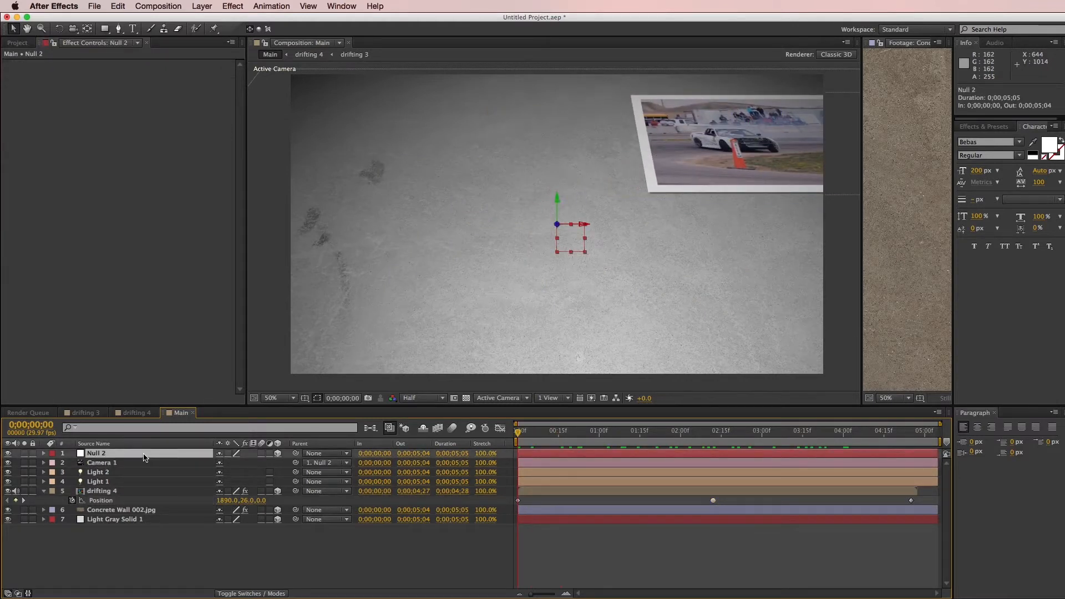
key(p)
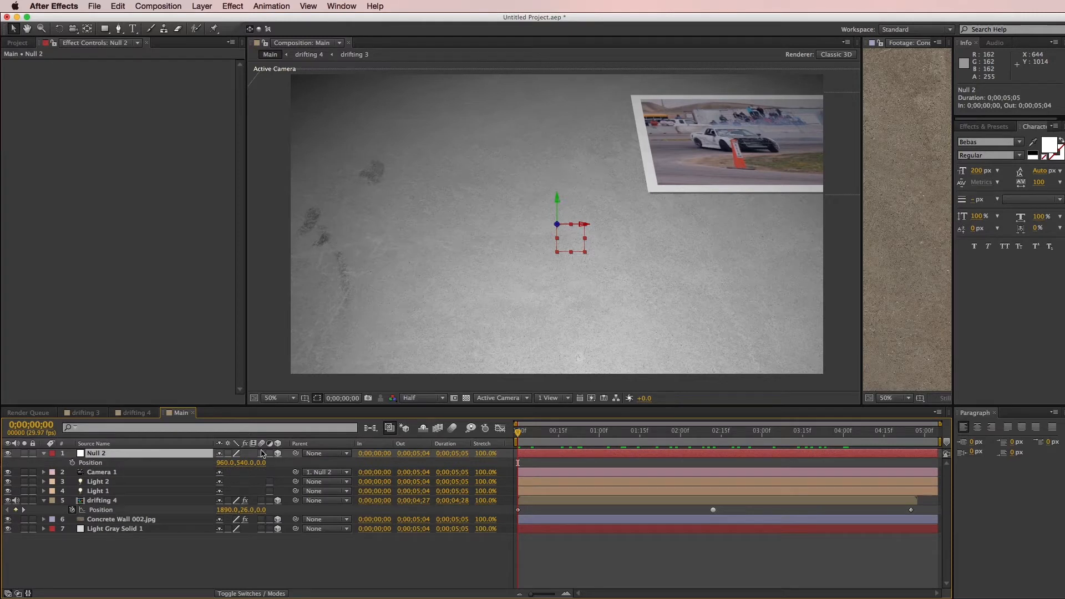
click(72, 462)
drag(518, 464, 599, 464)
drag(941, 487, 912, 481)
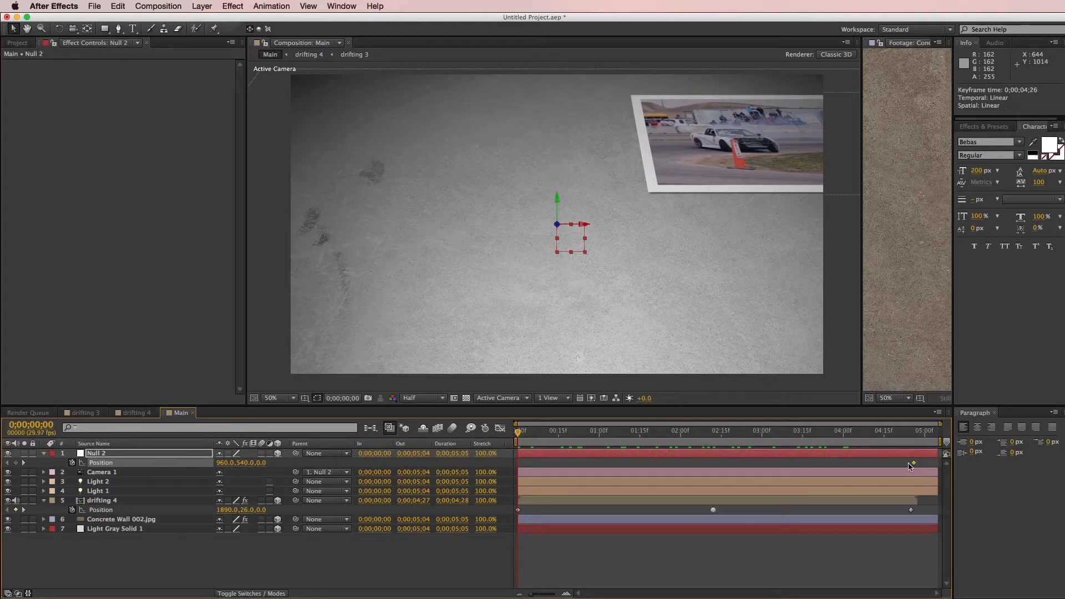
- Keyframe Null 2's Position at 822, 540, 0 on the first frame and preview the camera move
key(space)
drag(234, 466, 138, 452)
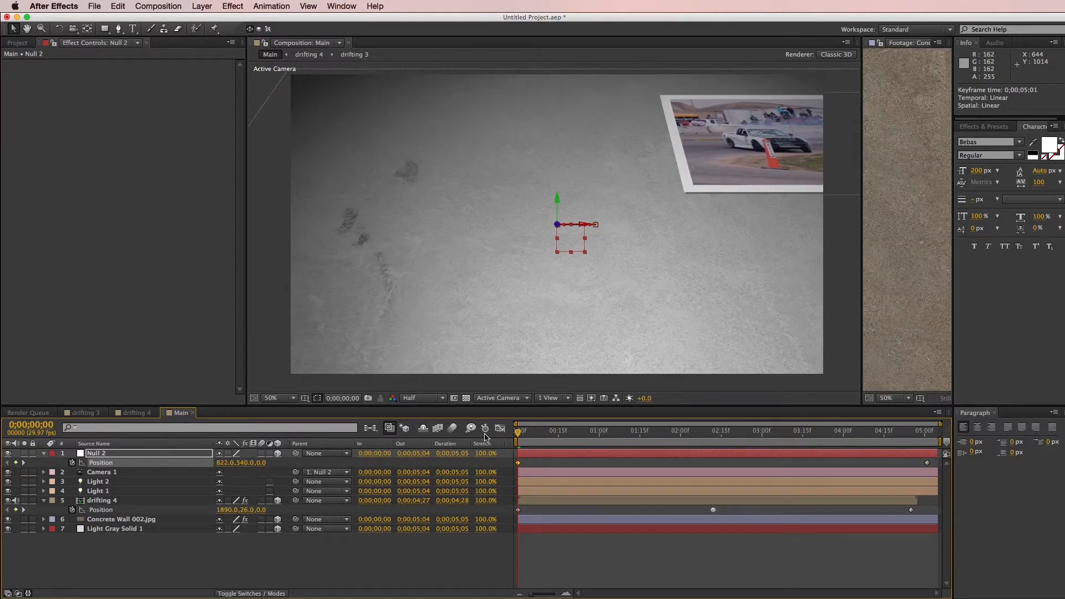
drag(524, 437, 545, 497)
key(KP_0)
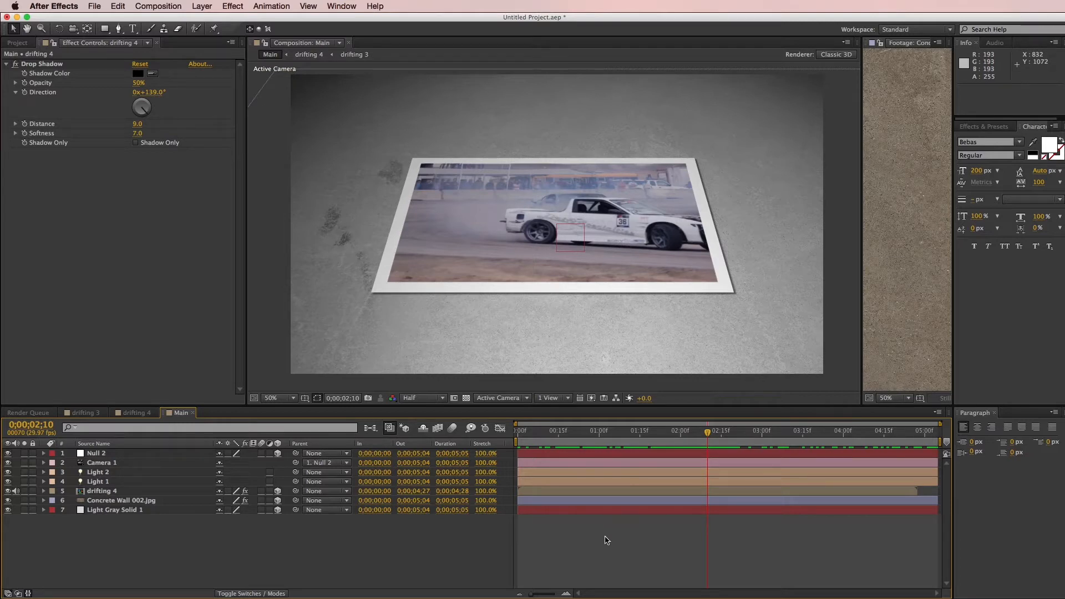
- Add the expression wiggle(30,10) to drifting 4's Position and check the shake
click(594, 492)
key(p)
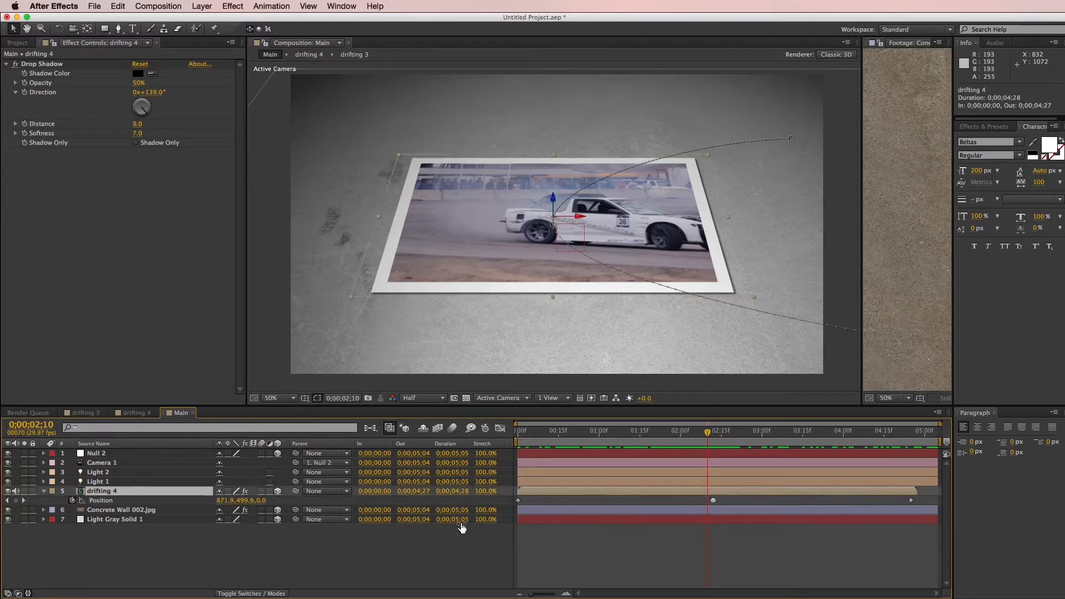
alt+click(72, 501)
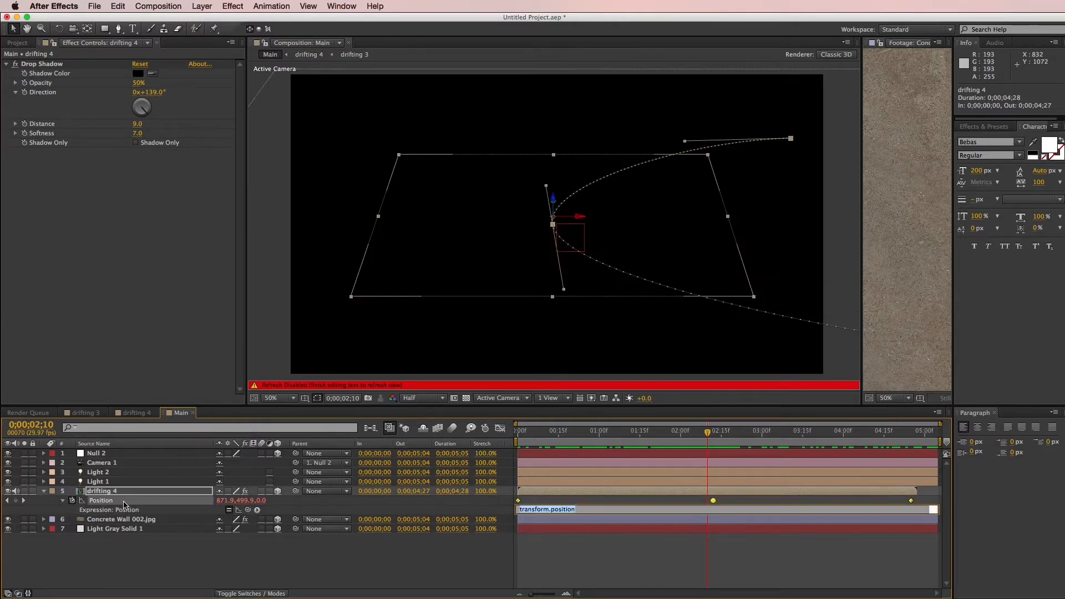
text(wiggle(30,10)
click(552, 557)
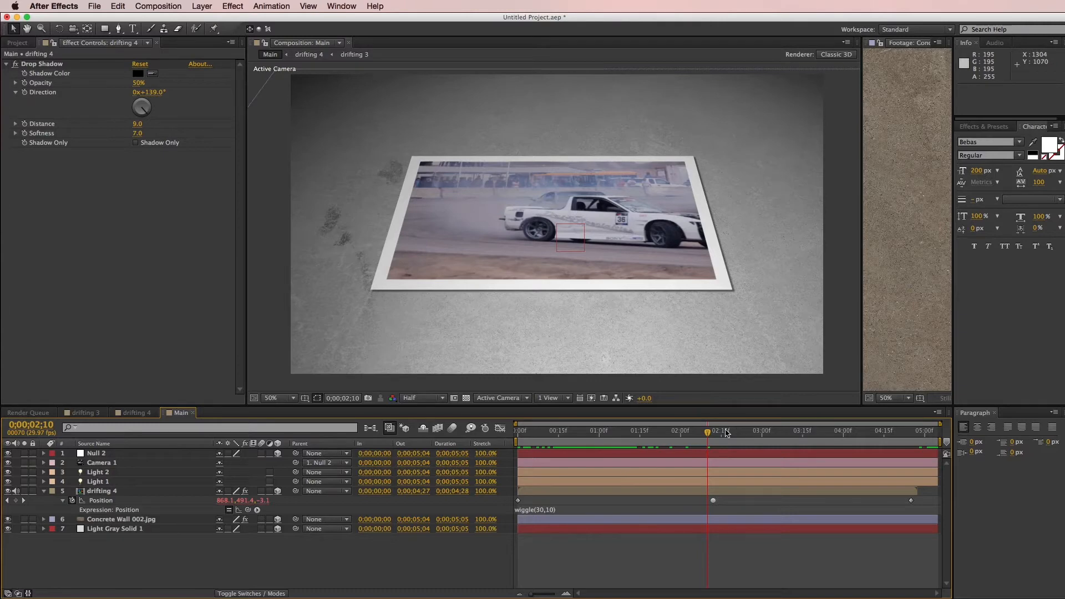
drag(707, 435, 638, 444)
- Set the Z position of both Concrete Wall 002.jpg and Light Gray Solid 1 to 10
click(166, 519)
shift+click(176, 528)
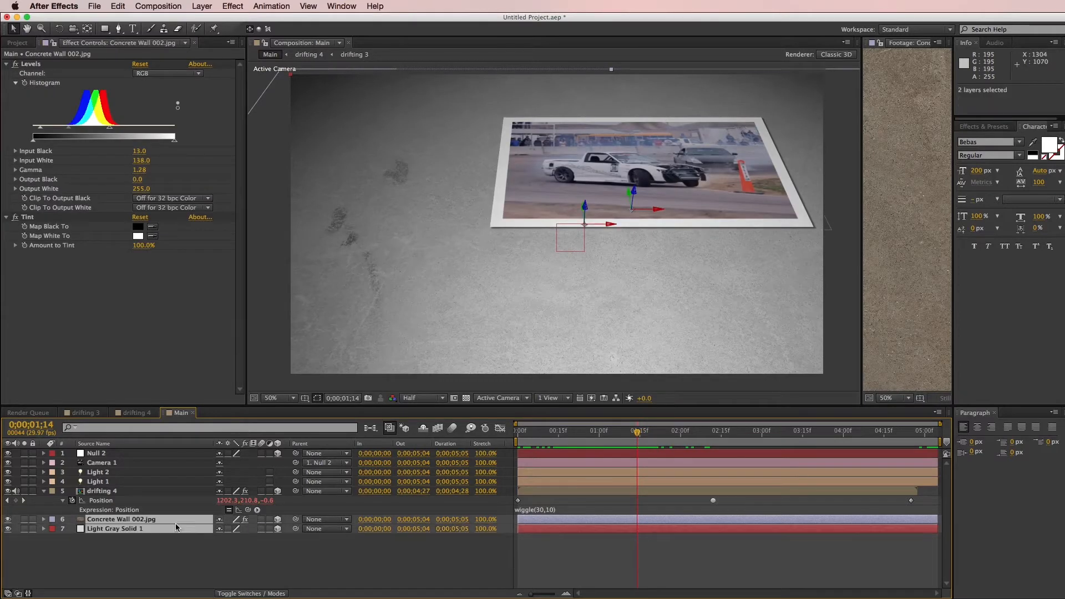
key(p)
drag(264, 529, 272, 529)
drag(637, 437, 665, 466)
click(631, 559)
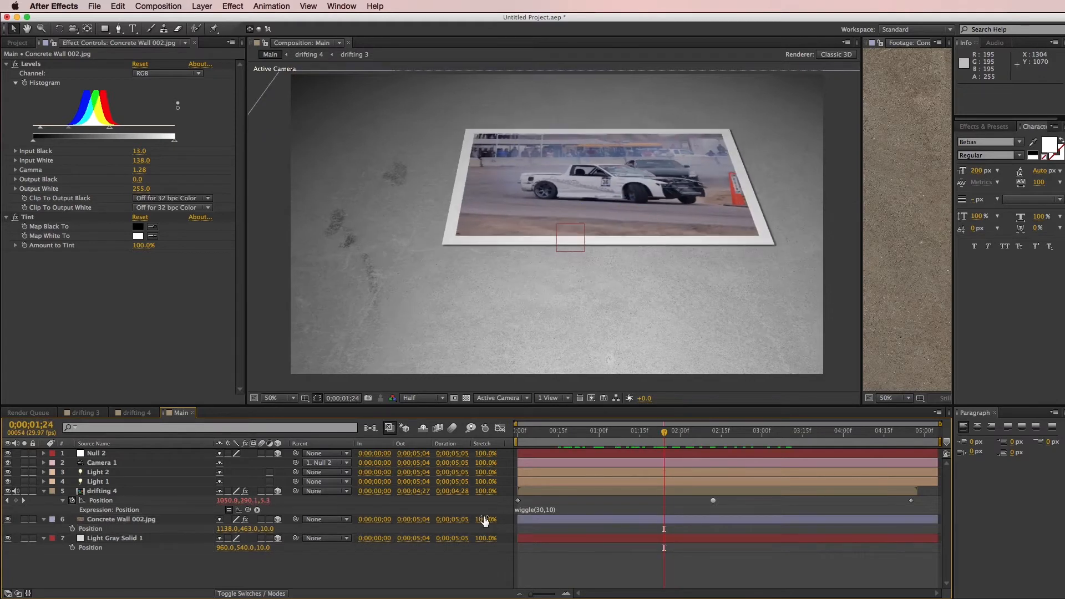
- Add the expression wiggle(30,2) to drifting 4's Z Rotation and preview the result
click(161, 491)
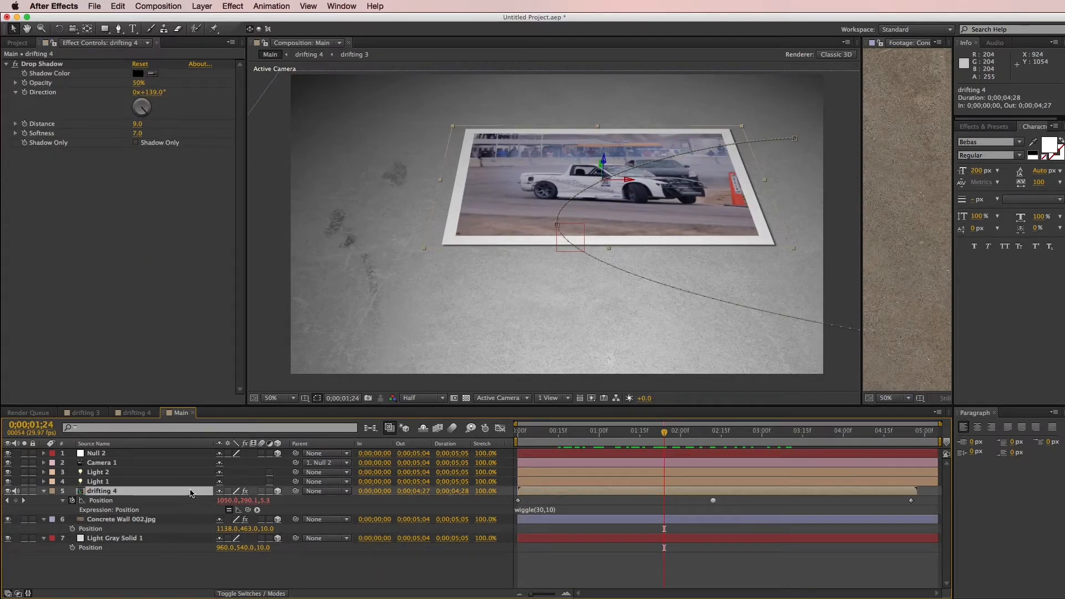
key(r)
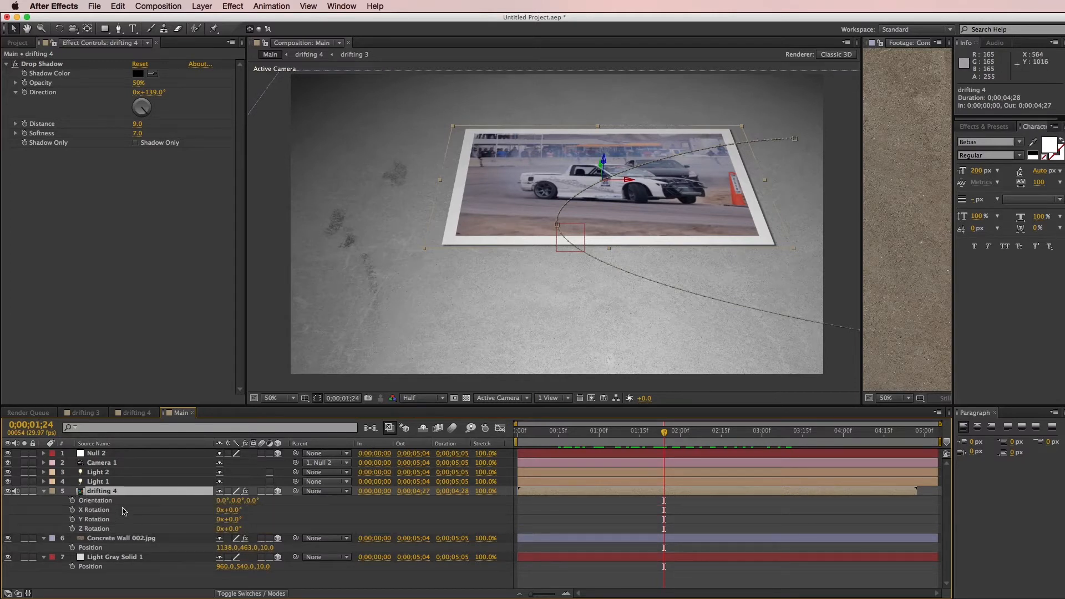
alt+click(72, 529)
text(wiggle(30,2)
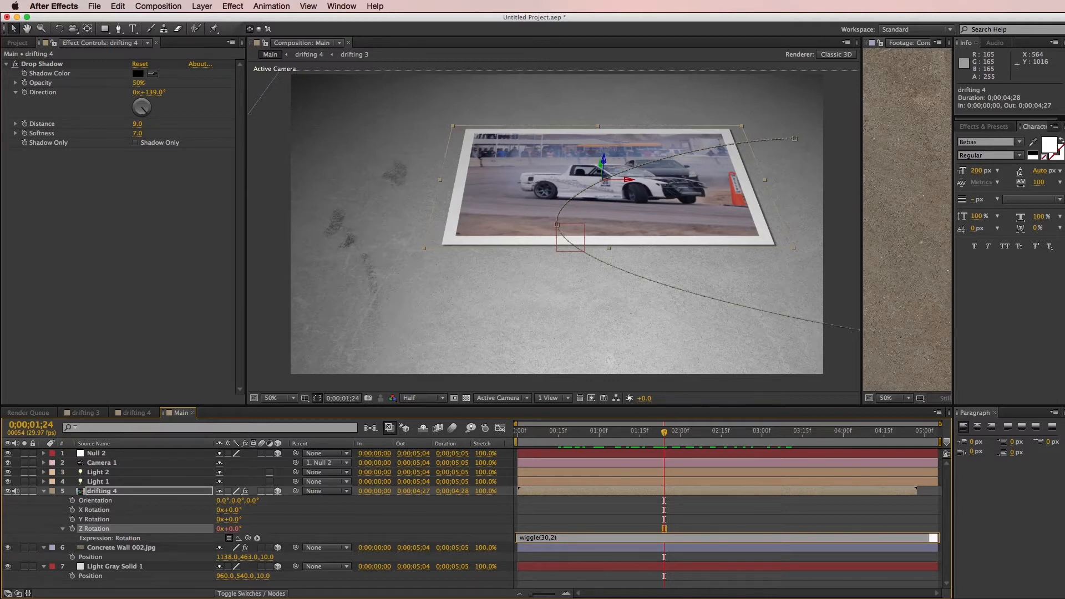
click(631, 200)
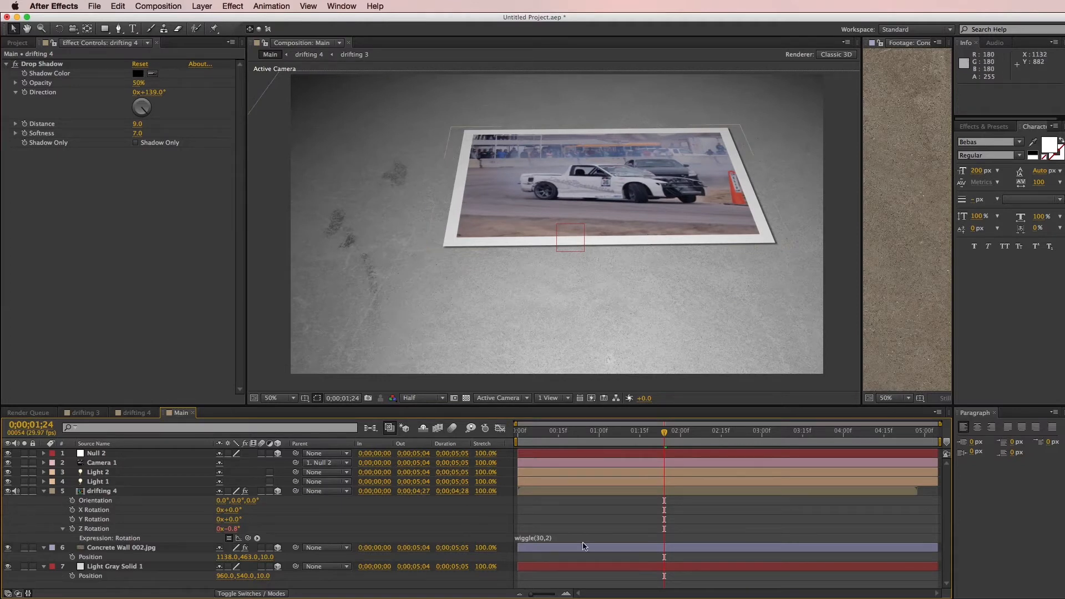
mouse_move(664, 432)
mouse_down()
mouse_move(541, 437)
mouse_move(658, 445)
mouse_up()
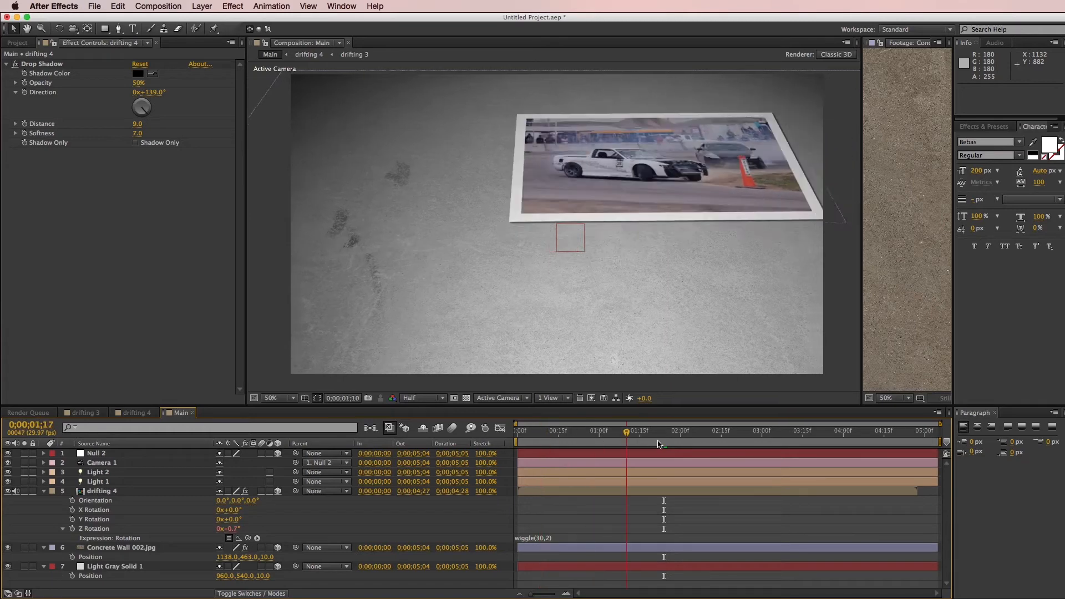
key(space)
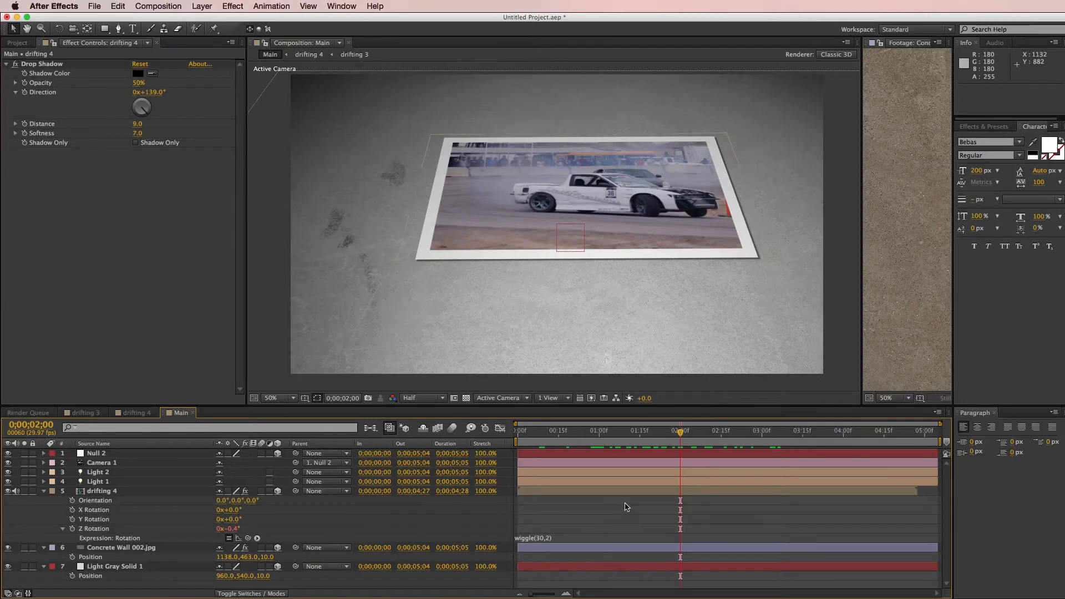
- Collapse the open properties of all layers and rename the Null 2 layer as Camera Control
key(super+a)
key(u)
click(619, 554)
click(136, 456)
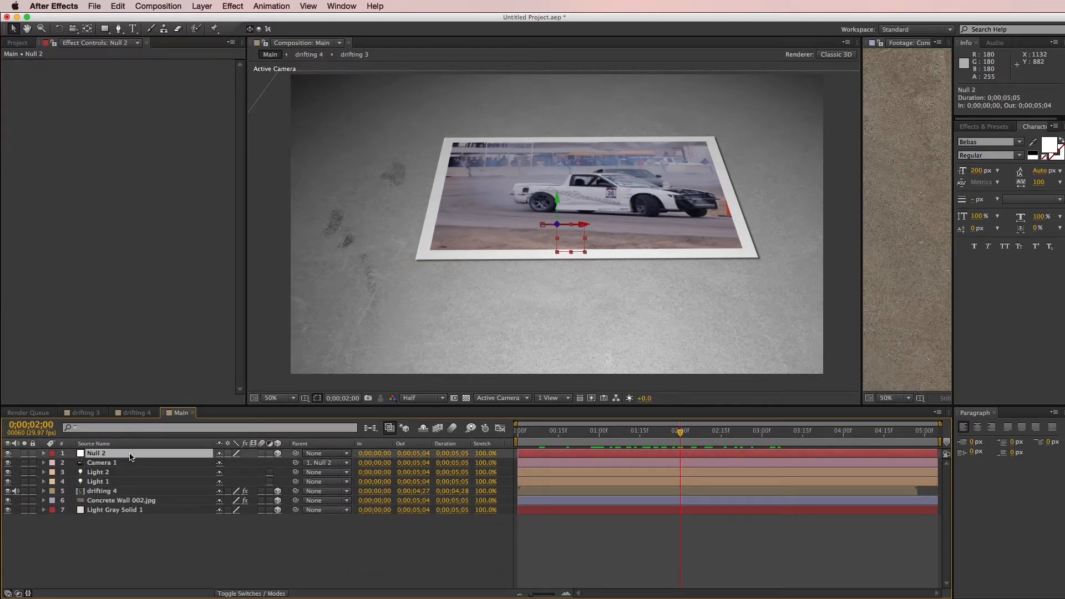
key(Return)
text(Camera Contr)
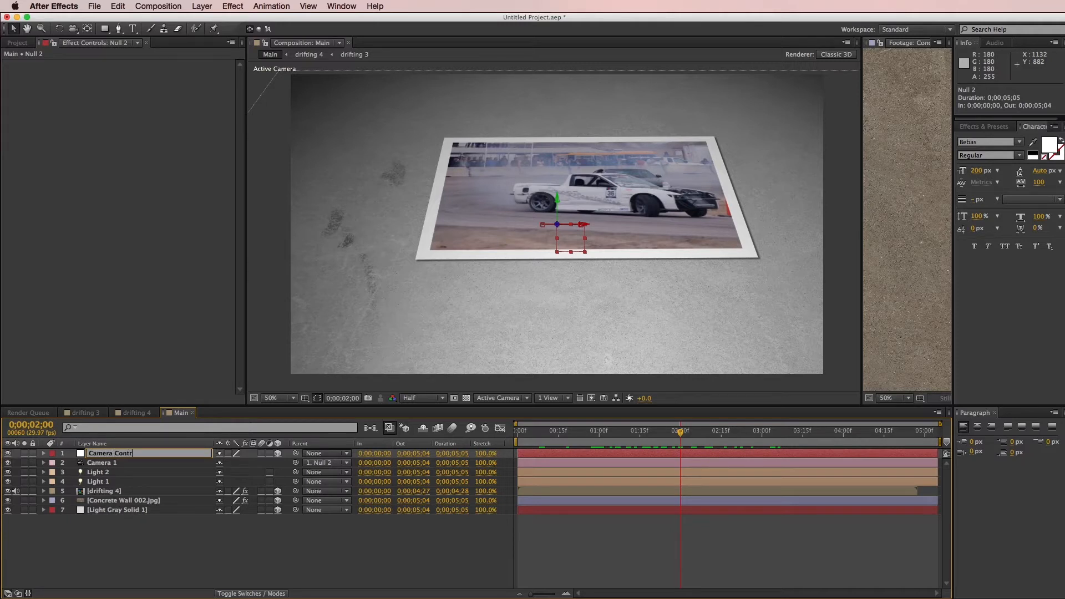
key(Return)
- Add the expression wiggle(30,10) to Camera Control's Position and preview the camera shake
click(107, 456)
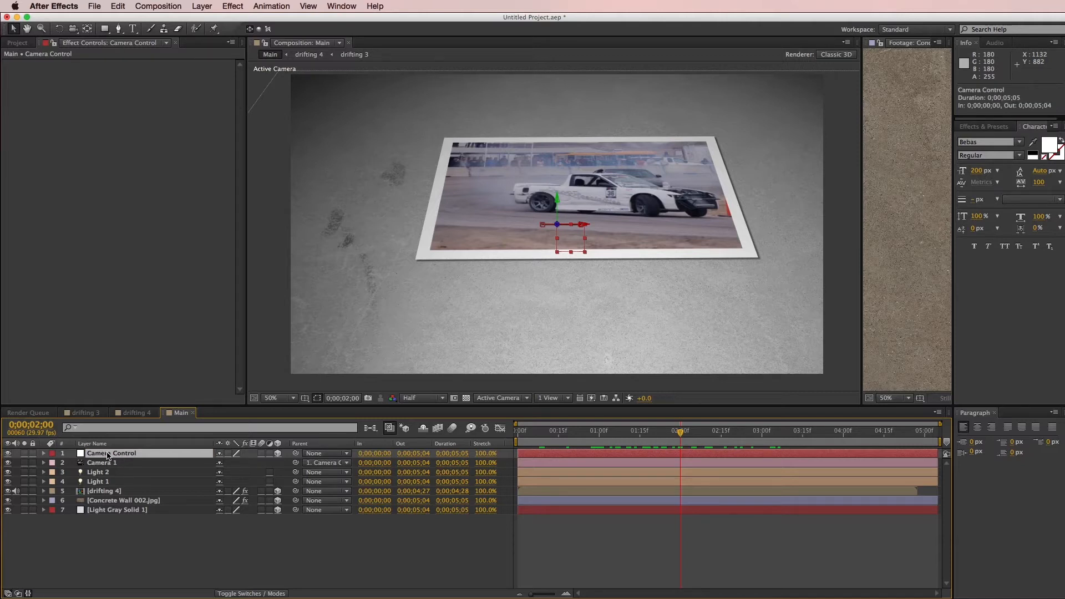
key(p)
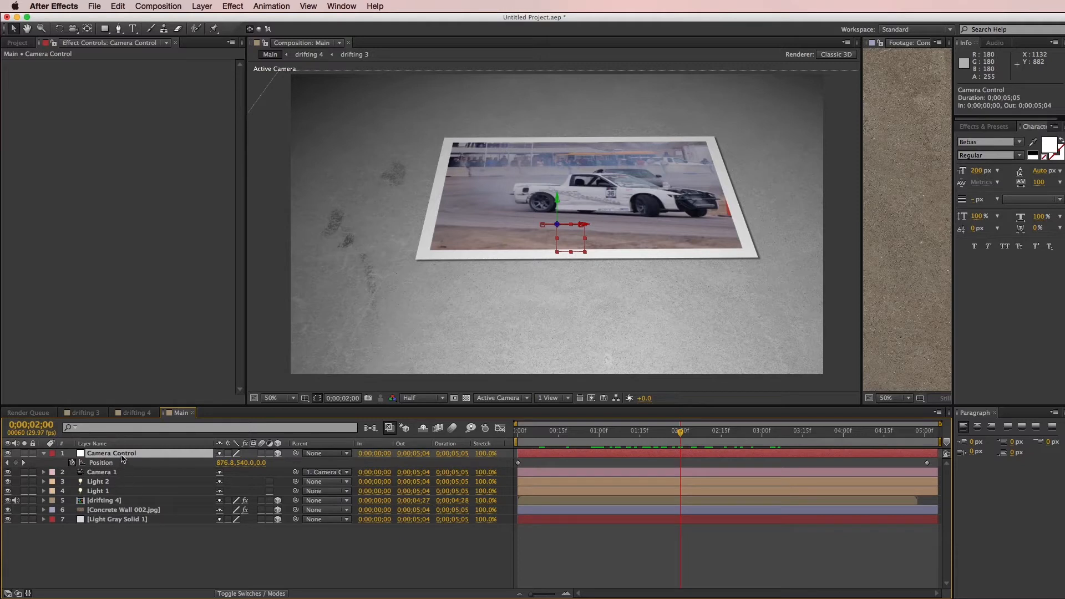
alt+click(73, 463)
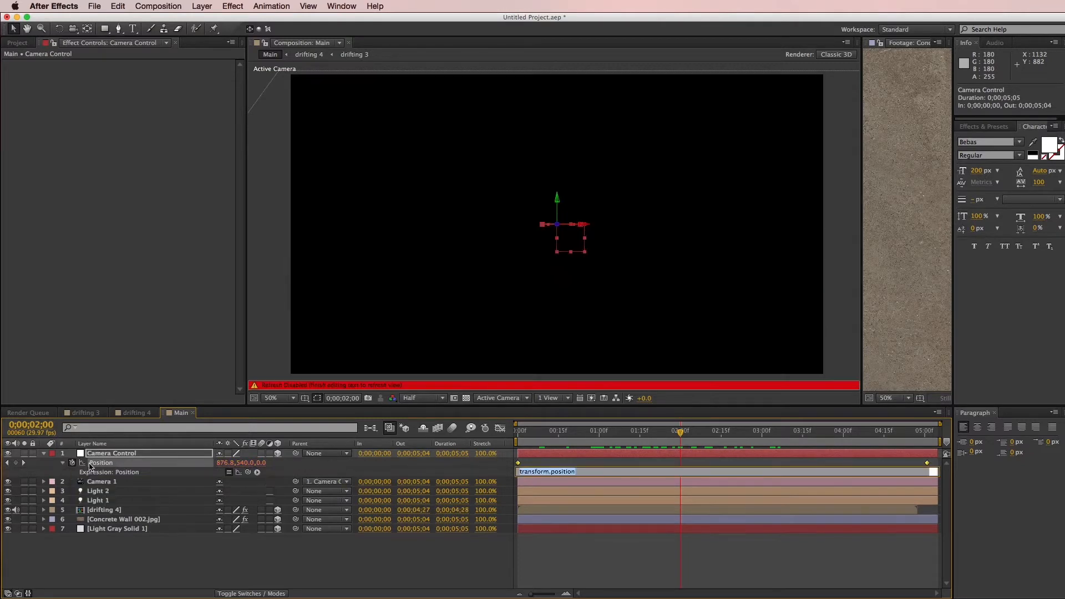
text(wiggle(30,10)
click(560, 555)
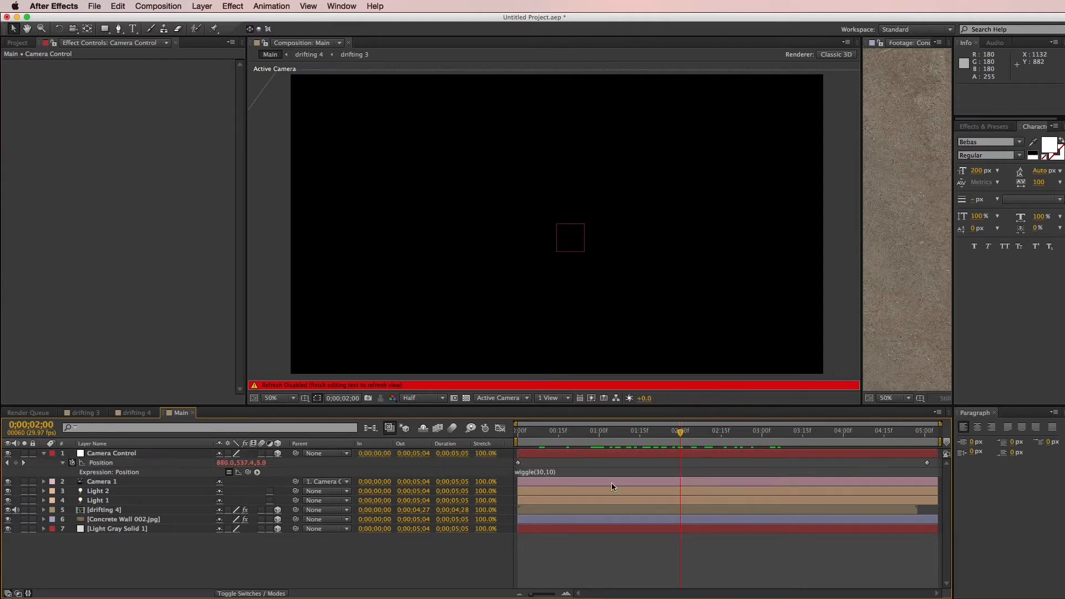
mouse_move(665, 431)
mouse_down()
mouse_move(570, 435)
mouse_move(756, 443)
mouse_move(593, 463)
mouse_up()
key(space)
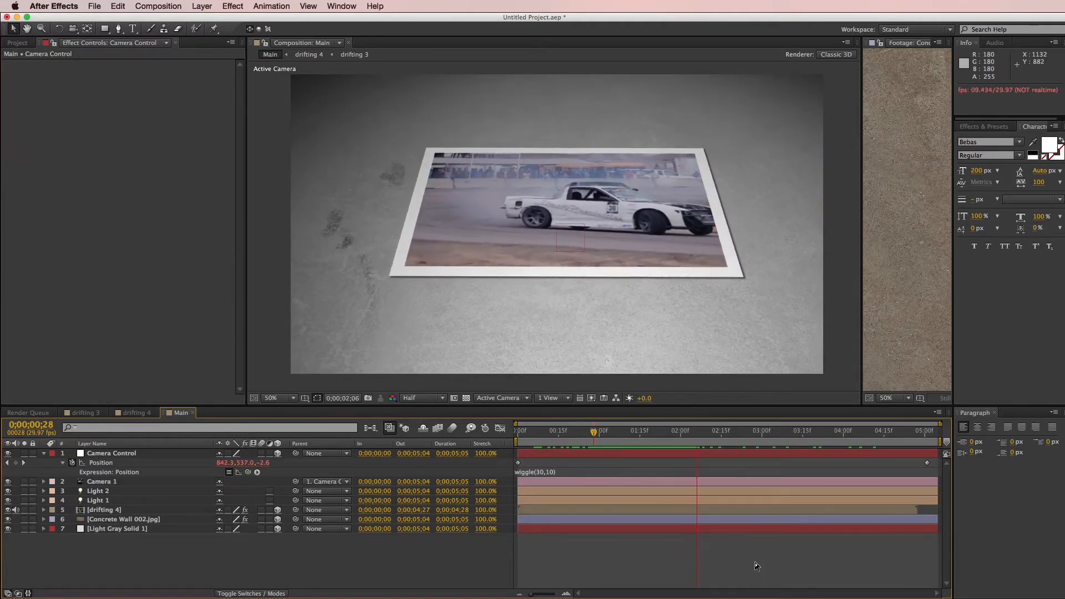
- Stop the preview and add a new adjustment layer to the Main composition
key(space)
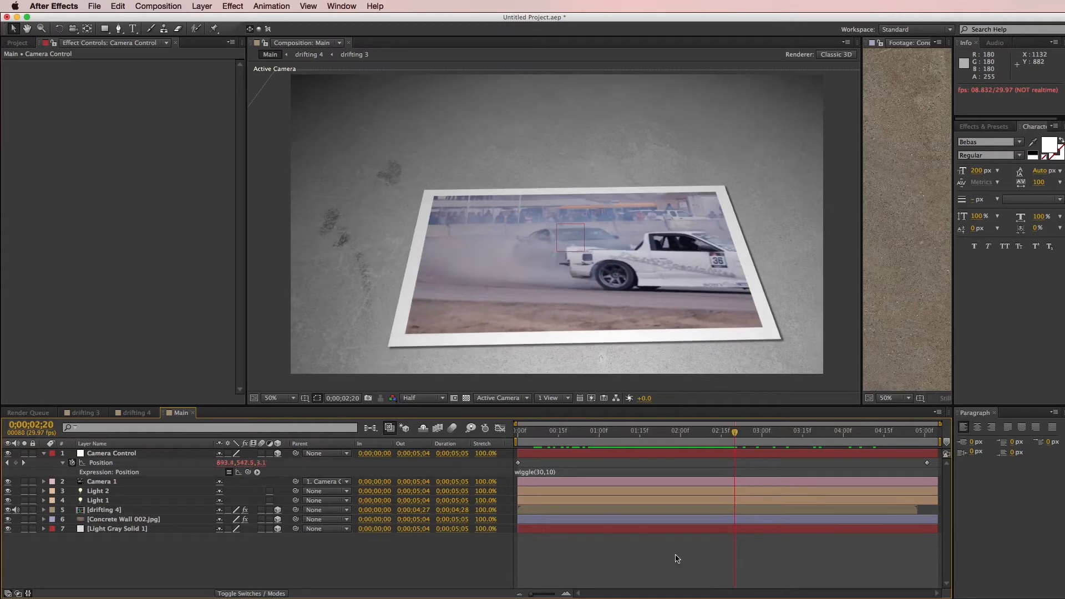
click(202, 5)
mouse_move(215, 20)
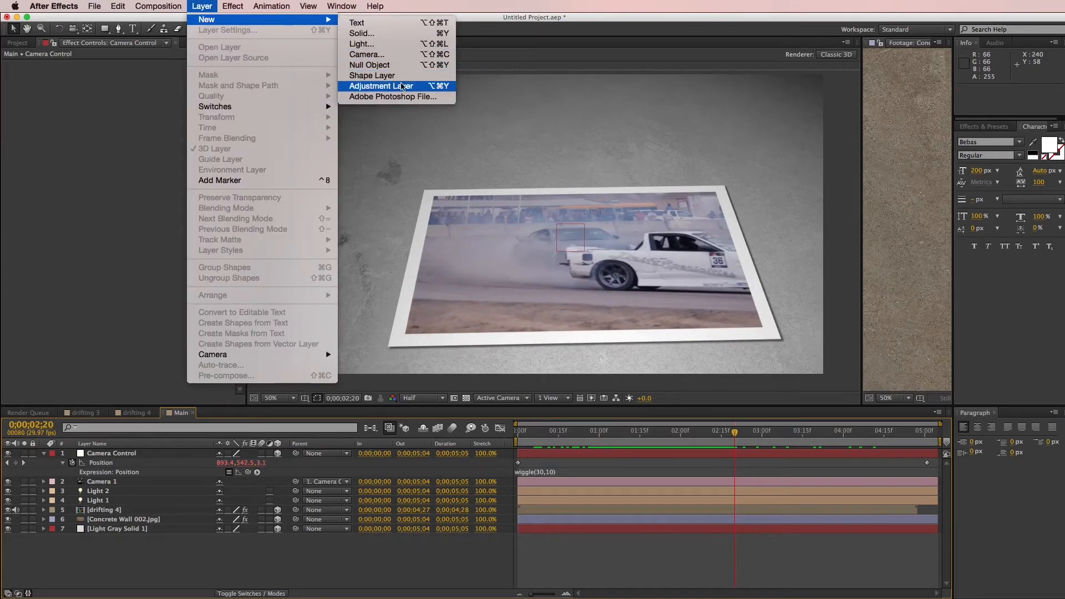
click(381, 86)
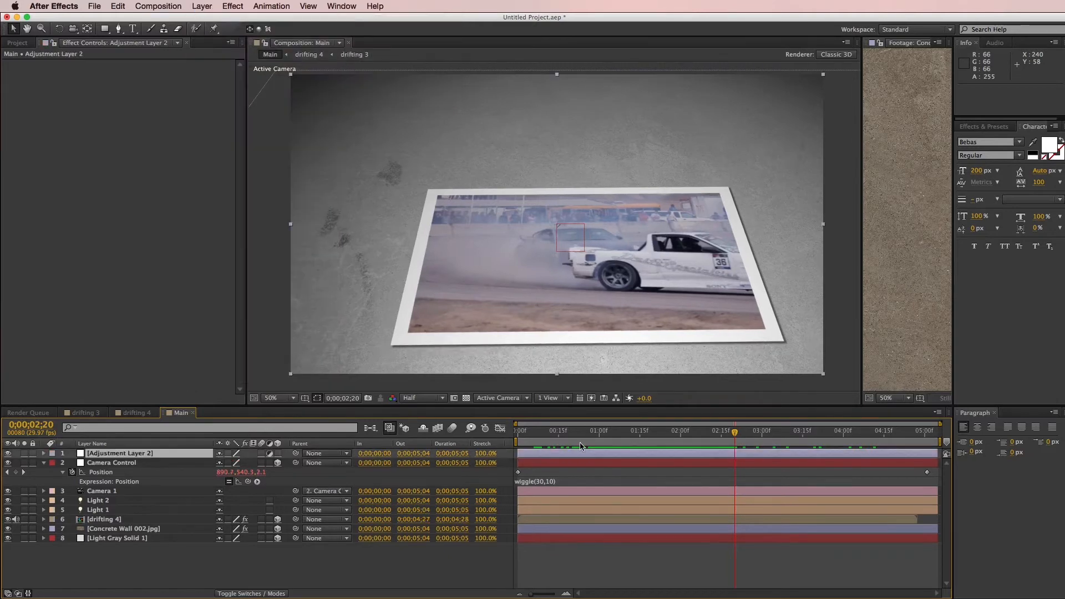
- Apply Posterize Time to the adjustment layer with a frame rate of 5 and preview the choppier motion
click(142, 456)
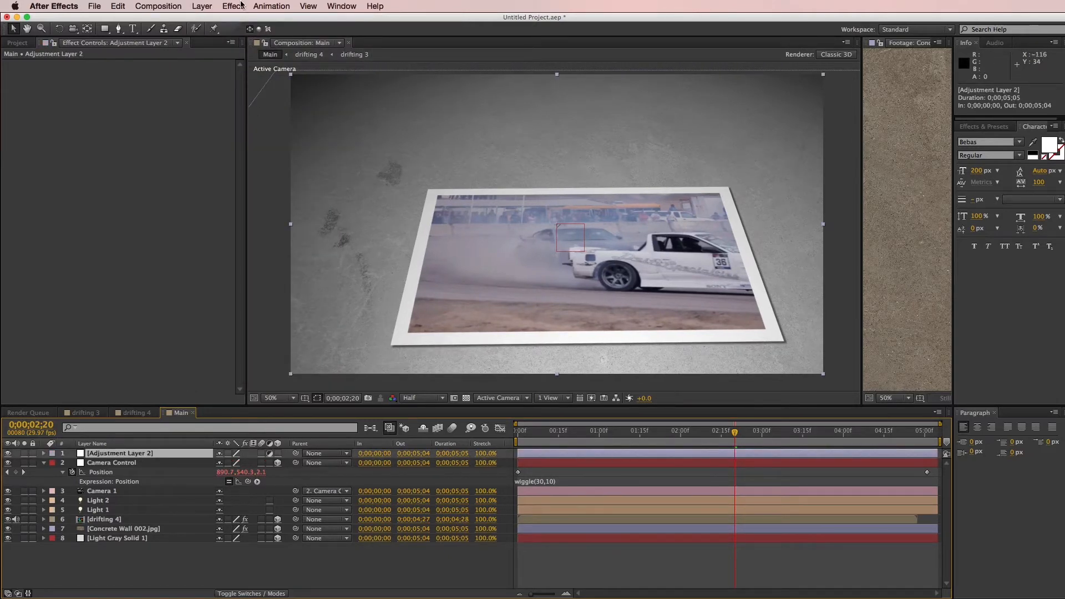
click(237, 7)
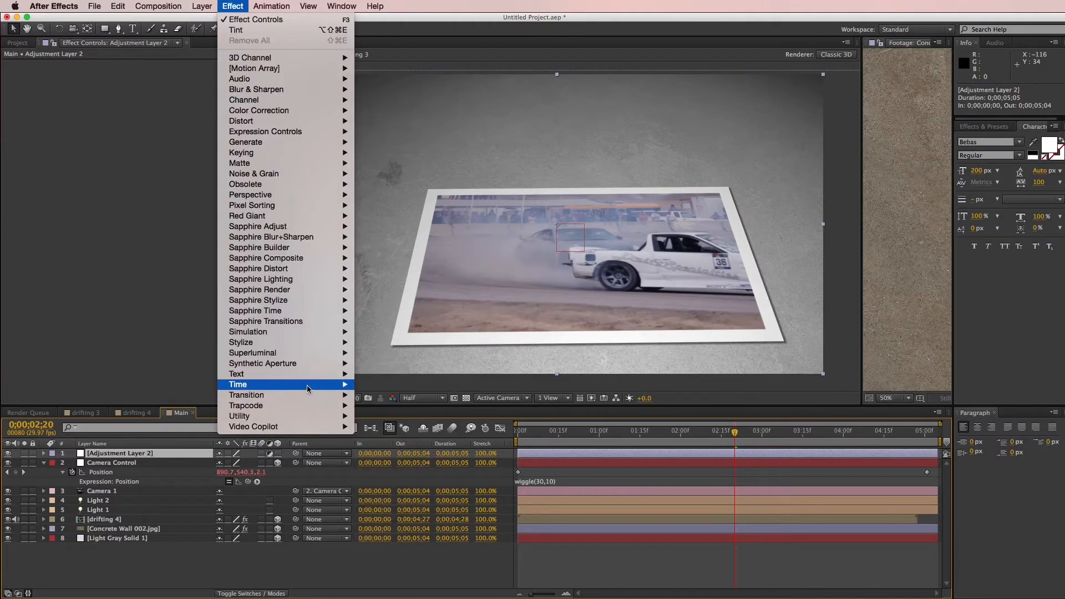
mouse_move(309, 389)
click(393, 437)
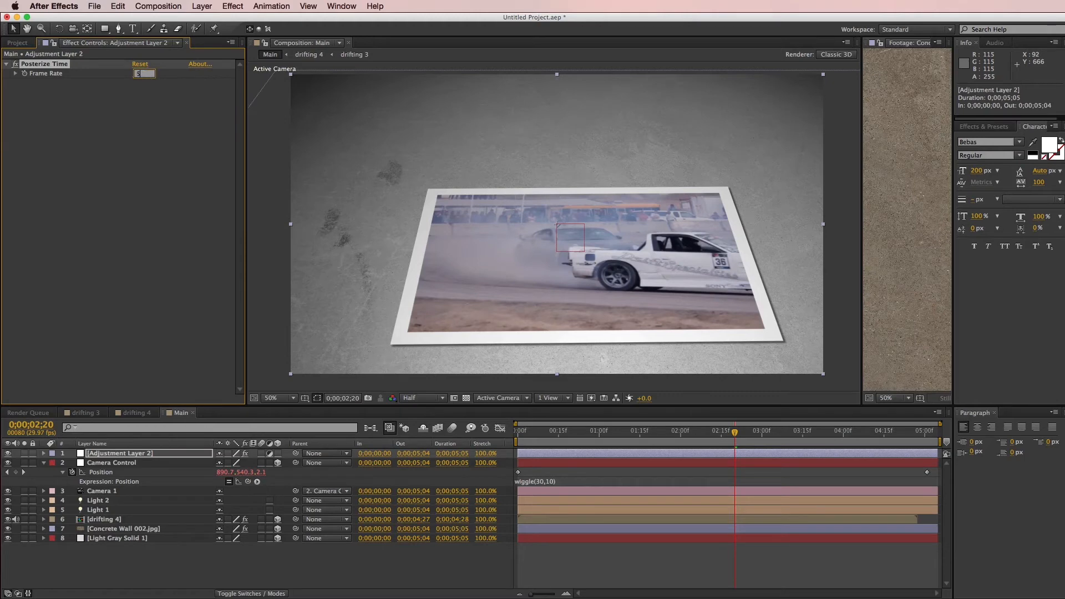
key(Return)
drag(733, 434, 523, 436)
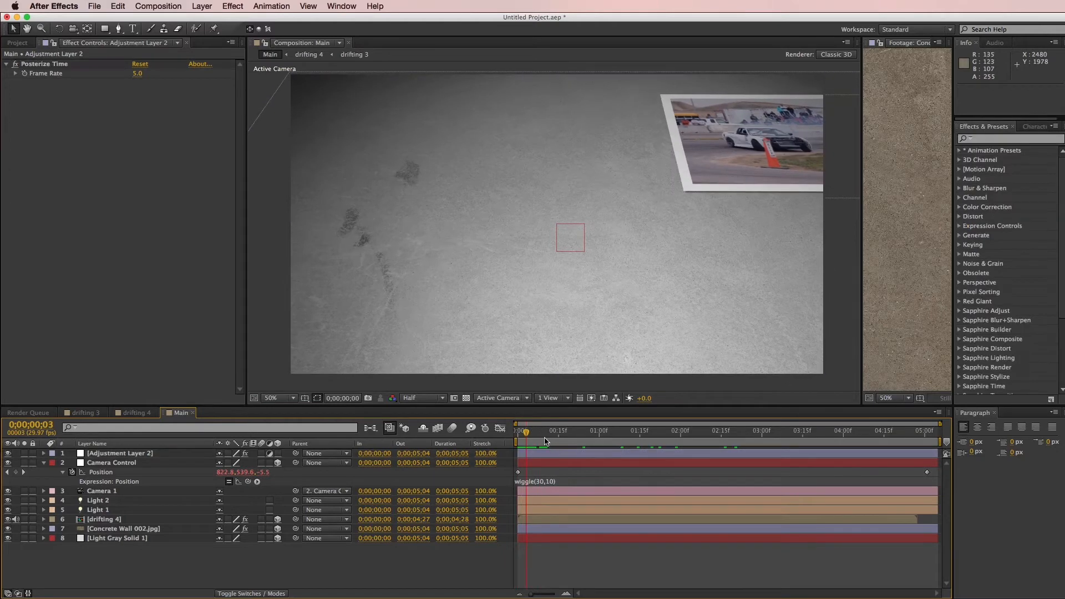
drag(535, 438, 624, 467)
key(space)
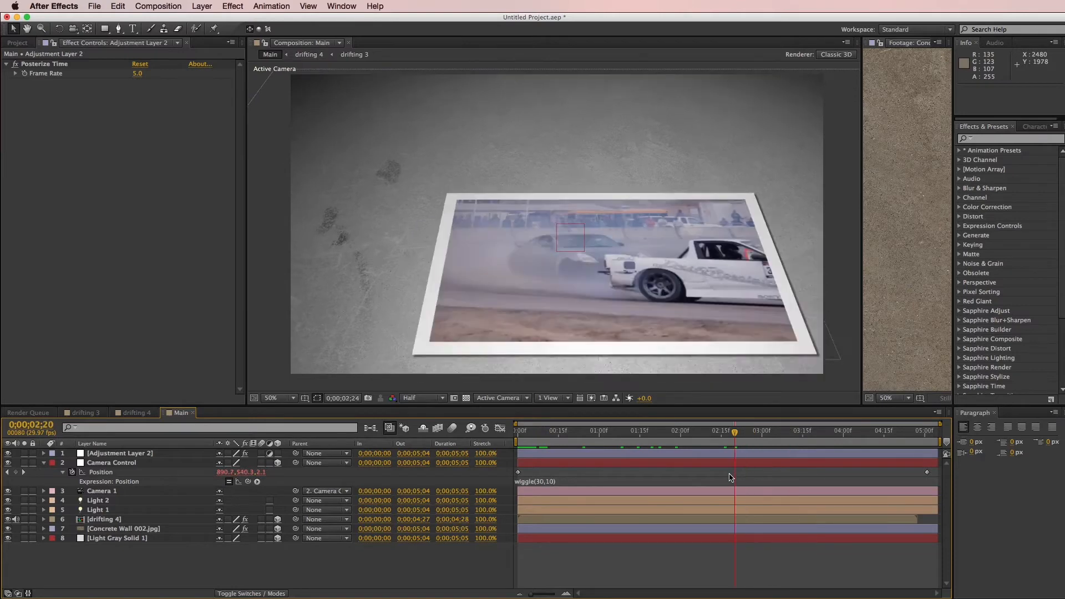
- Add the Exposure color correction effect to Adjustment Layer 2
click(589, 454)
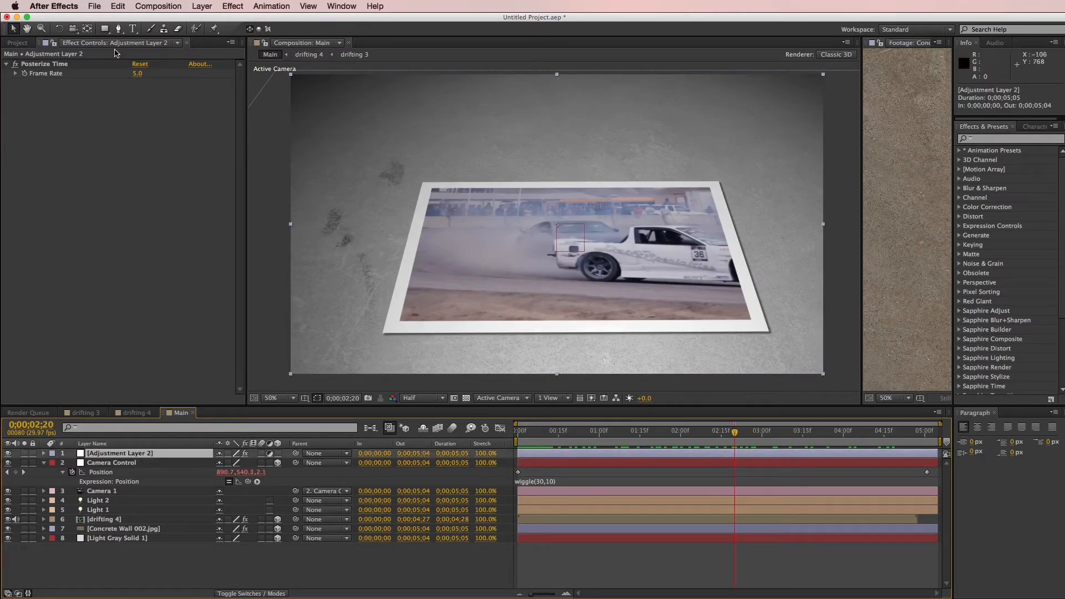
click(233, 6)
mouse_move(258, 114)
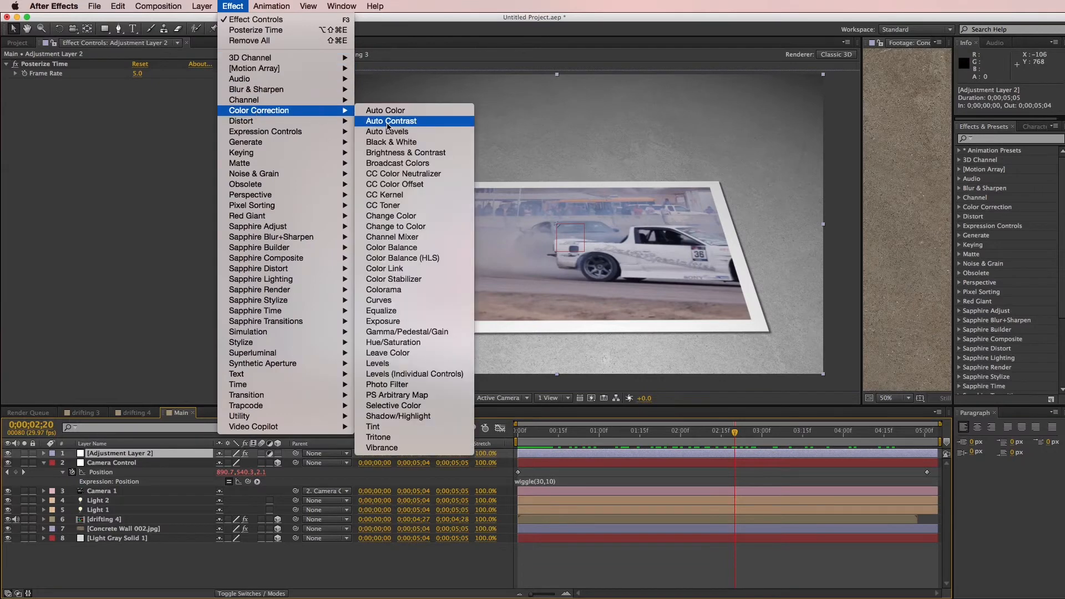
click(388, 322)
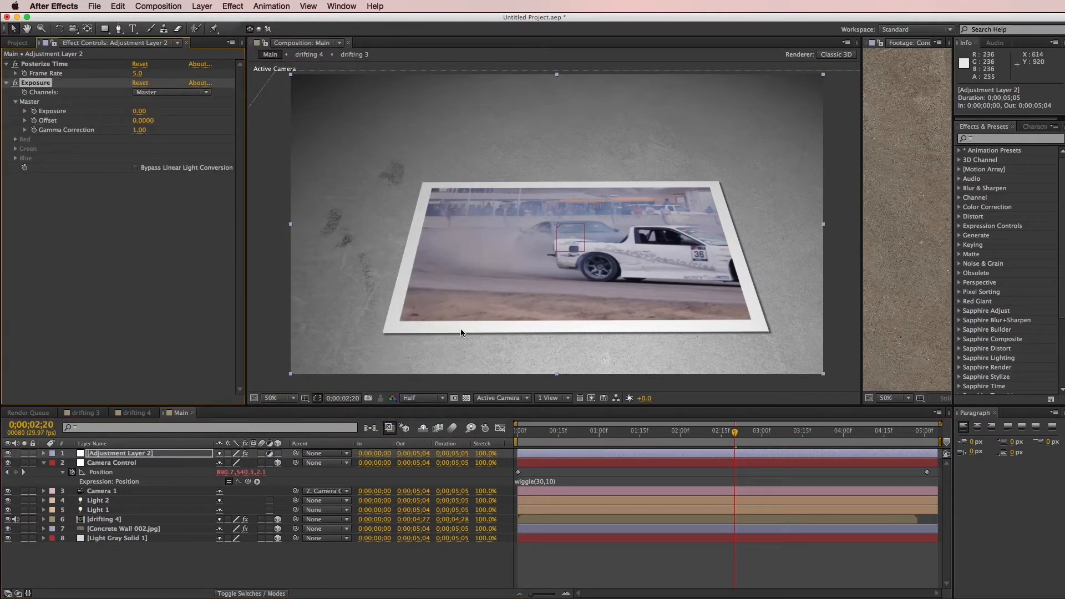
- Add the expression wiggle(30,.1) to the Exposure effect's Exposure value and preview the flicker
alt+click(34, 112)
text(wiggle(30,.1)
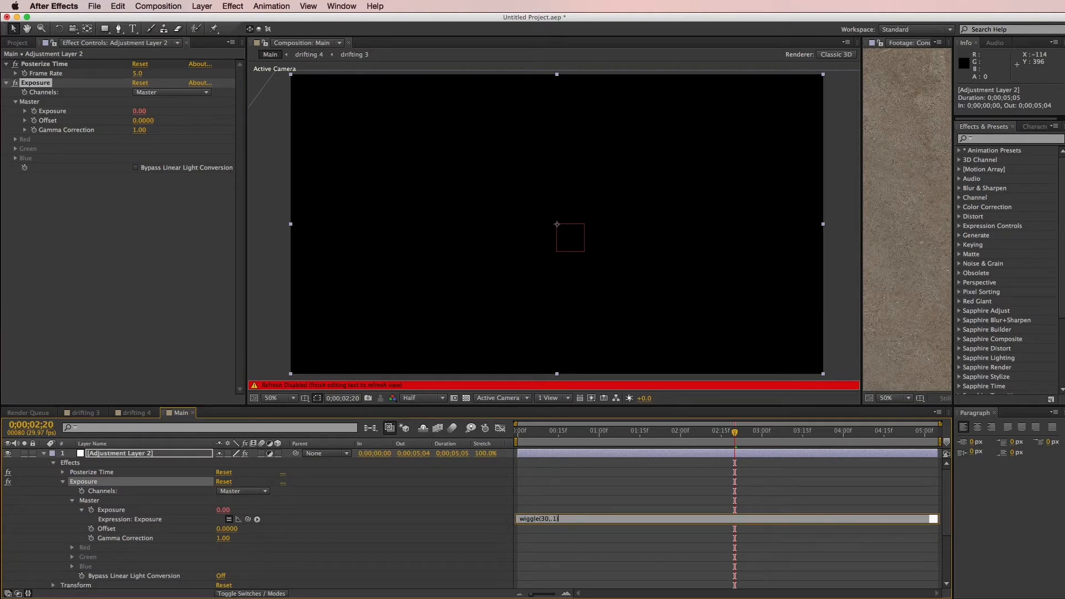
click(668, 497)
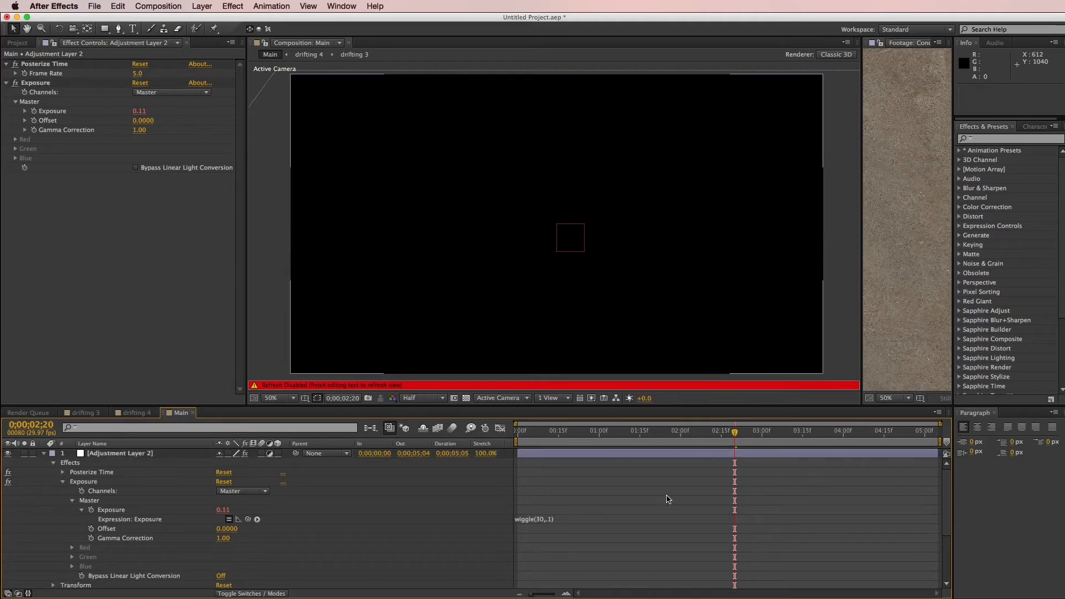
drag(699, 434, 606, 432)
key(space)
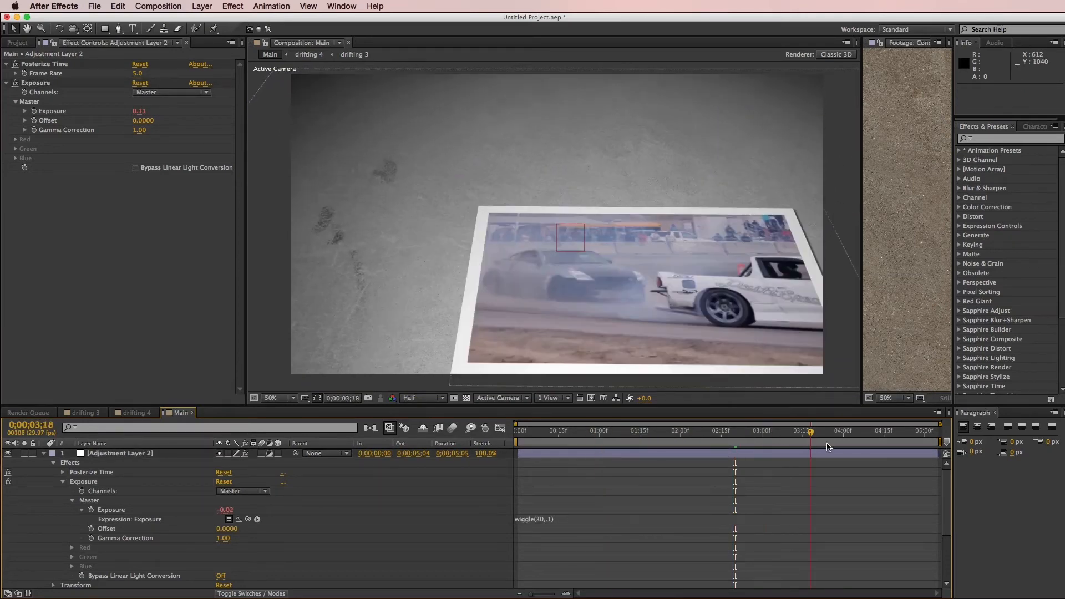
- Change the Exposure expression to wiggle(30,.2) and scrub through the clip to check the flicker
click(551, 519)
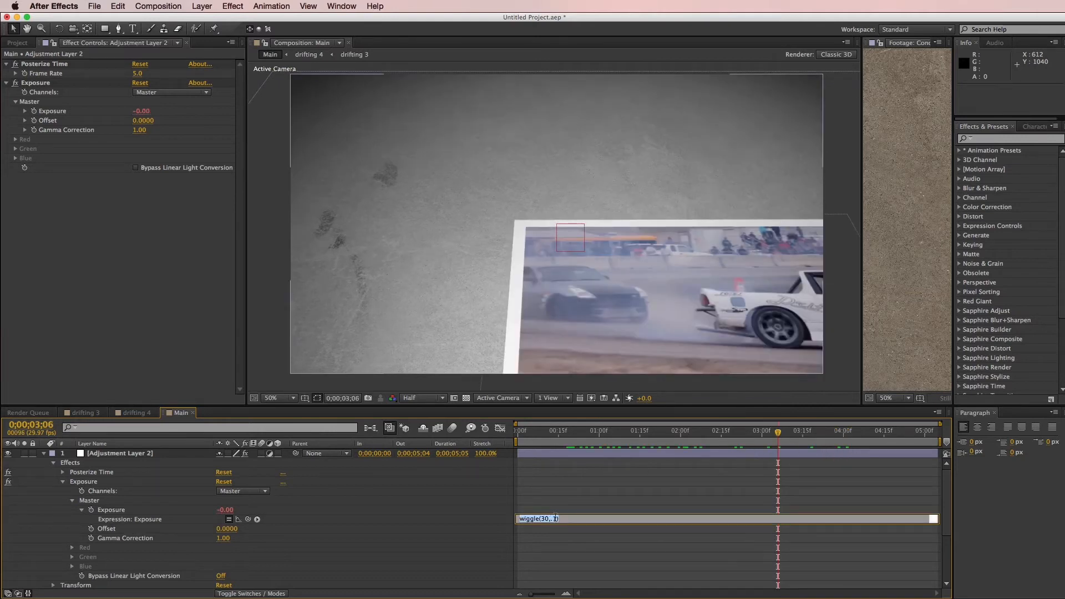
key(KP_Enter)
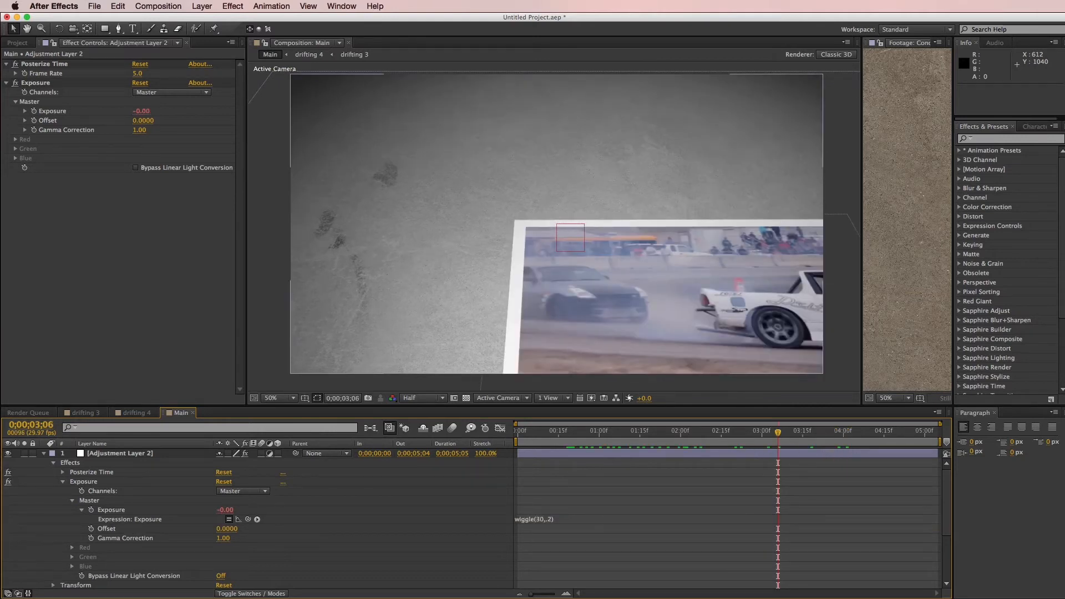
drag(783, 431, 719, 433)
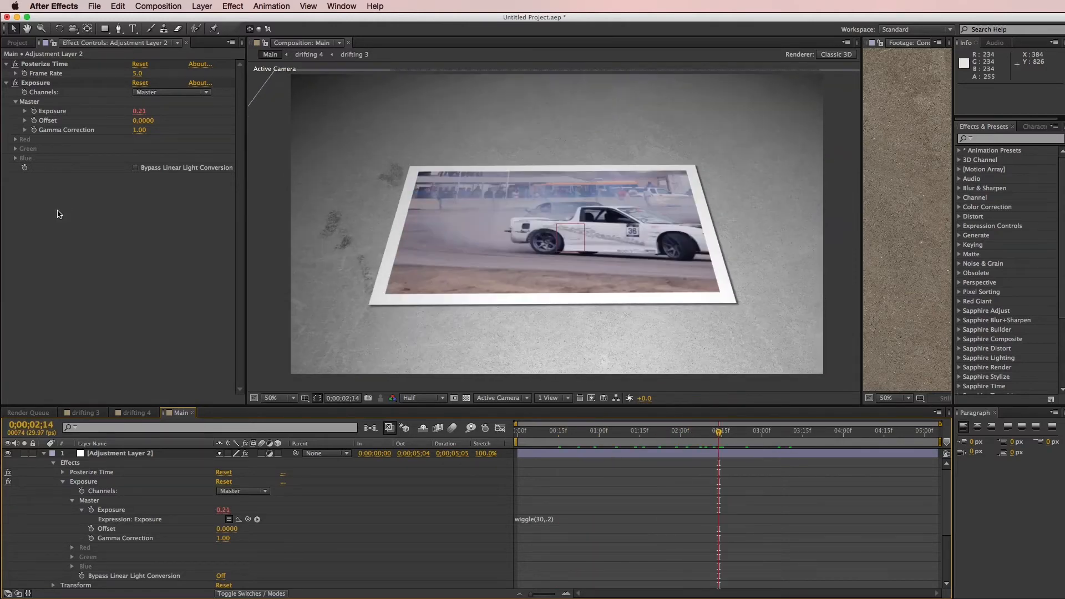
- Reorder the adjustment layer's effects so Posterize Time comes after Exposure, and scrub back to check it
click(48, 66)
drag(73, 76, 72, 172)
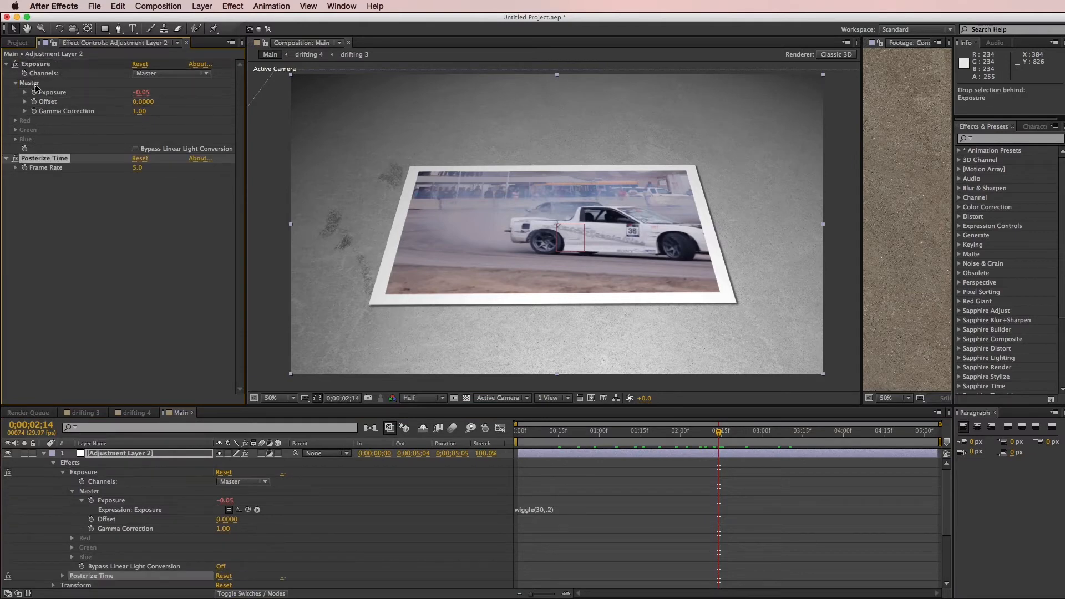
drag(704, 434, 644, 435)
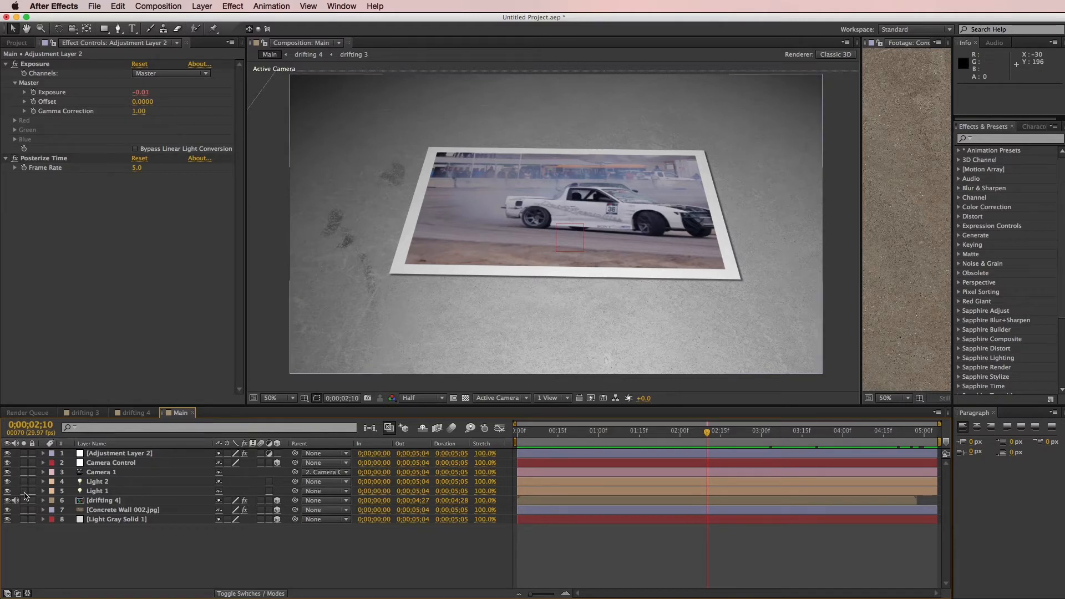
- Reveal the ambient Light 2's options and set its intensity to 15%
click(95, 482)
key(a)
key(a)
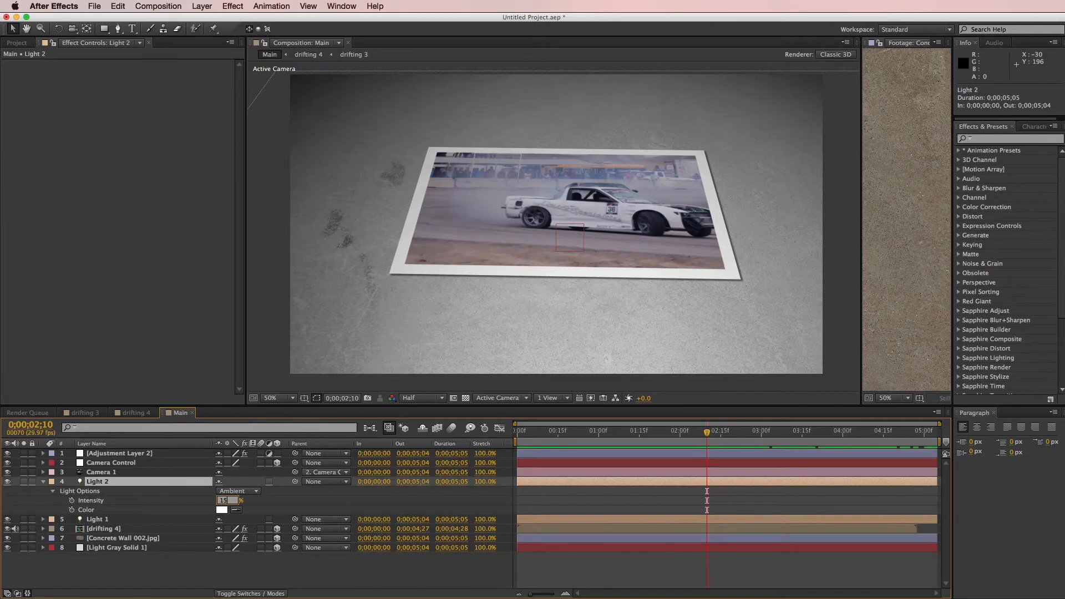
text(15)
key(Return)
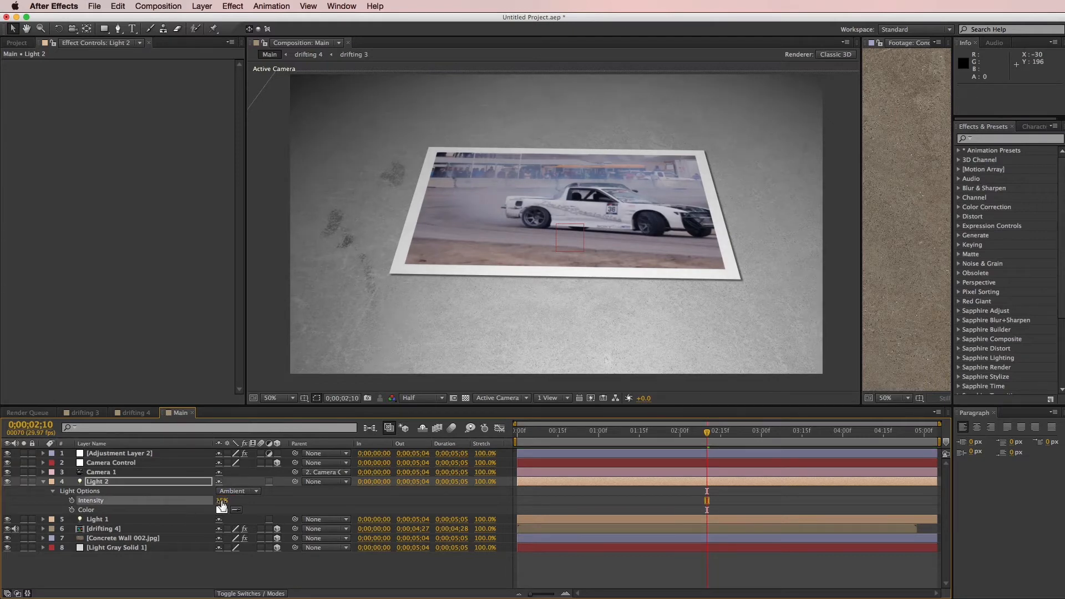
- Move Light 1 farther back to a Z position of about -3975.3 and scrub to check the lighting
click(199, 520)
key(p)
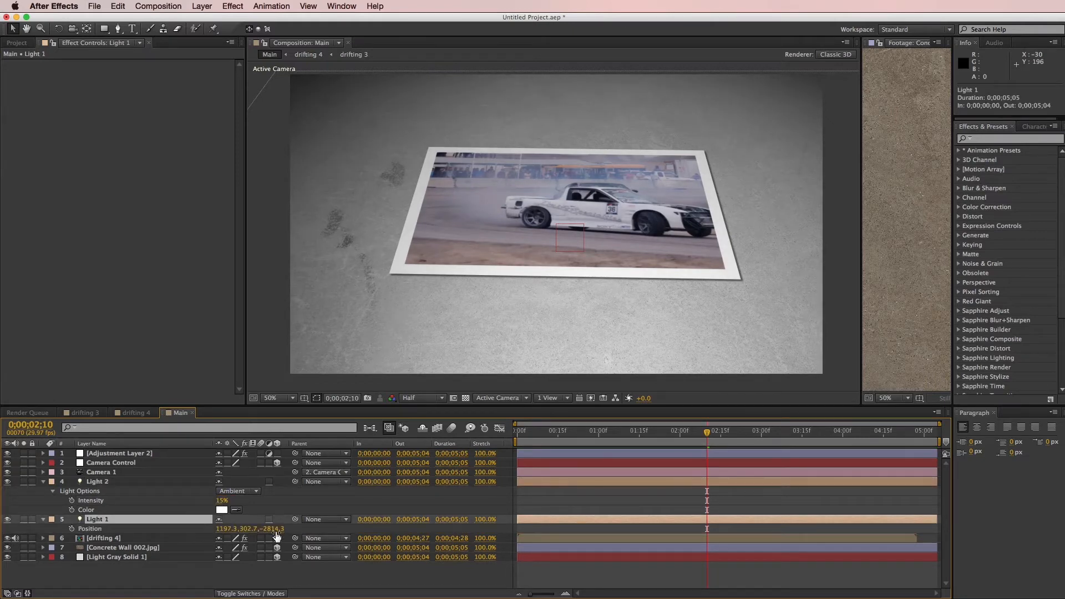
drag(277, 534, 265, 529)
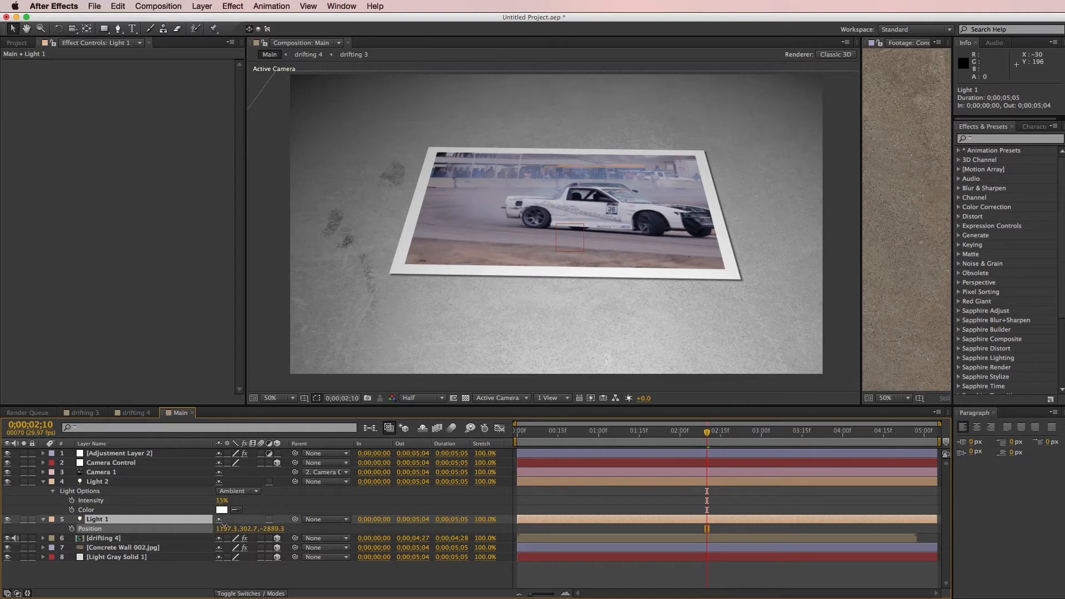
drag(139, 528, 60, 519)
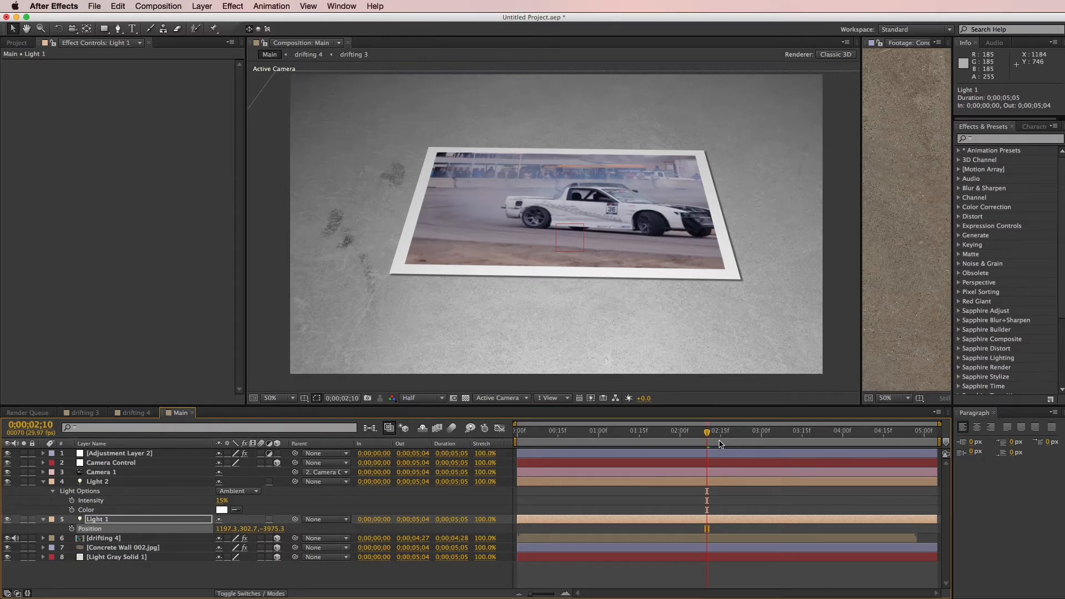
drag(630, 431, 715, 432)
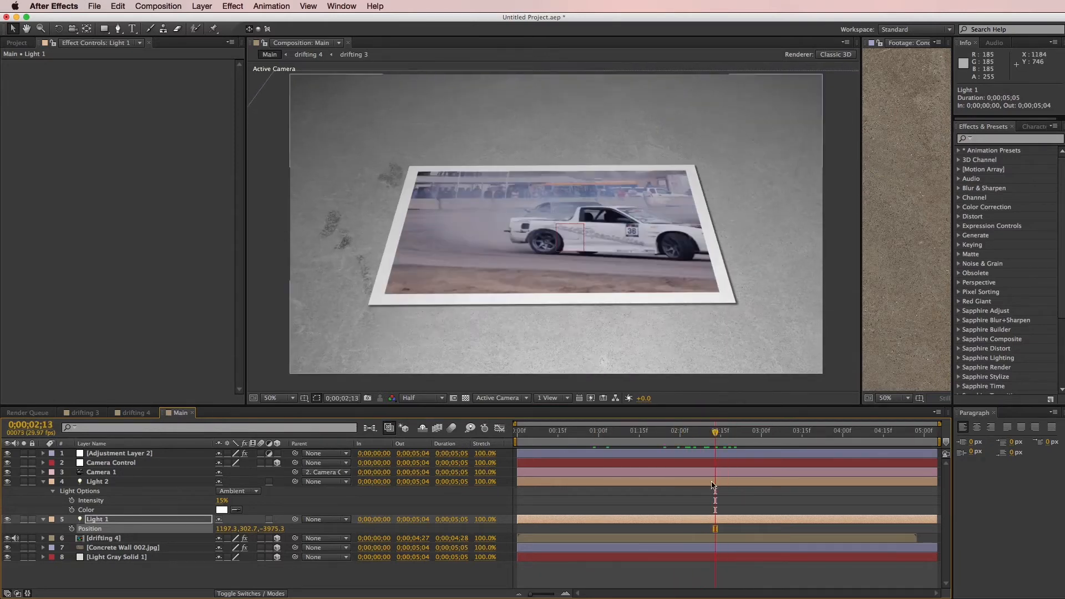
- Collapse the open properties of all layers, deselect them and scrub around 0;00;02;13
click(684, 577)
key(super+a)
key(s)
key(s)
click(685, 574)
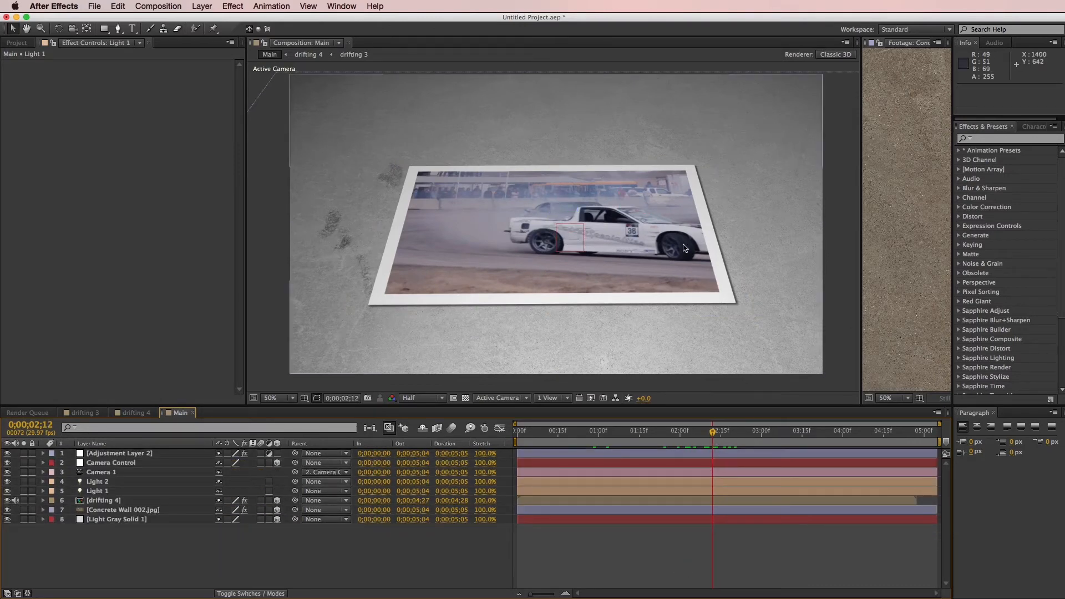
mouse_move(713, 433)
mouse_down()
mouse_move(566, 442)
mouse_move(757, 440)
mouse_move(719, 441)
mouse_up()
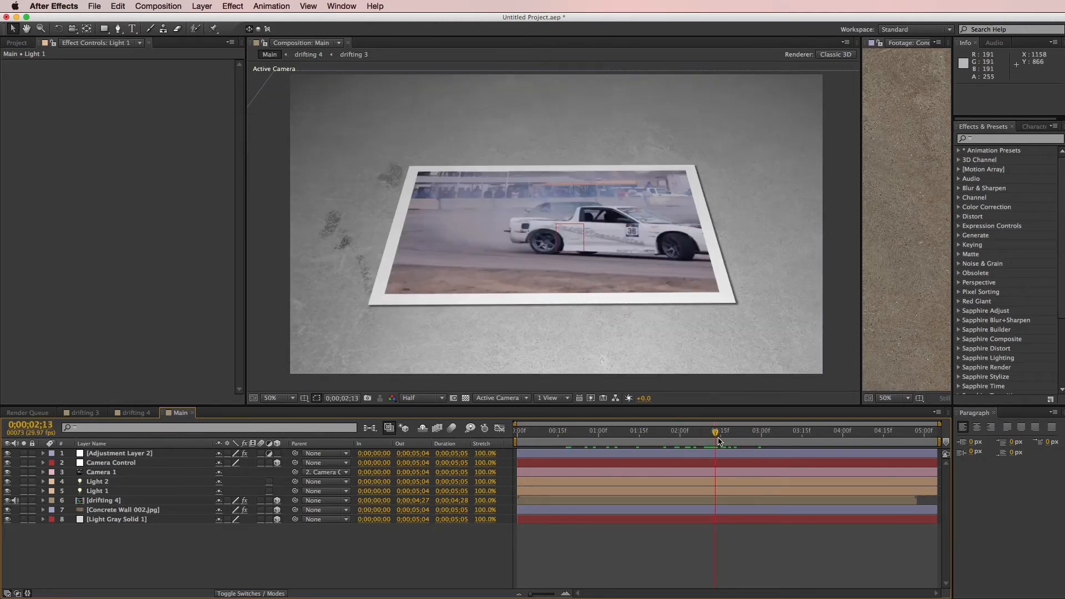
- Reveal Camera 1's camera options and turn on Depth of Field
click(175, 475)
key(a)
key(a)
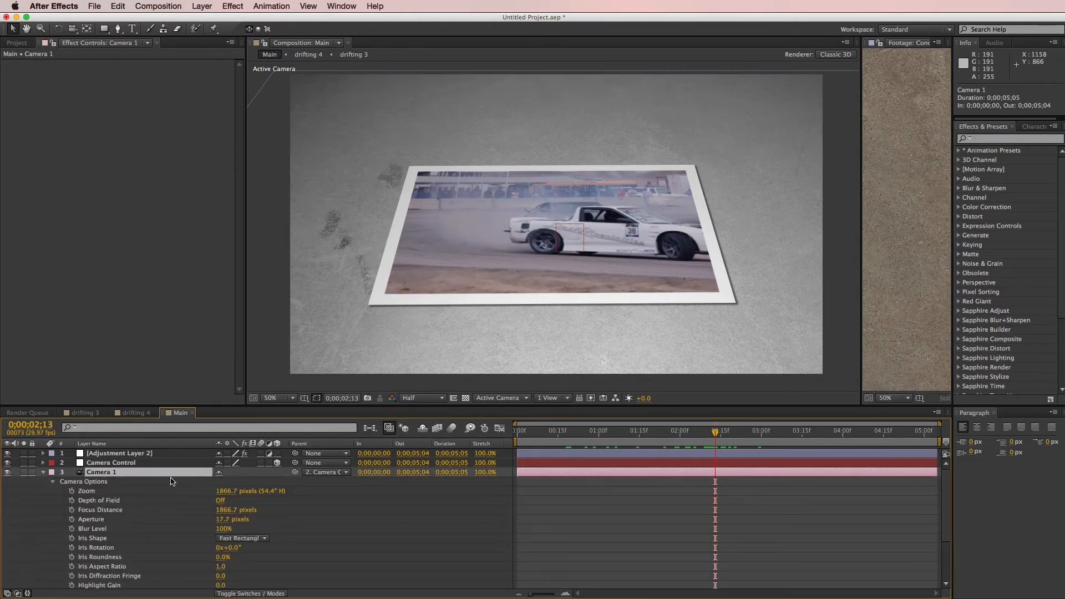
click(222, 500)
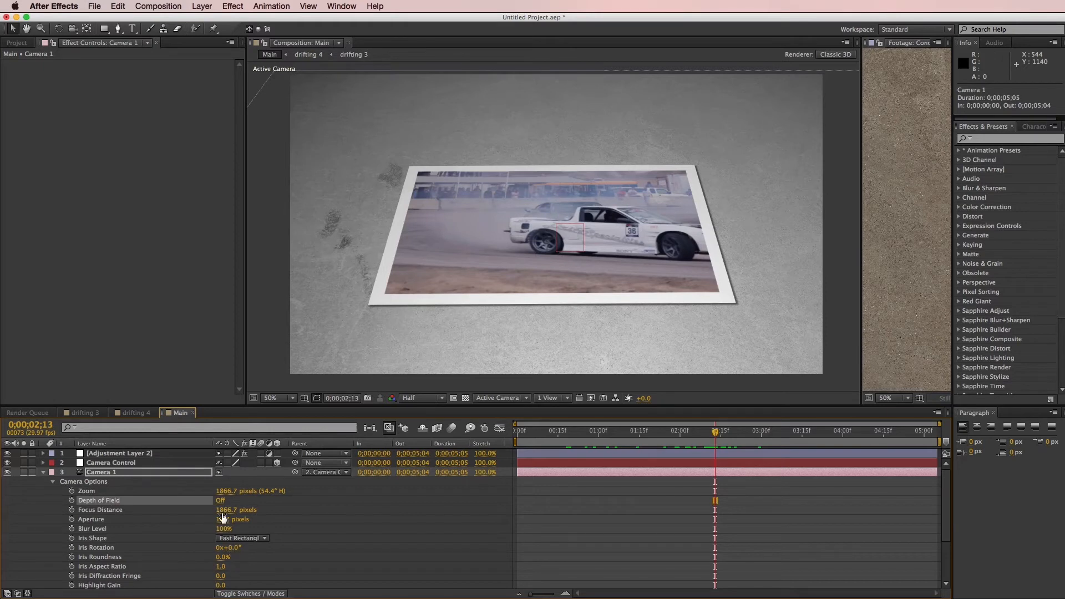
- Set Camera 1's Aperture to about 225.7 pixels and its Blur Level to 400%
drag(225, 520, 293, 523)
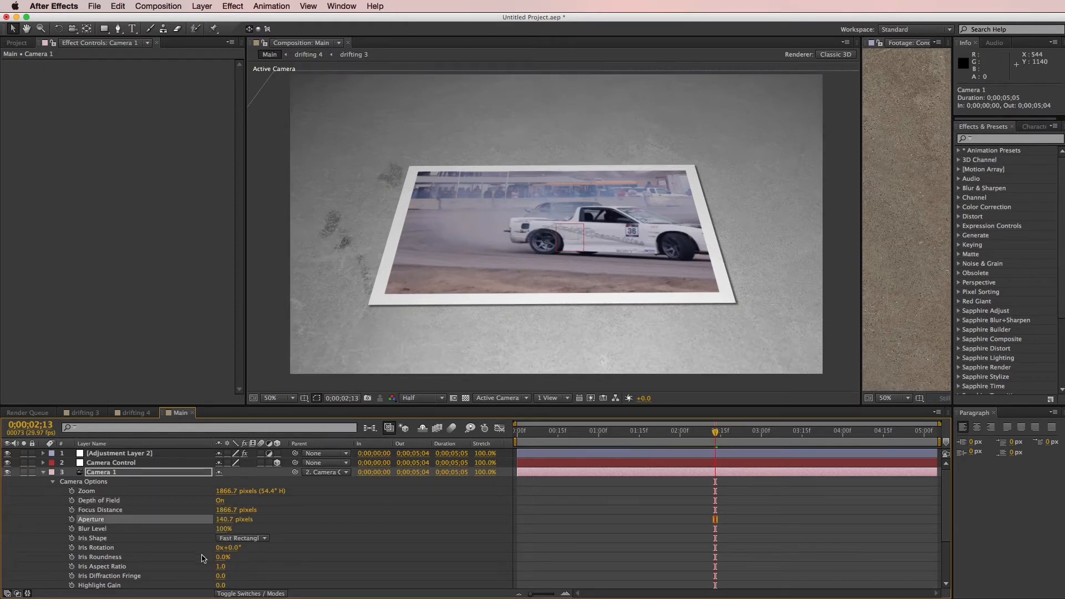
drag(223, 528, 268, 530)
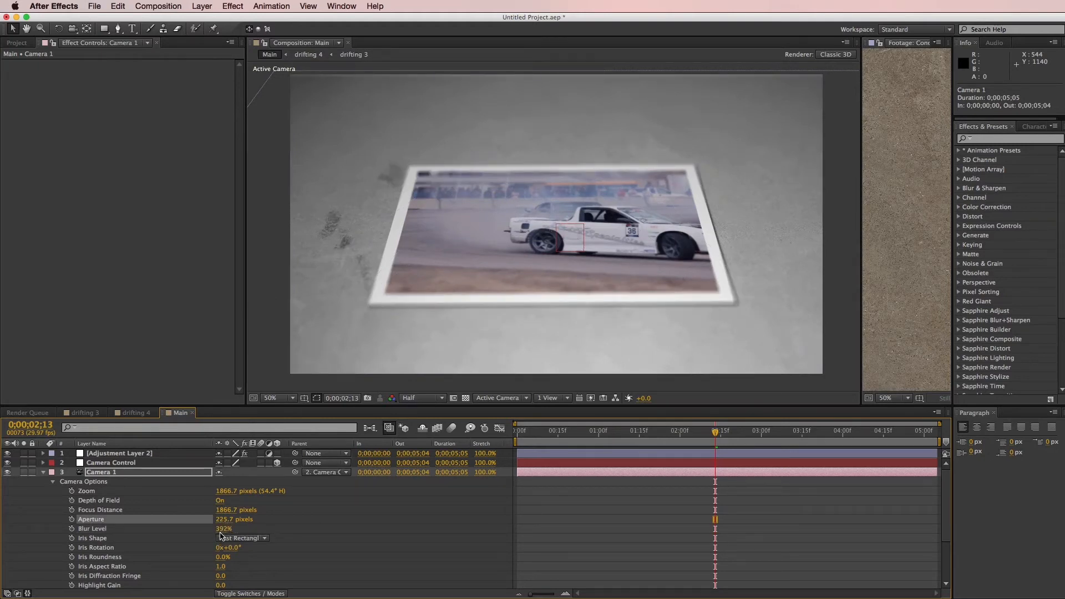
key(Return)
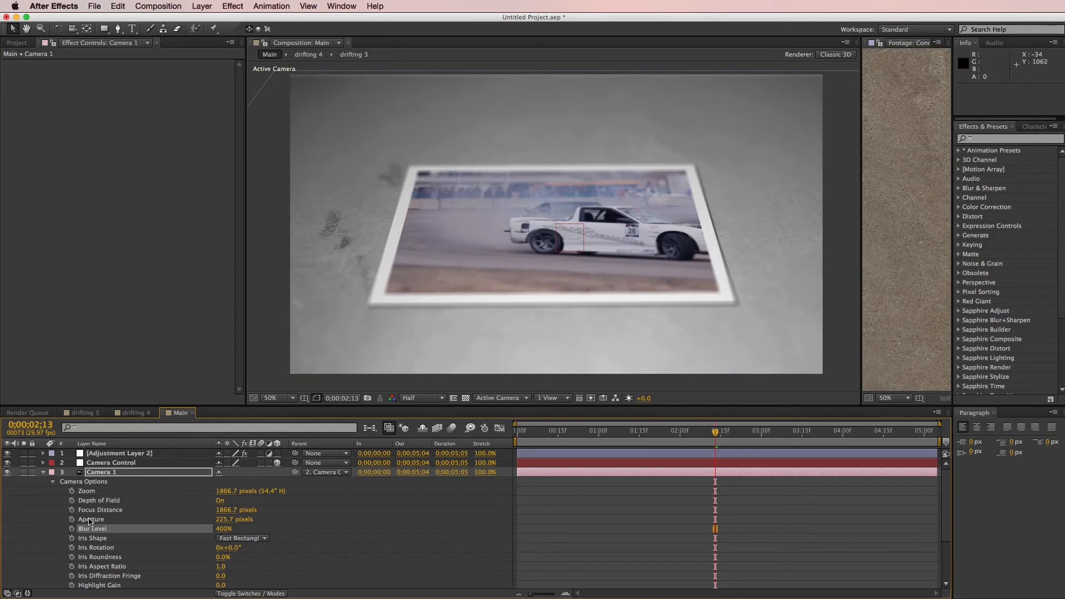
- Keyframe Camera 1's Focus Distance at 0;00;02;13, and set it to about 2179.7 pixels at the composition's start
click(72, 510)
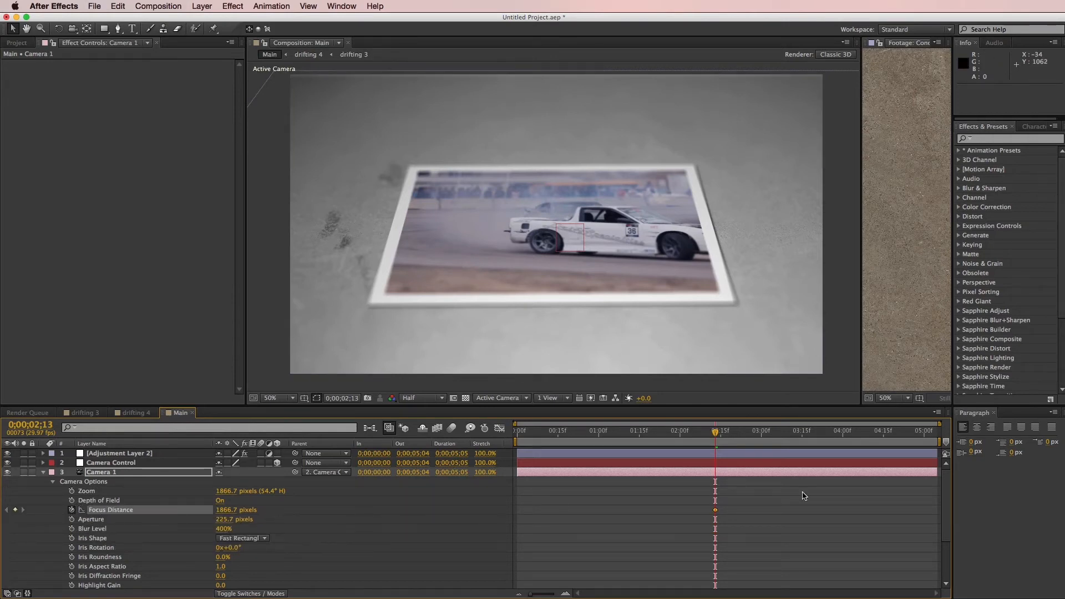
drag(713, 433, 517, 435)
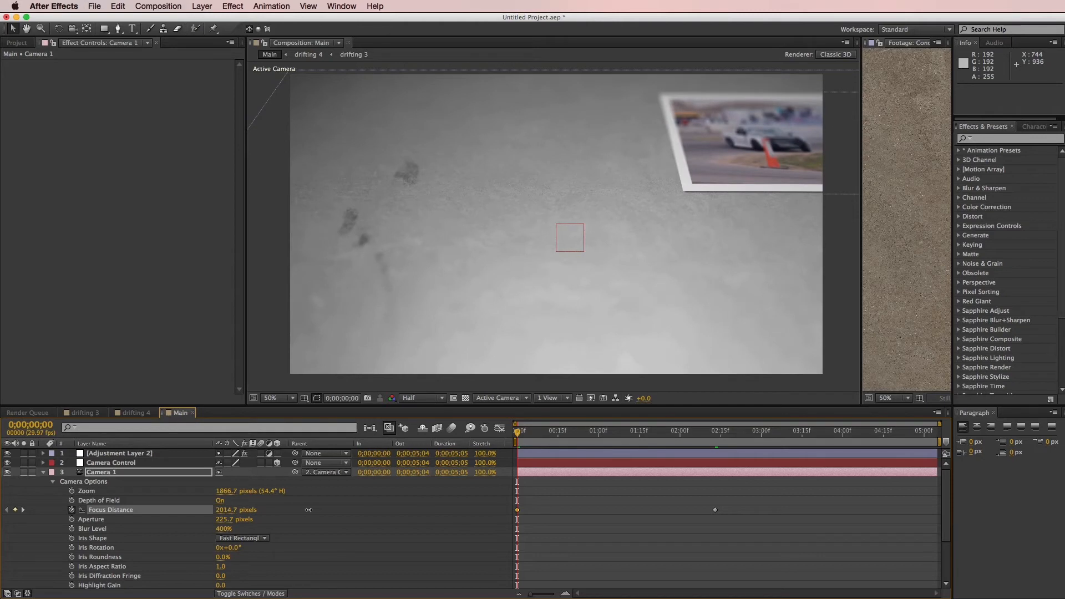
drag(361, 511, 362, 511)
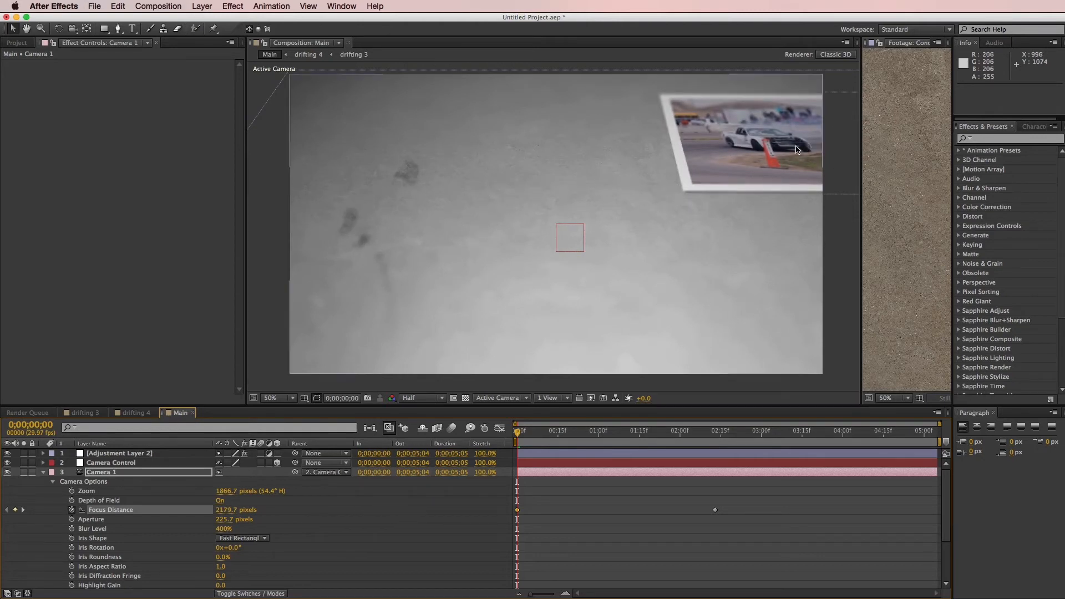
- Keyframe a lower Focus Distance for Camera 1 at 0;00;03;20, and scrub back through the composition to check the focus
drag(840, 434, 816, 435)
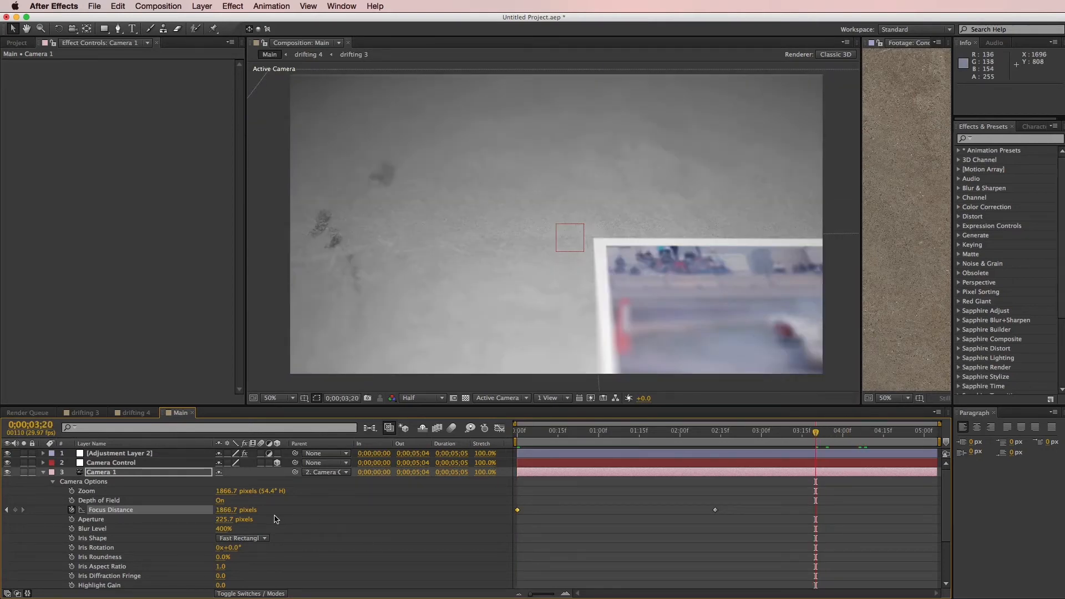
drag(222, 510, 97, 504)
drag(784, 434, 661, 432)
drag(579, 430, 527, 432)
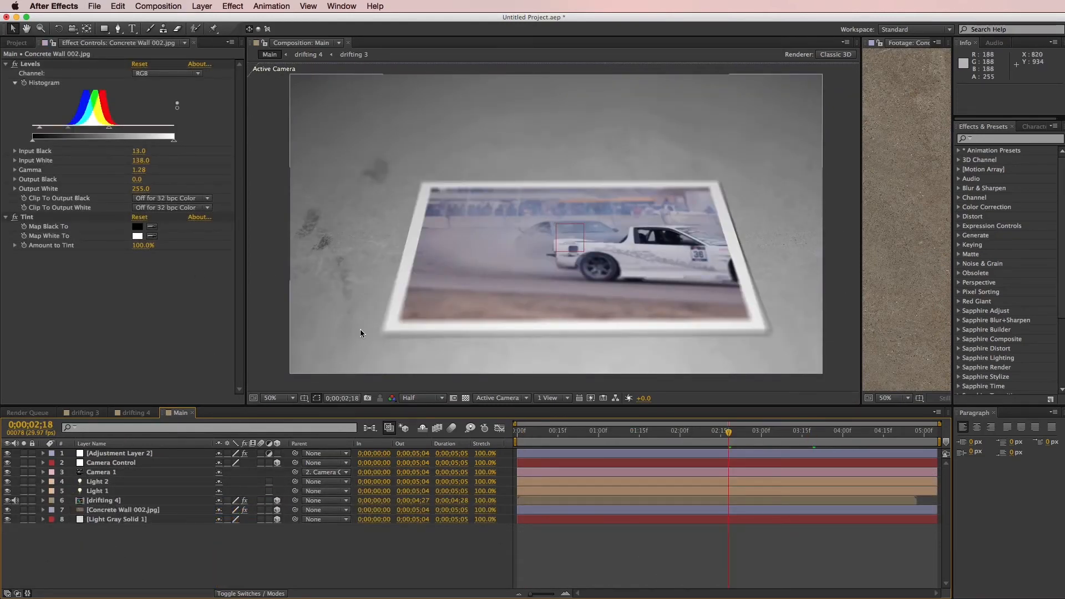
- Add Smoke Wisp 017.mov directly above the drifting 4 layer in the Main composition and make it a 3D layer
click(18, 42)
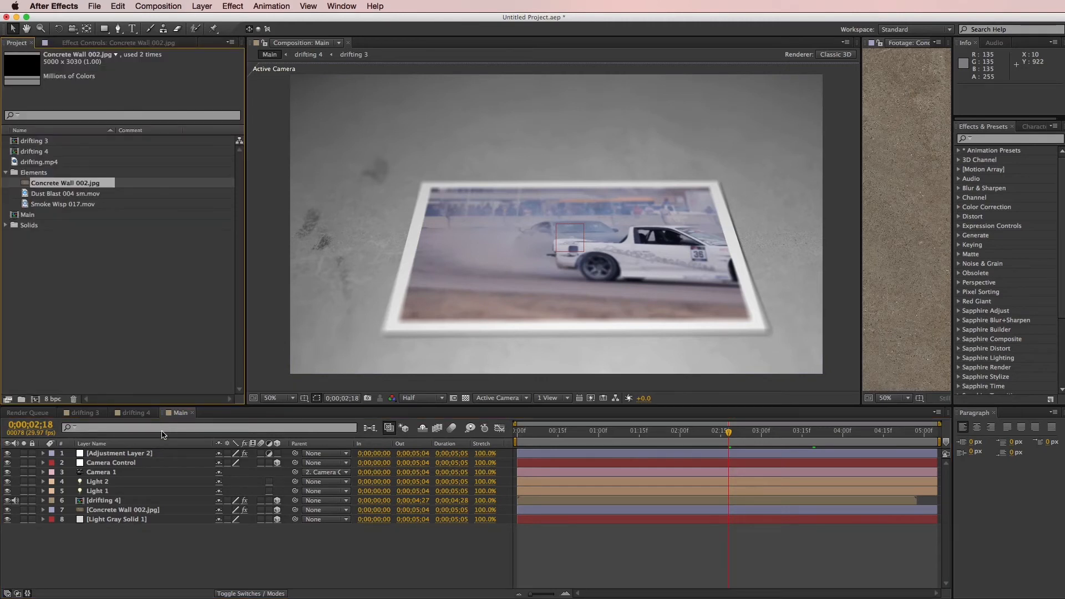
click(149, 501)
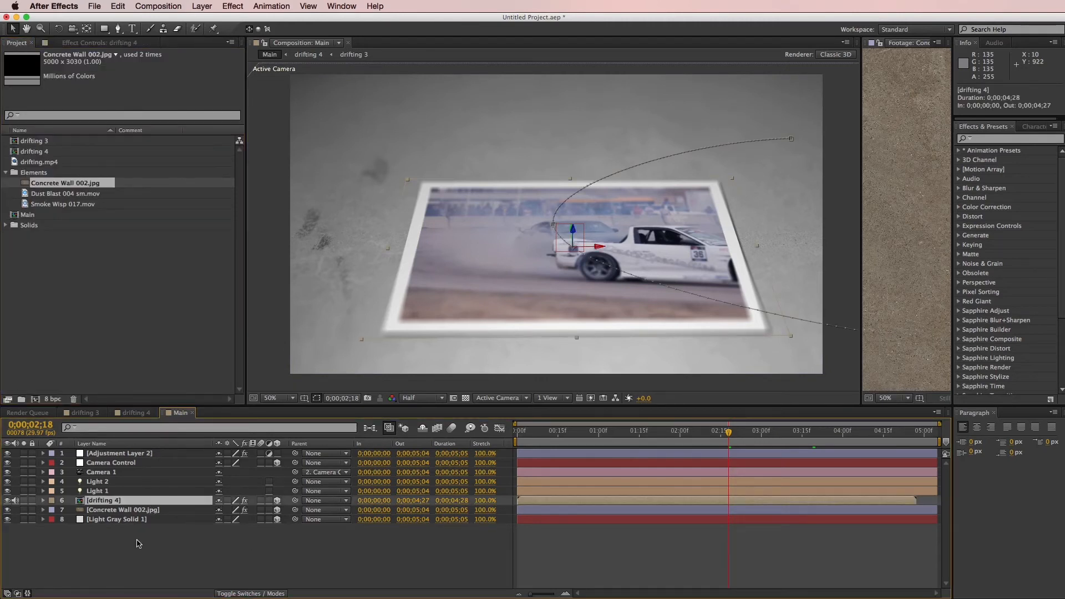
click(83, 193)
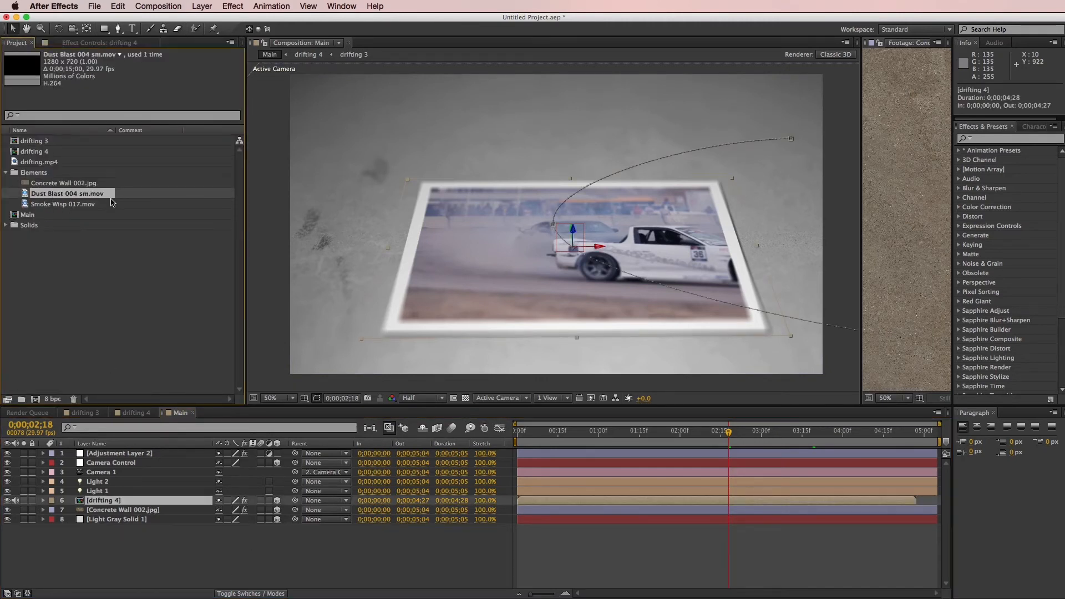
click(66, 204)
drag(64, 204, 132, 499)
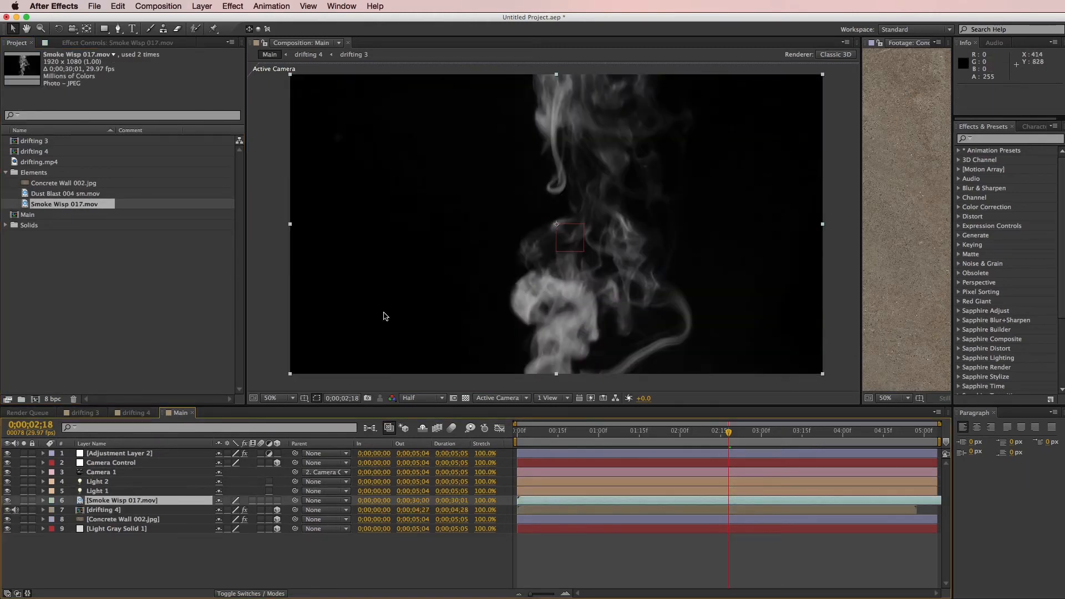
click(277, 500)
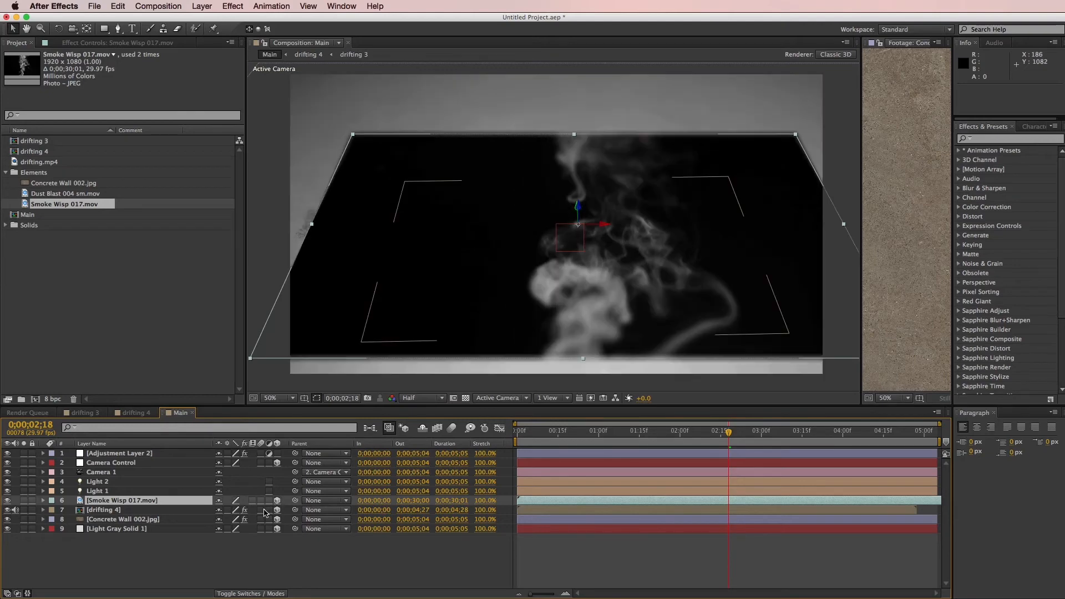
- Rotate the smoke layer sideways, scale it to 94, 220, 100%, and shift it left to about X 543.5, Y 474
key(r)
drag(254, 510, 331, 523)
key(s)
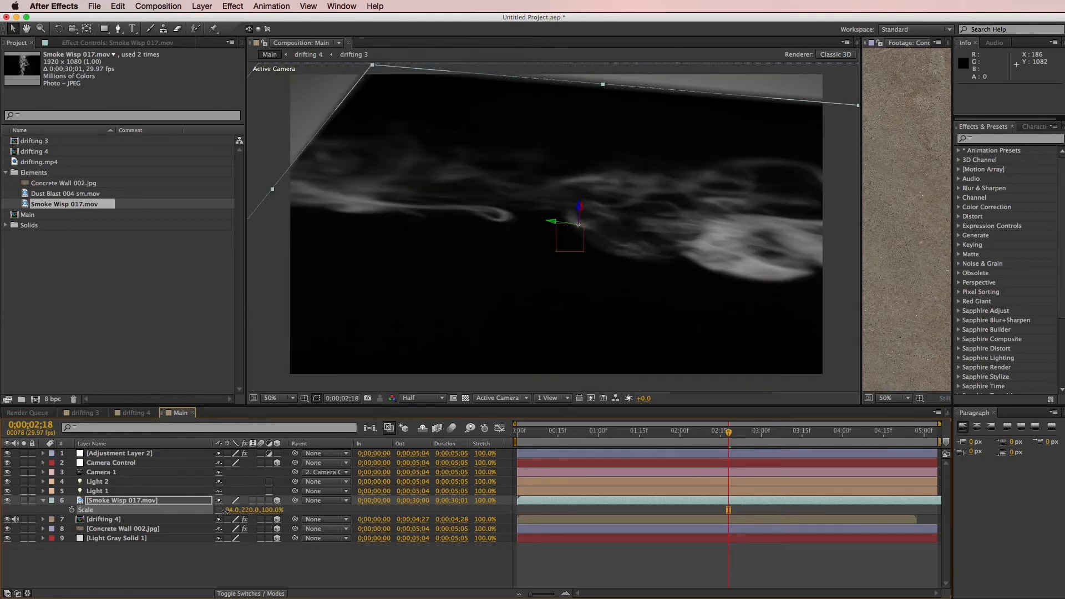
drag(556, 224, 437, 205)
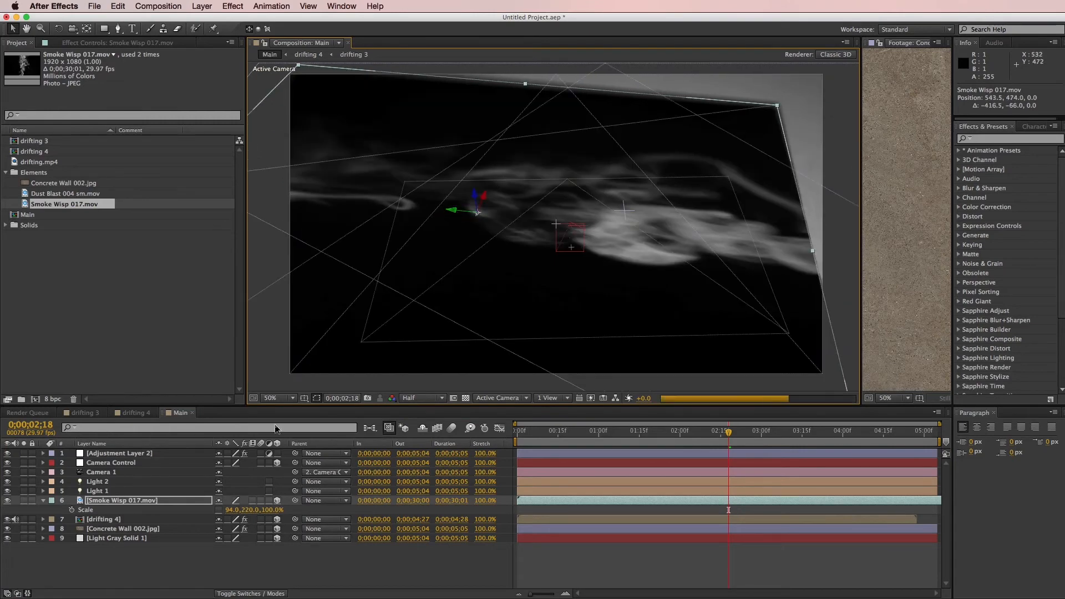
- Place the smoke layer beneath drifting 4 and position it behind the photo at about -593.4, 521, 4
drag(176, 502, 172, 528)
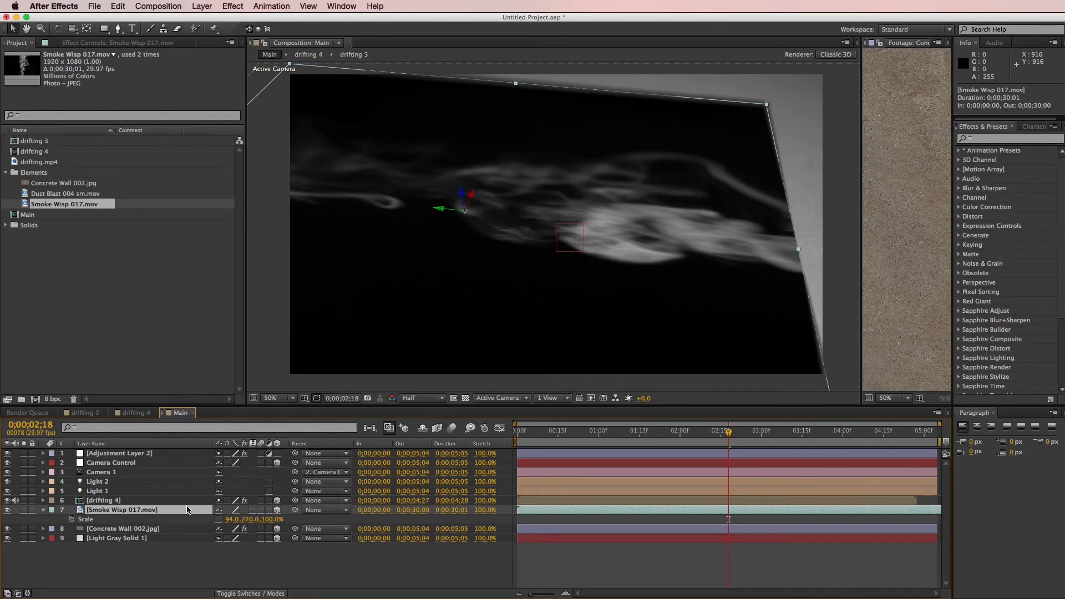
key(p)
drag(260, 522, 262, 522)
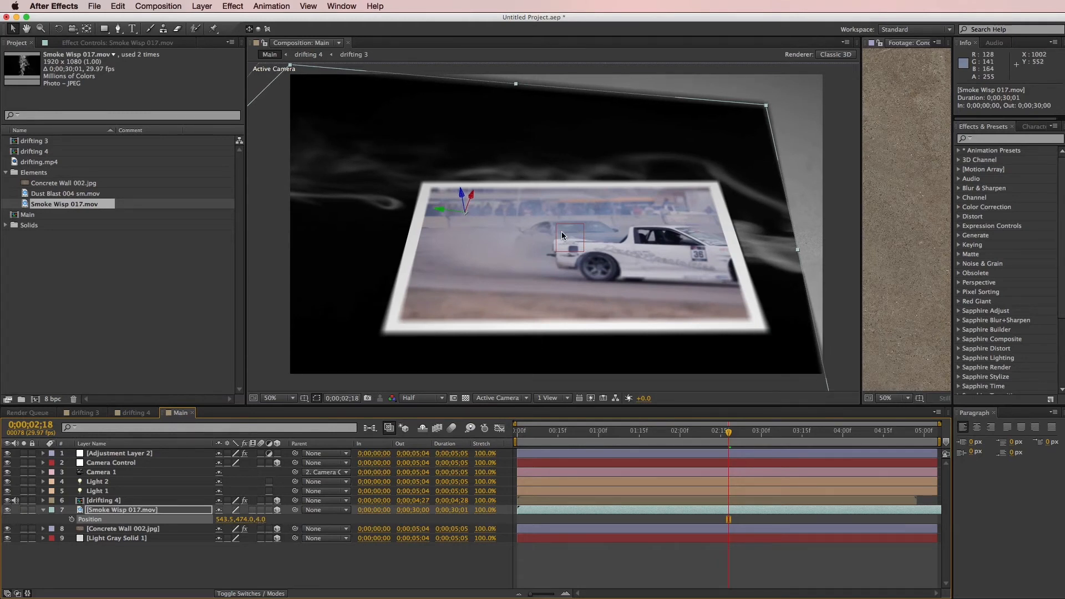
drag(439, 209, 370, 139)
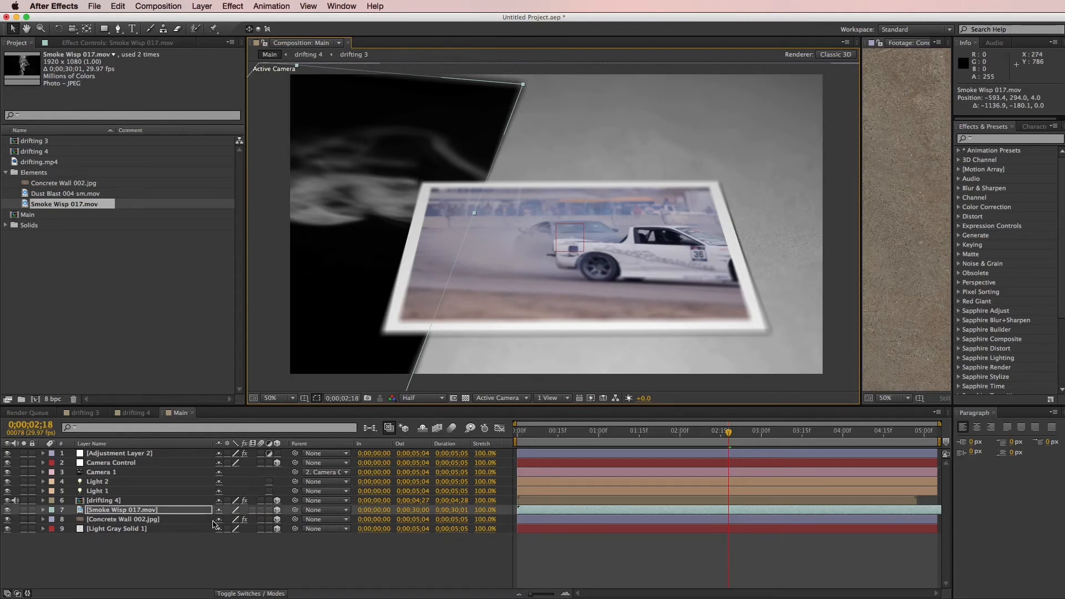
drag(244, 524, 368, 521)
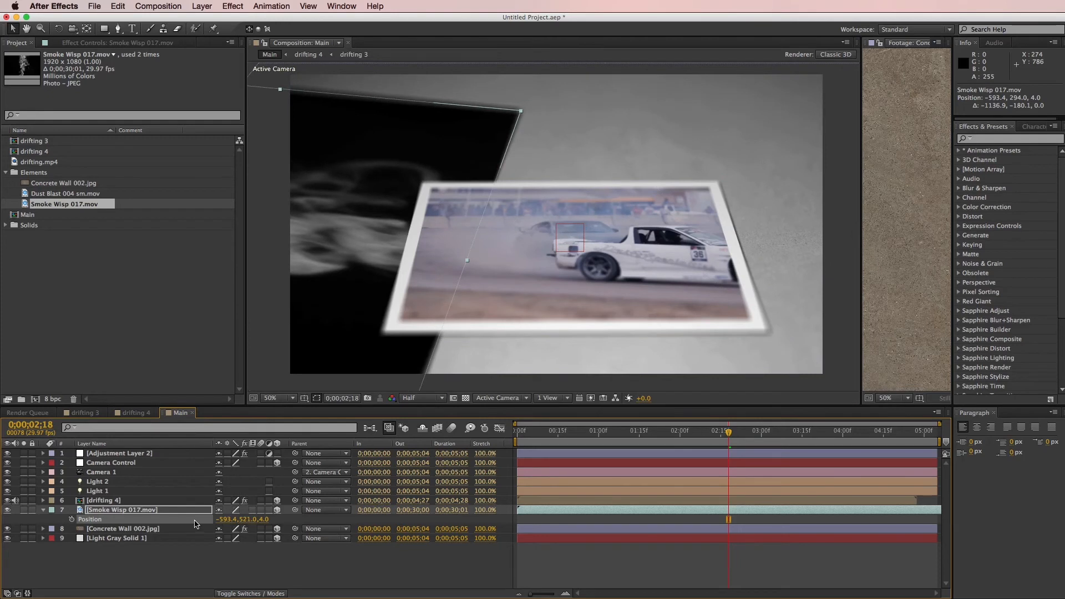
- Parent the smoke layer to drifting 4 and set its blending mode to Screen
drag(189, 513, 111, 500)
key(F4)
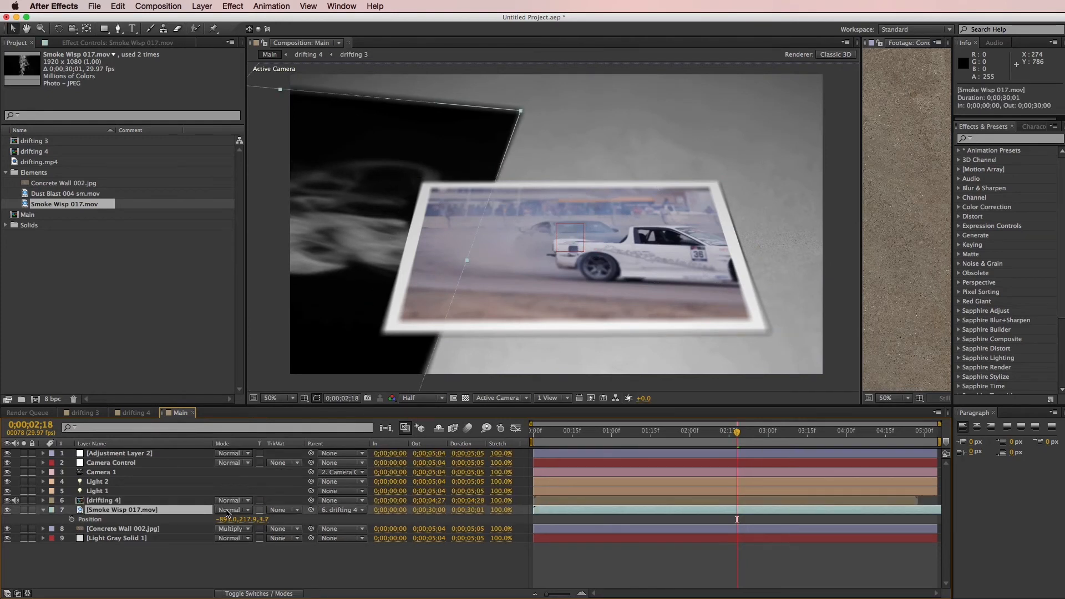
click(233, 510)
click(241, 478)
- Fade the smoke in by keyframing its Opacity at 0% at 0;00;02;06 and 81% at 0;00;03;03
drag(747, 431, 791, 434)
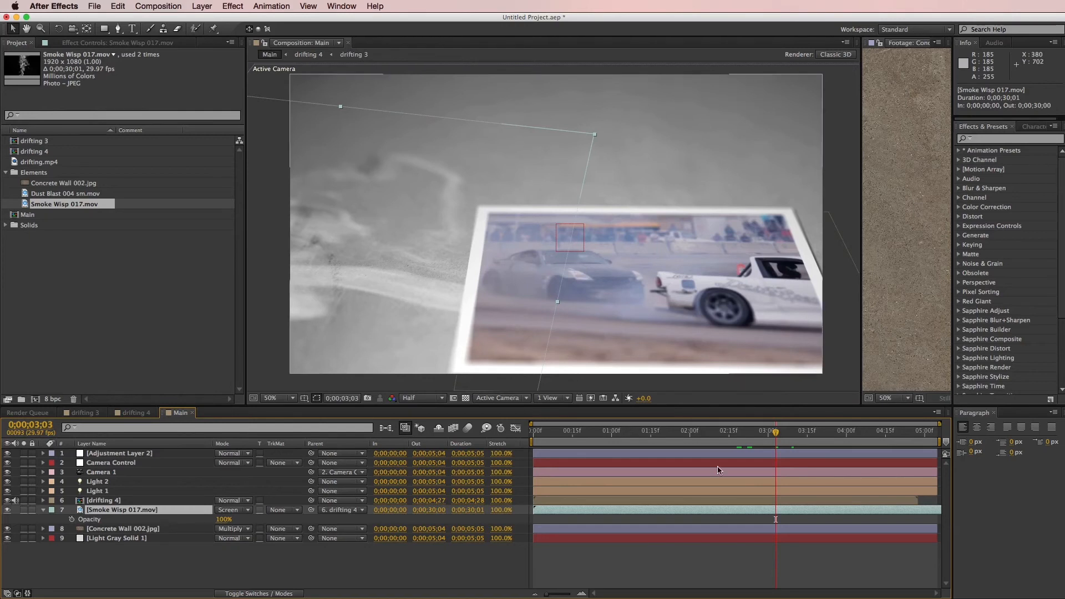
click(72, 519)
drag(221, 523, 205, 523)
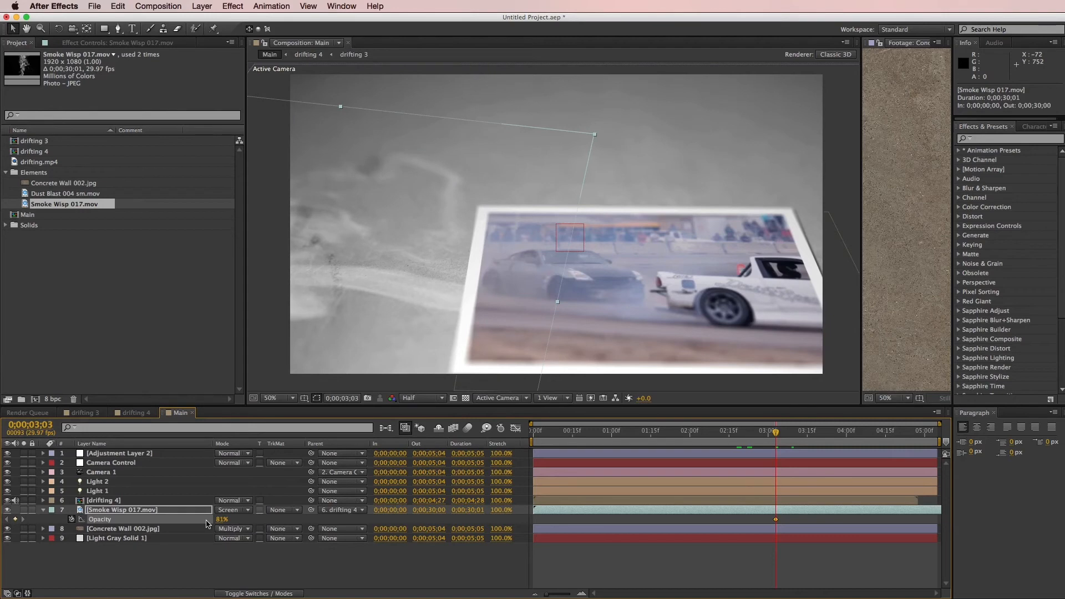
click(681, 439)
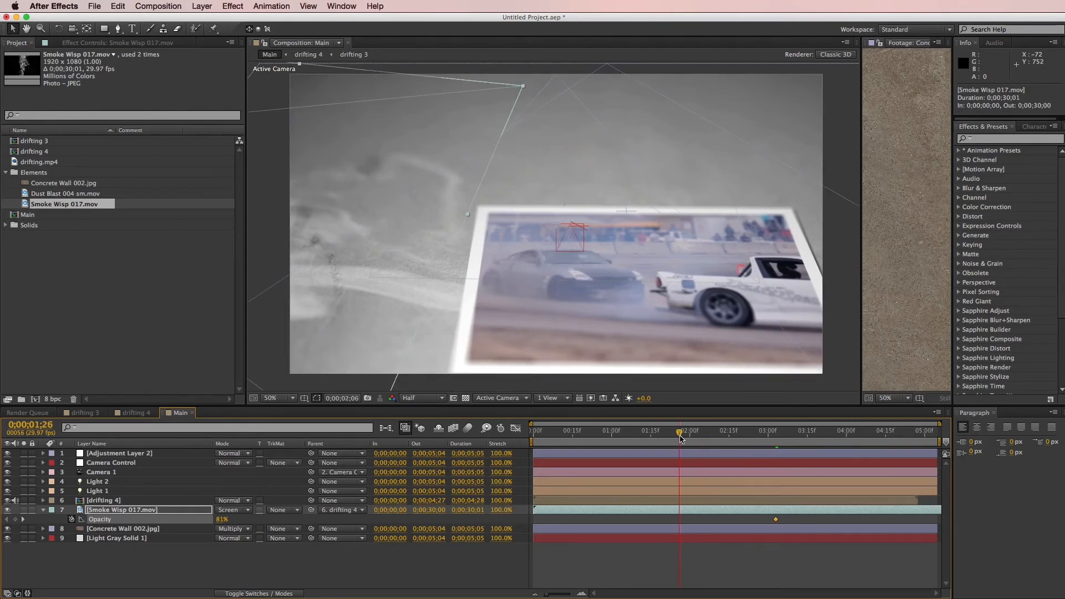
key(space)
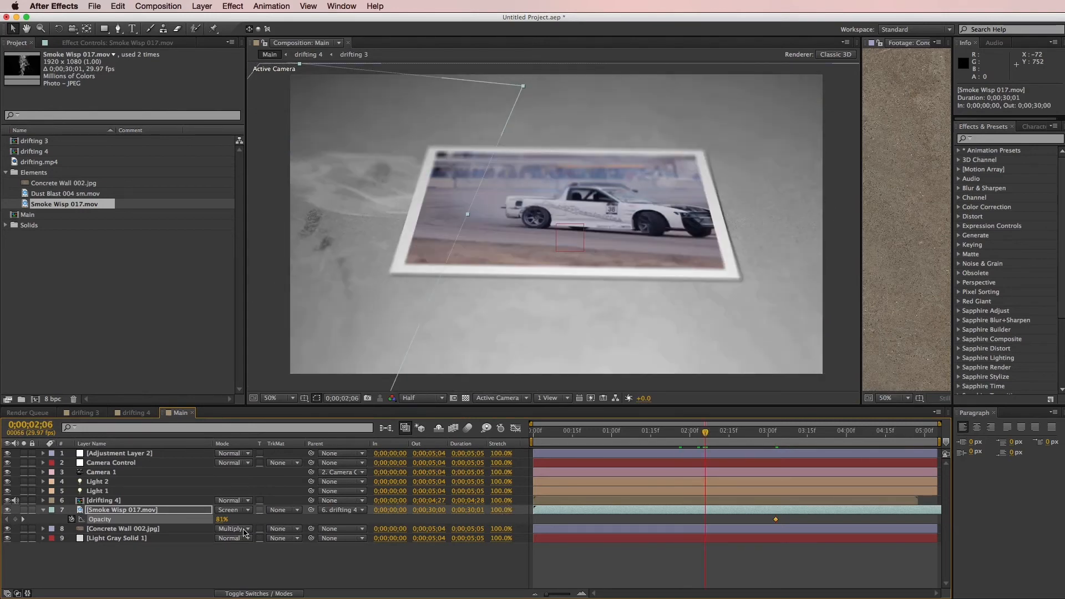
drag(223, 524, 168, 526)
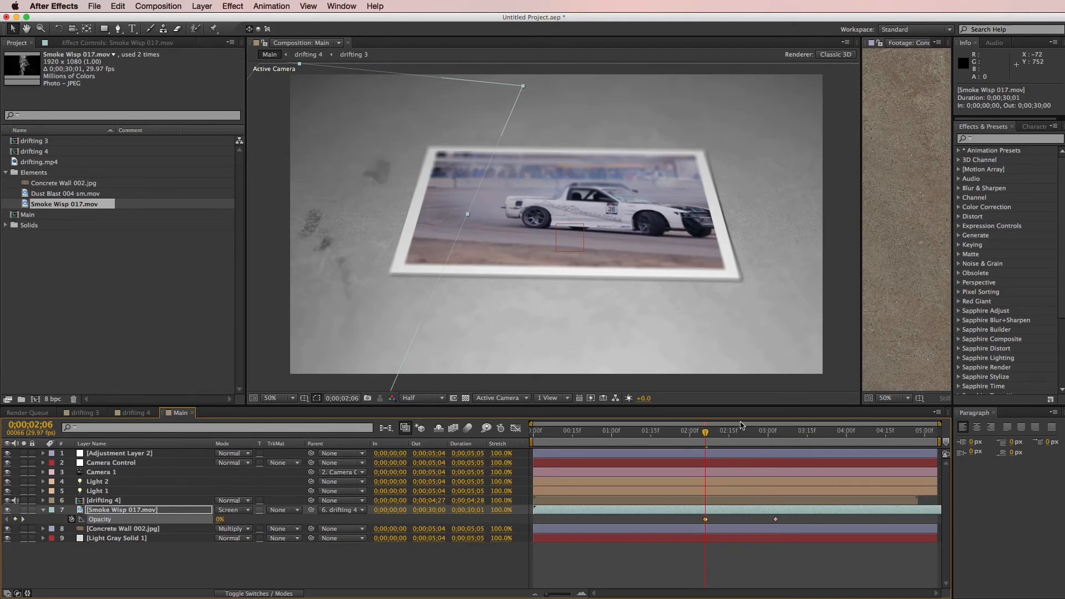
- Keyframe the smoke's Opacity to fade out from 81% at 0;00;03;29 until 0;00;04;26, and return to 0;00;02;05
drag(712, 441, 907, 433)
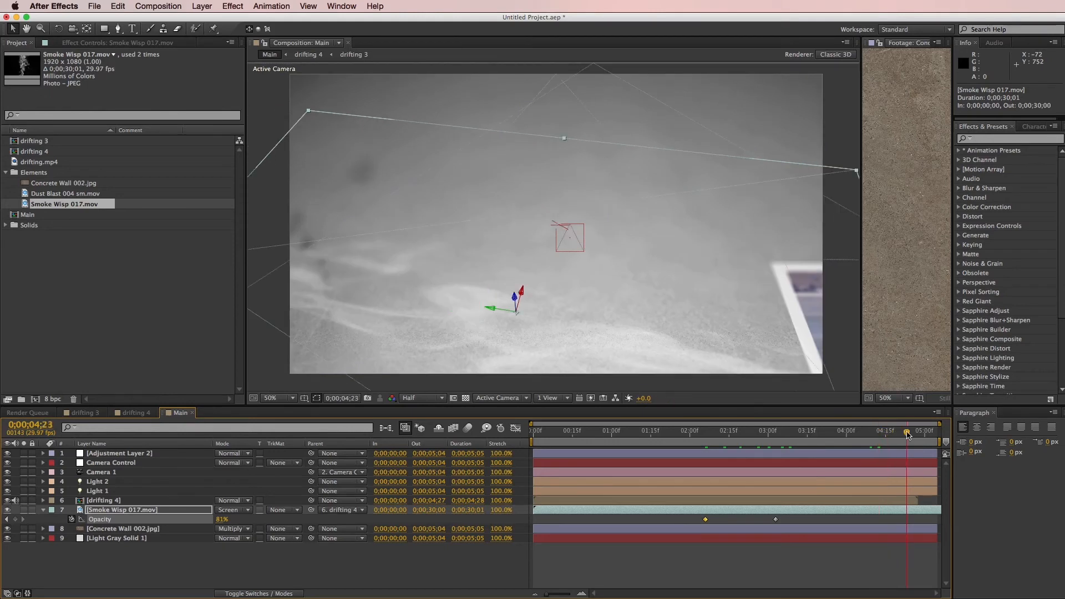
drag(214, 519, 122, 523)
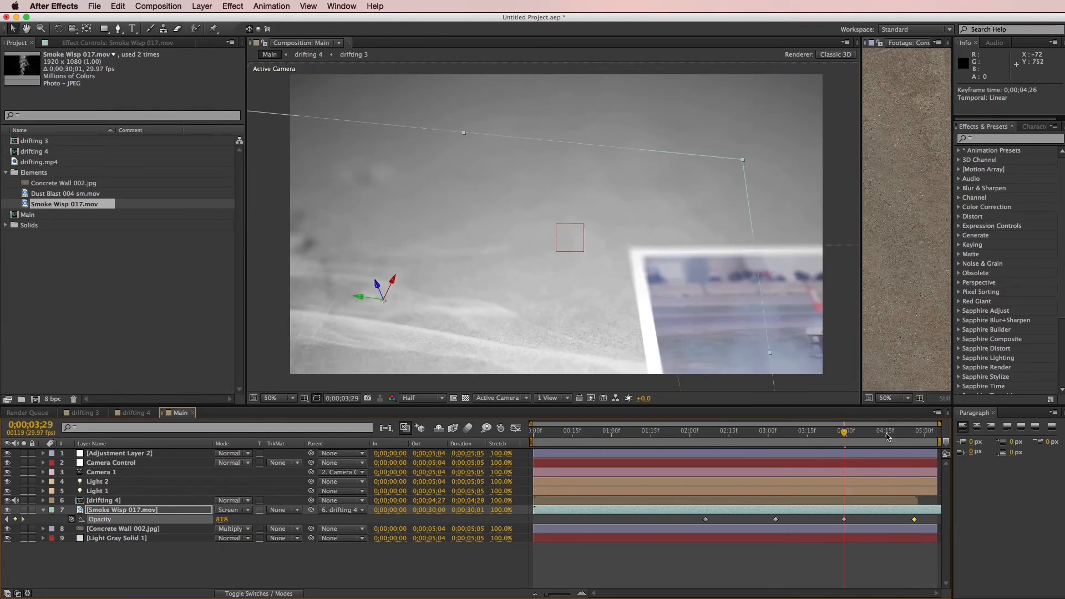
drag(878, 433, 702, 434)
- Collapse the open properties of all layers and deselect everything
click(663, 574)
key(super+a)
key(u)
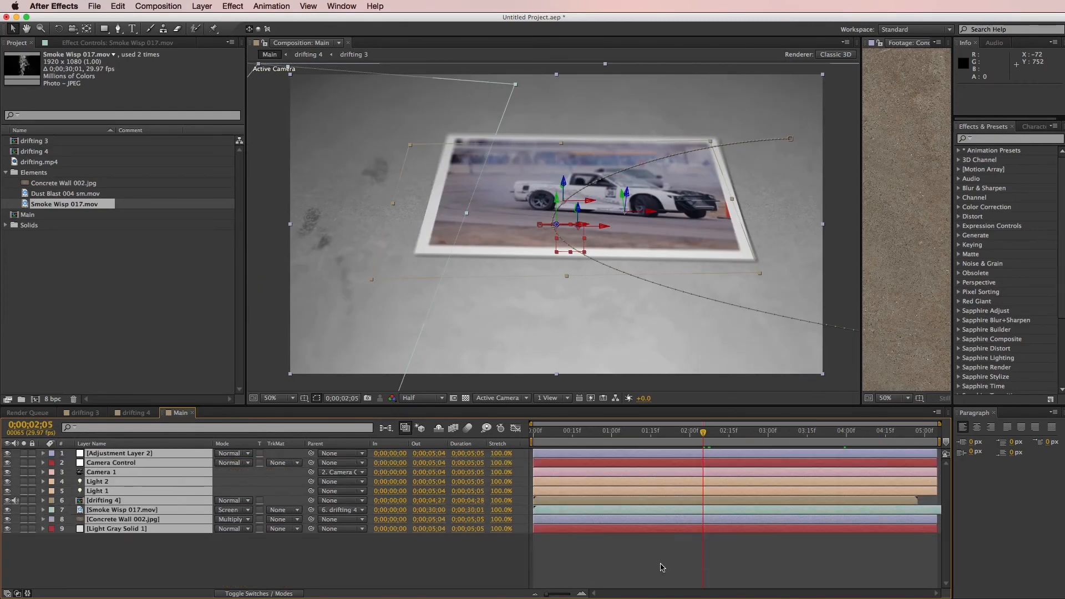
click(663, 567)
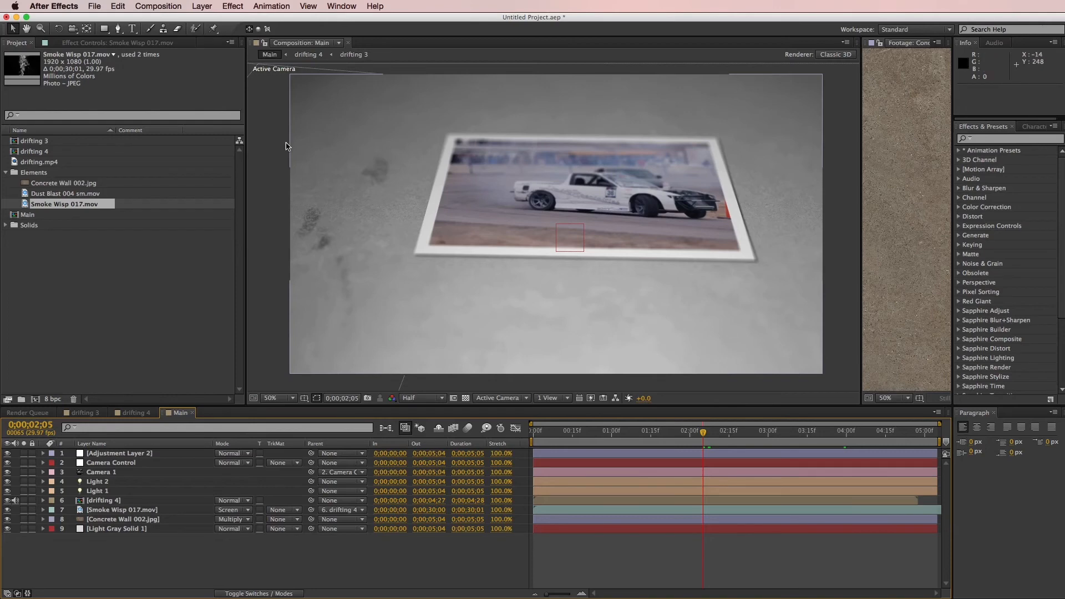
- Create a new adjustment layer with a Curves effect and move Adjustment Layer 2 above it
click(206, 7)
mouse_move(210, 21)
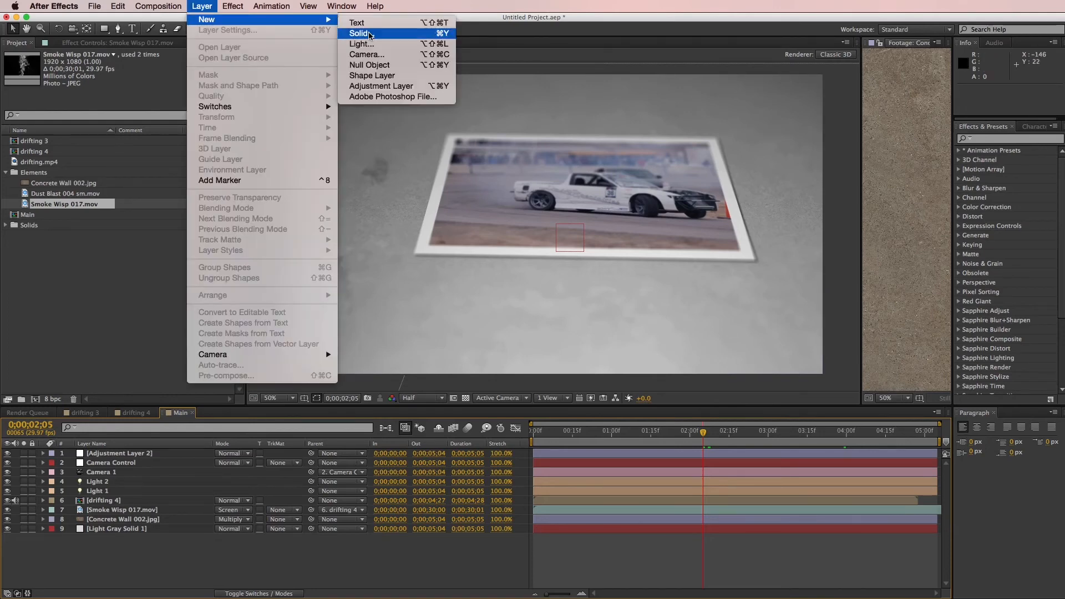
click(372, 86)
click(236, 7)
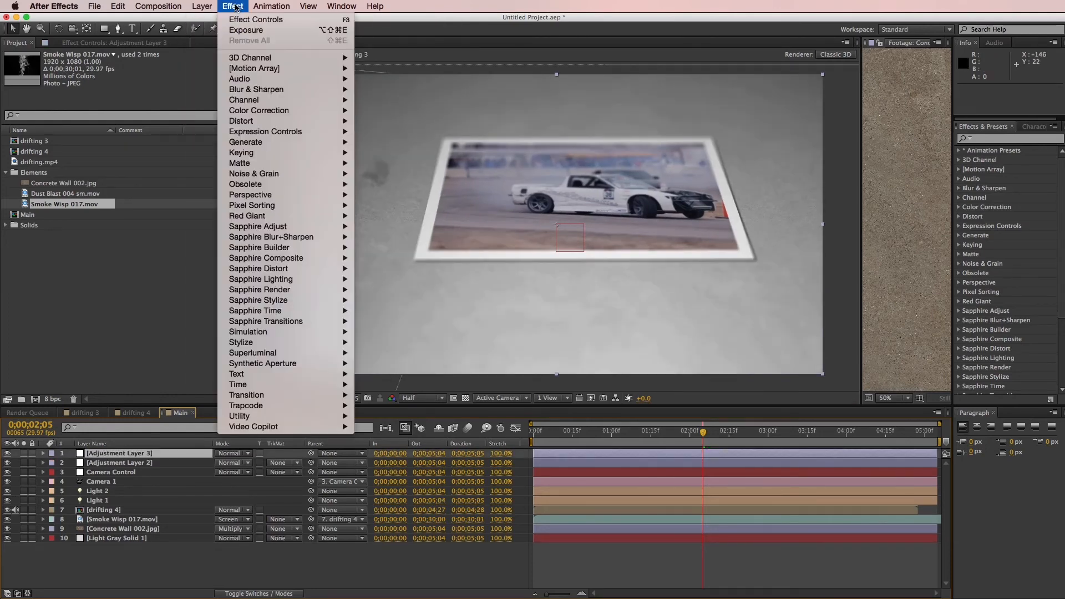
mouse_move(256, 110)
click(440, 300)
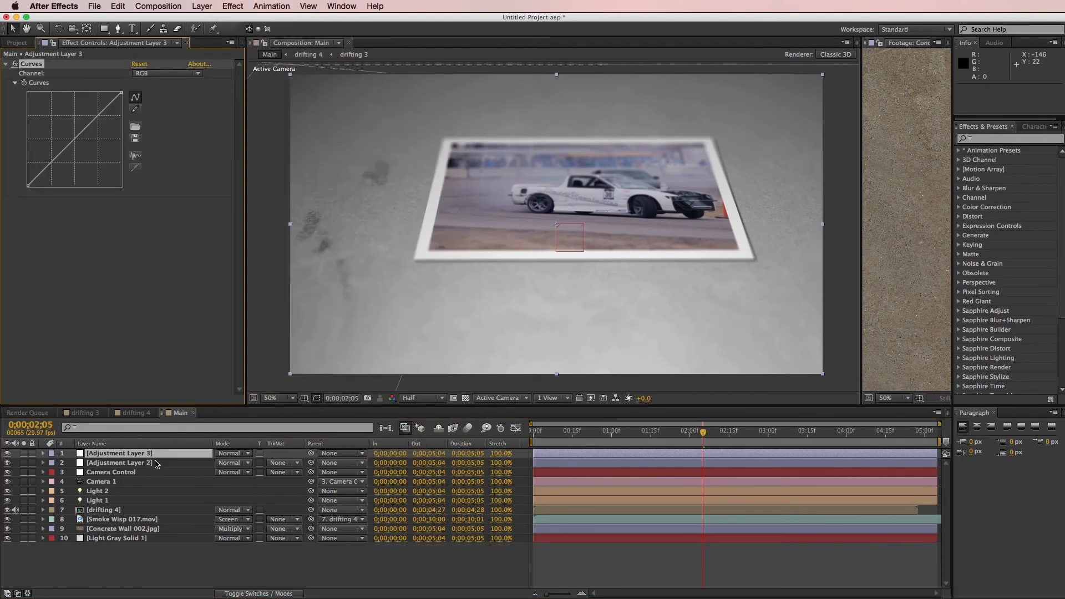
drag(156, 462, 127, 451)
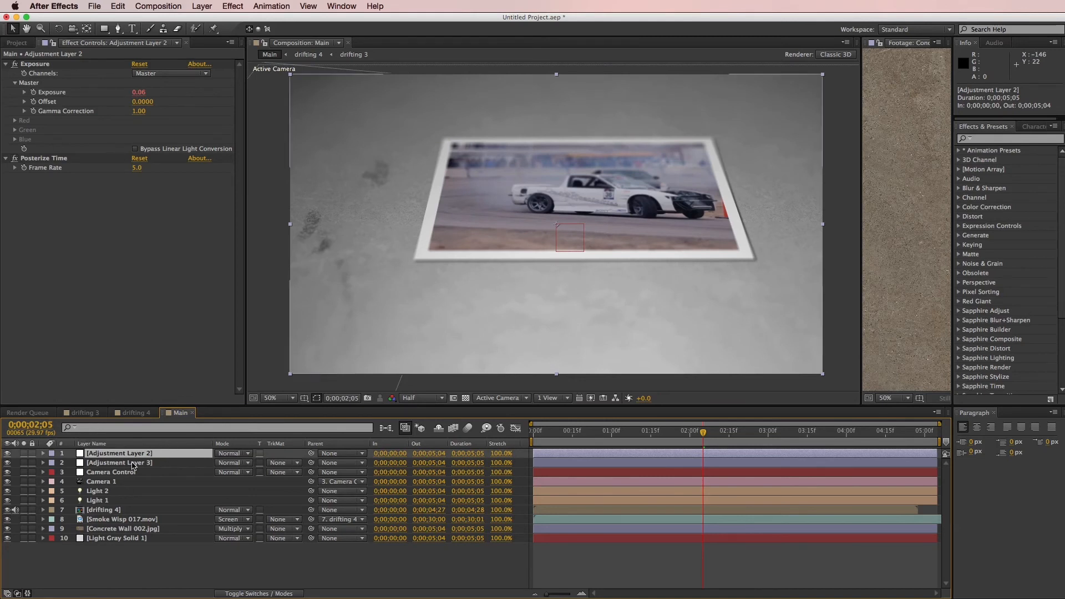
click(54, 160)
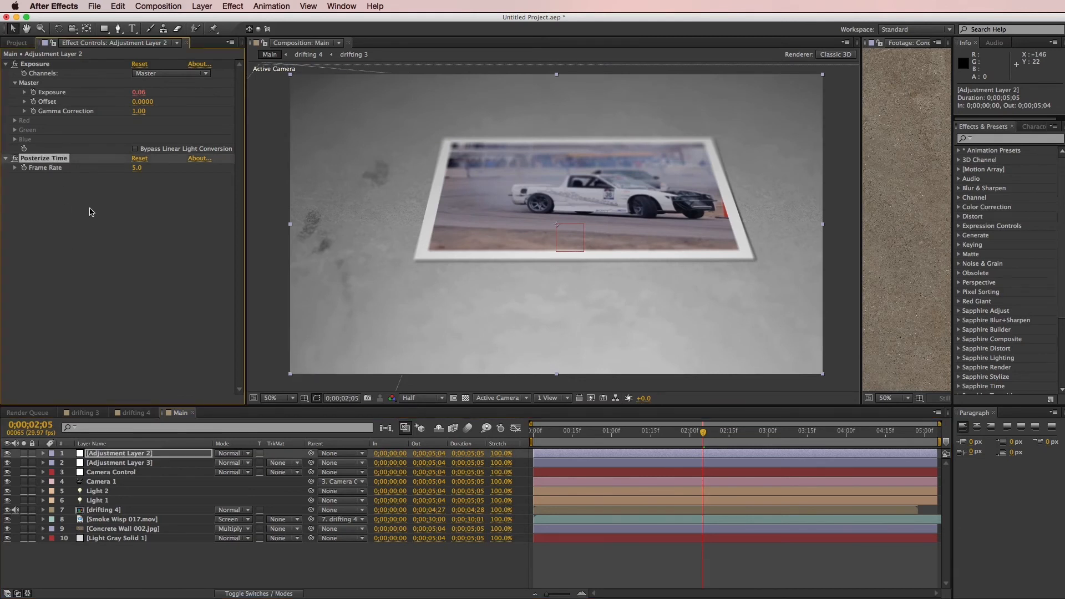
- In the new adjustment layer's Blue curve, lift the shadow end slightly, anchor the midpoint and lower the highlight end slightly
click(123, 464)
click(165, 73)
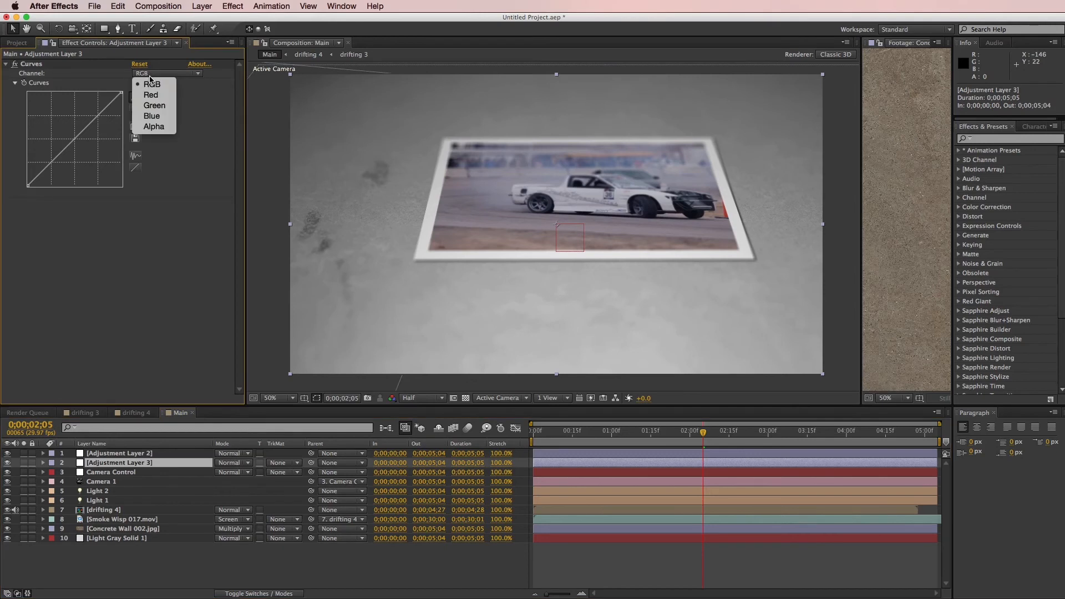
click(151, 118)
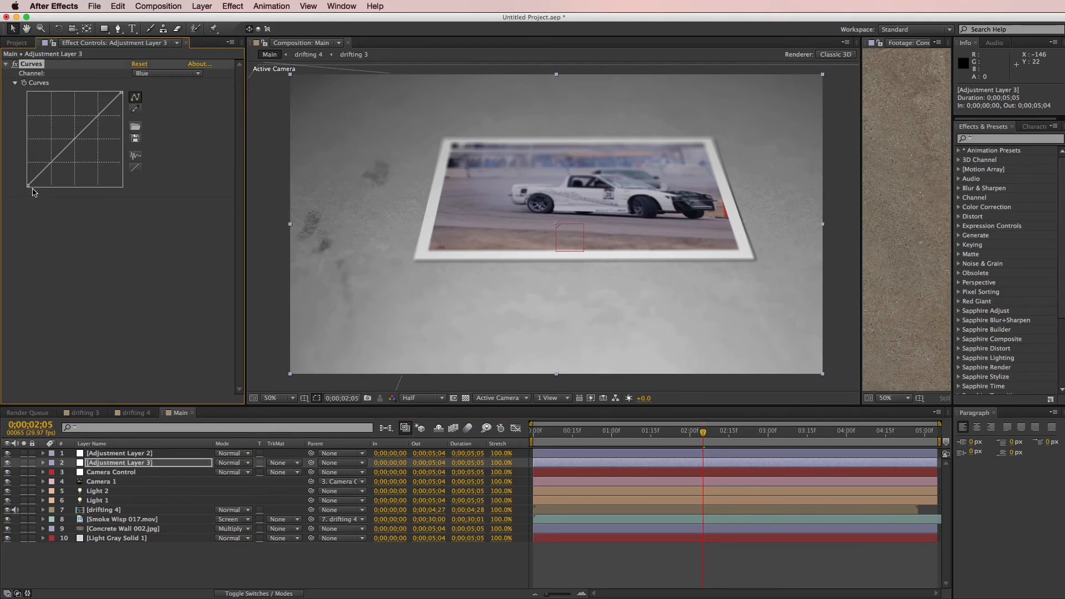
drag(28, 186, 25, 182)
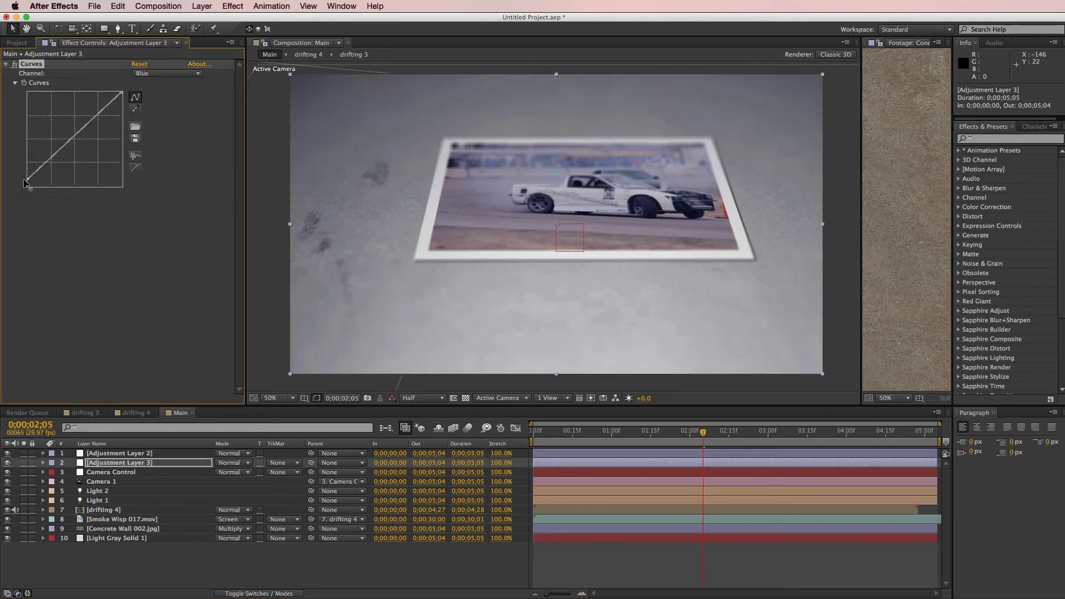
drag(71, 139, 73, 141)
drag(120, 96, 122, 99)
- Brighten the Red curve by pulling its highlight end slightly inward
click(164, 73)
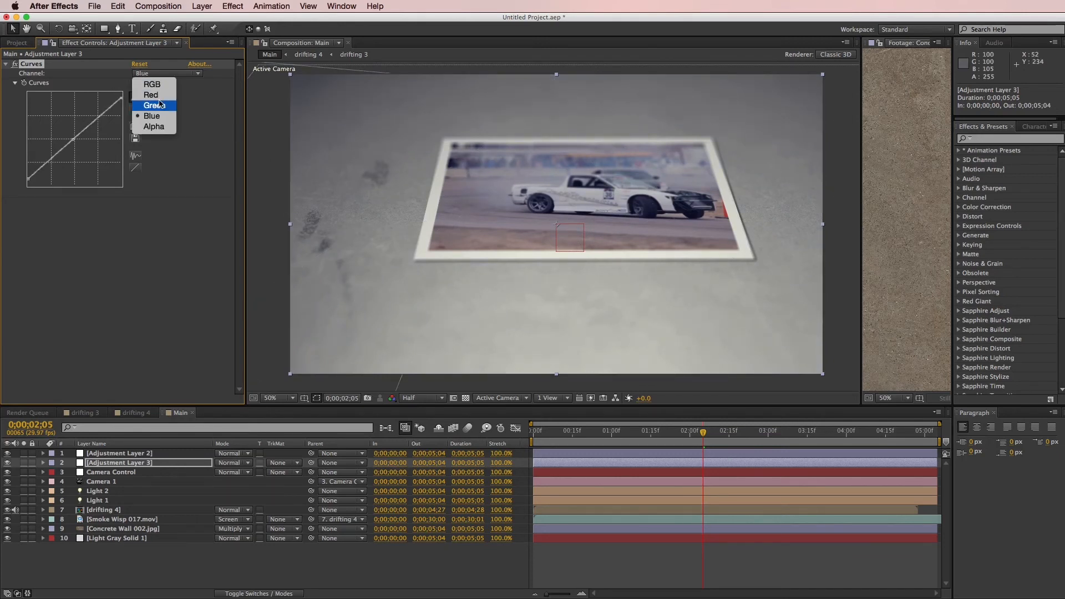
click(151, 94)
drag(122, 92, 116, 95)
- Pull the Green curve's highlight end slightly inward and scrub to 0;00;01;24 to check the grade
click(164, 74)
click(151, 105)
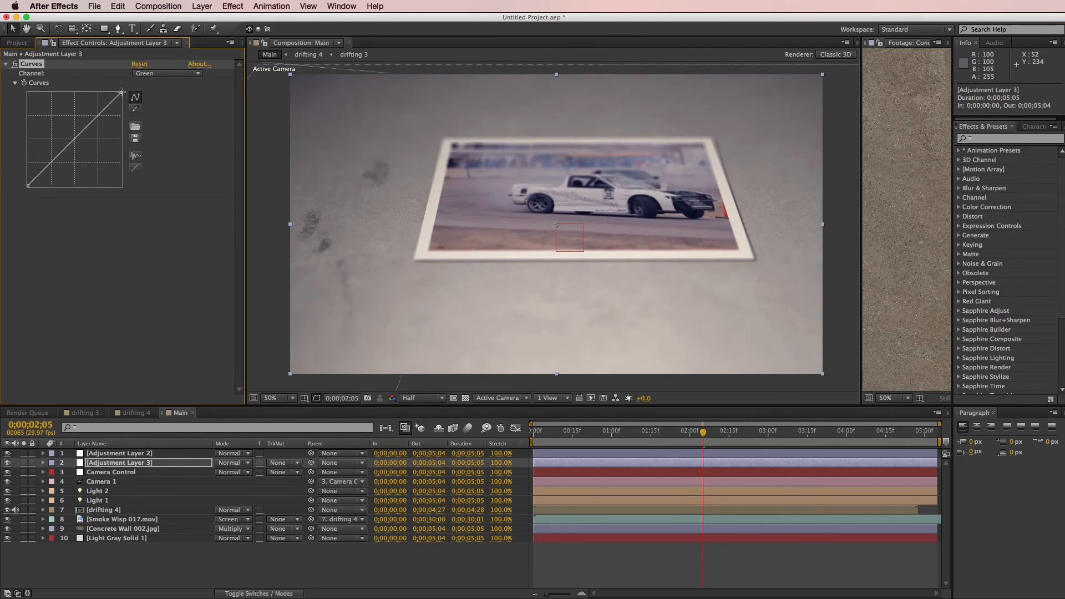
drag(119, 94, 117, 94)
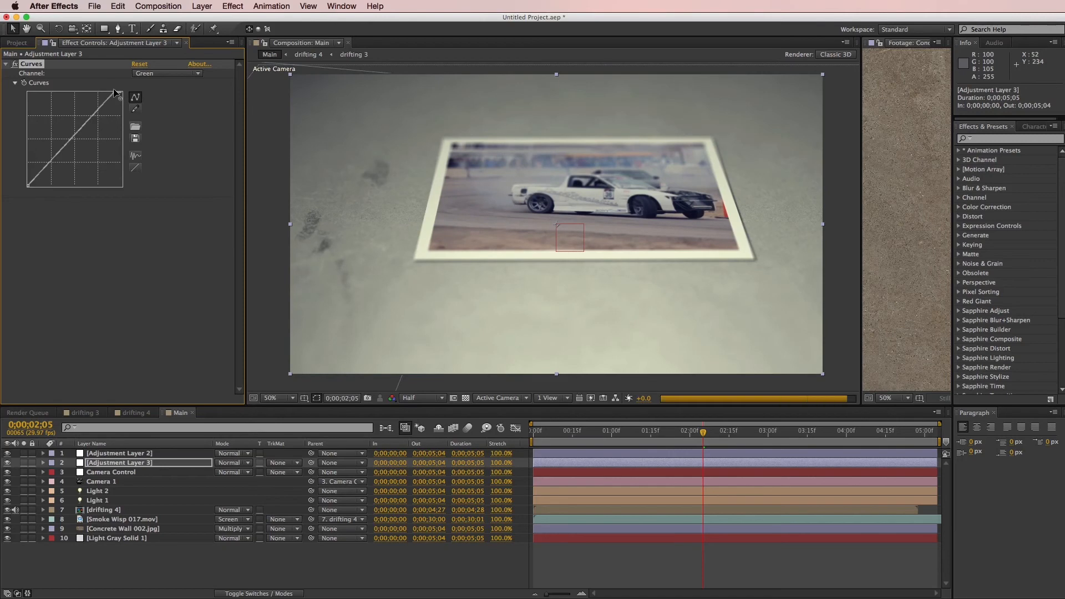
click(682, 430)
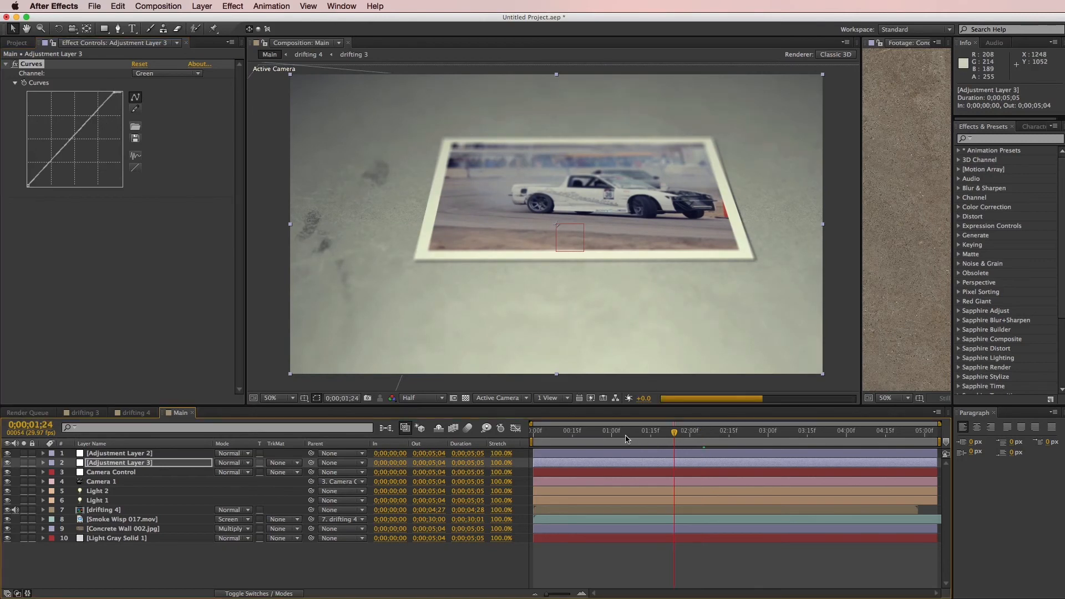
- At 0;00;02;02, shape the new adjustment layer's RGB curve into a gentle S by lowering the shadows and slightly raising the upper tones
click(695, 431)
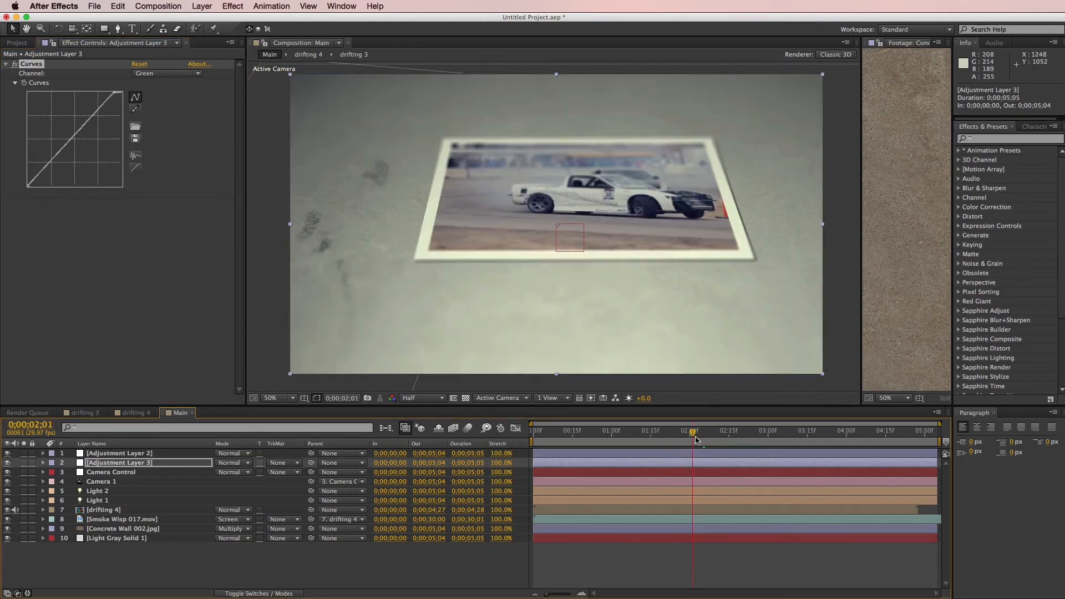
click(155, 74)
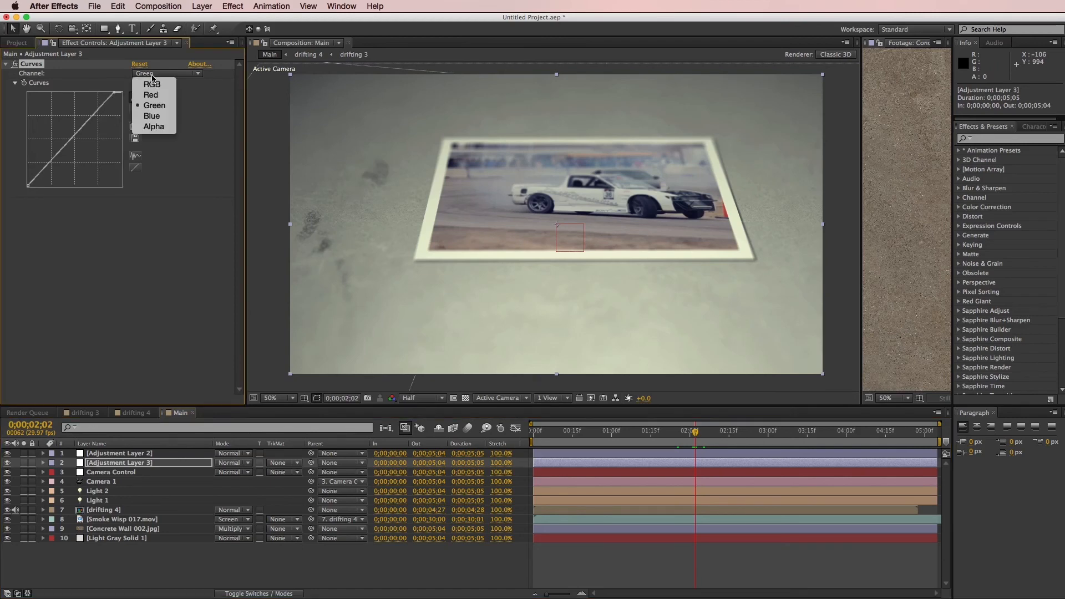
click(152, 83)
drag(43, 172, 89, 126)
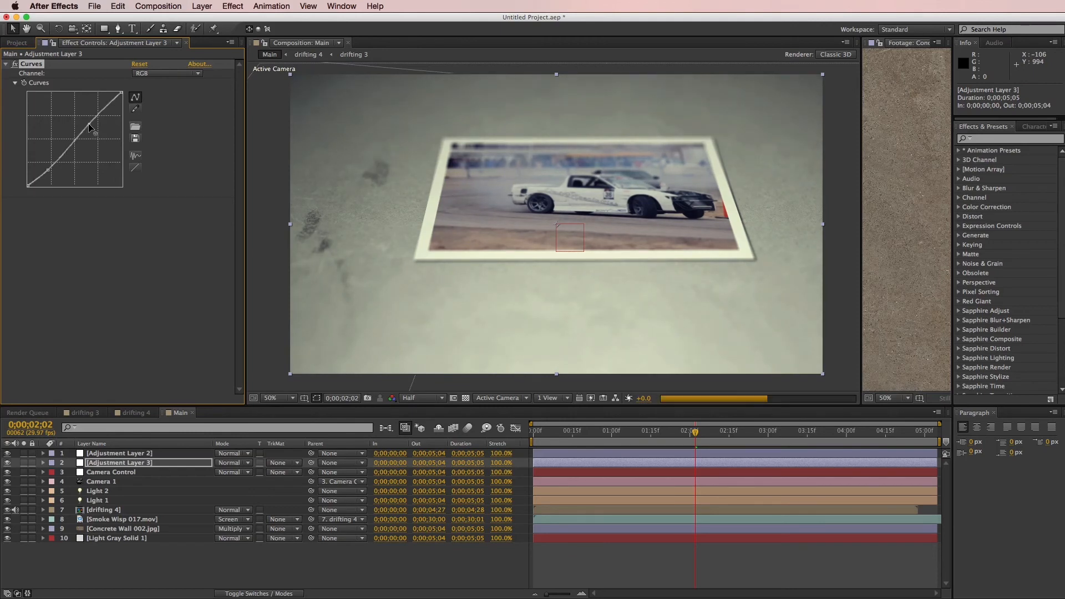
click(621, 579)
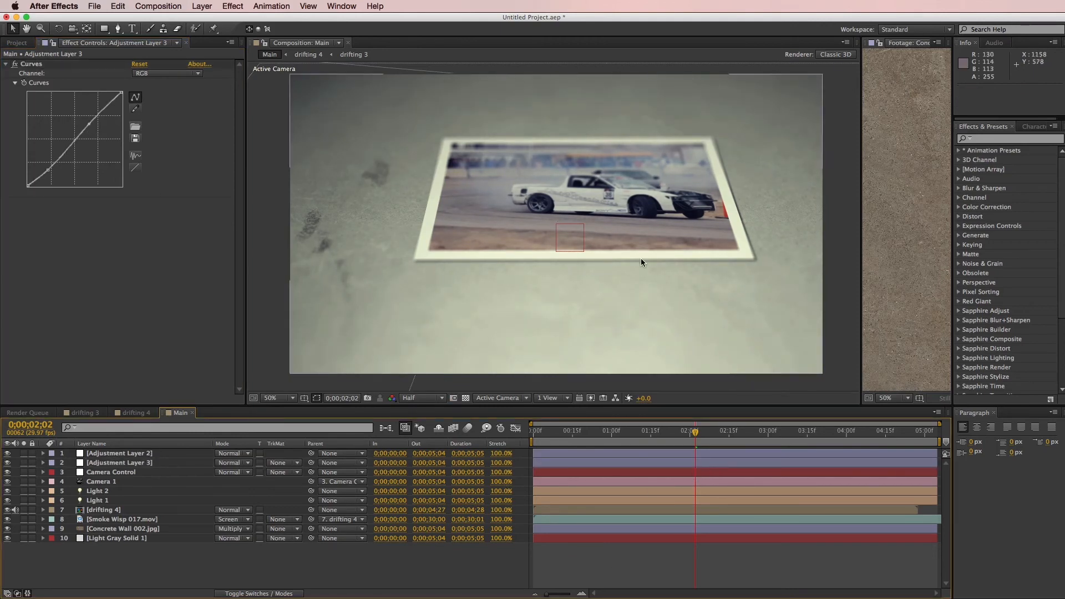
- Ease the highlight end of the Green curve slightly back outward to reduce the green tint
click(198, 74)
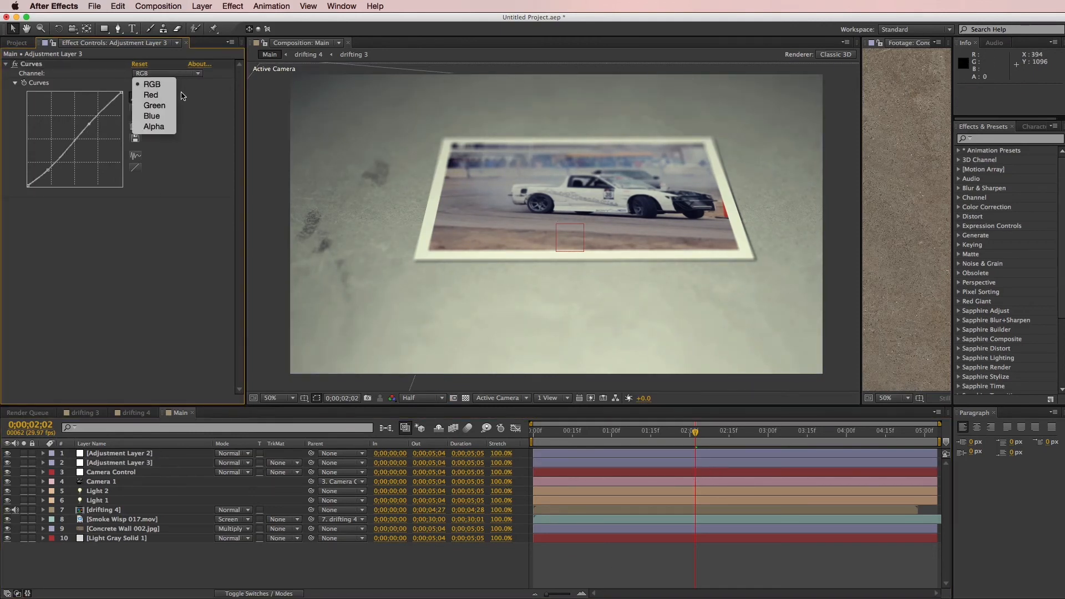
click(156, 105)
click(115, 94)
drag(116, 92, 118, 93)
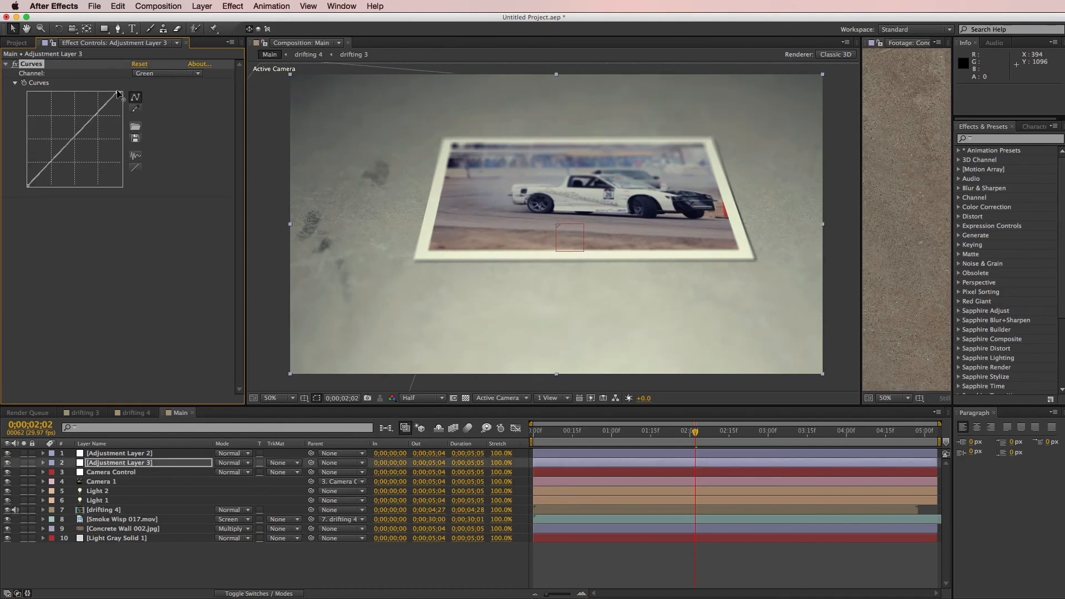
click(609, 548)
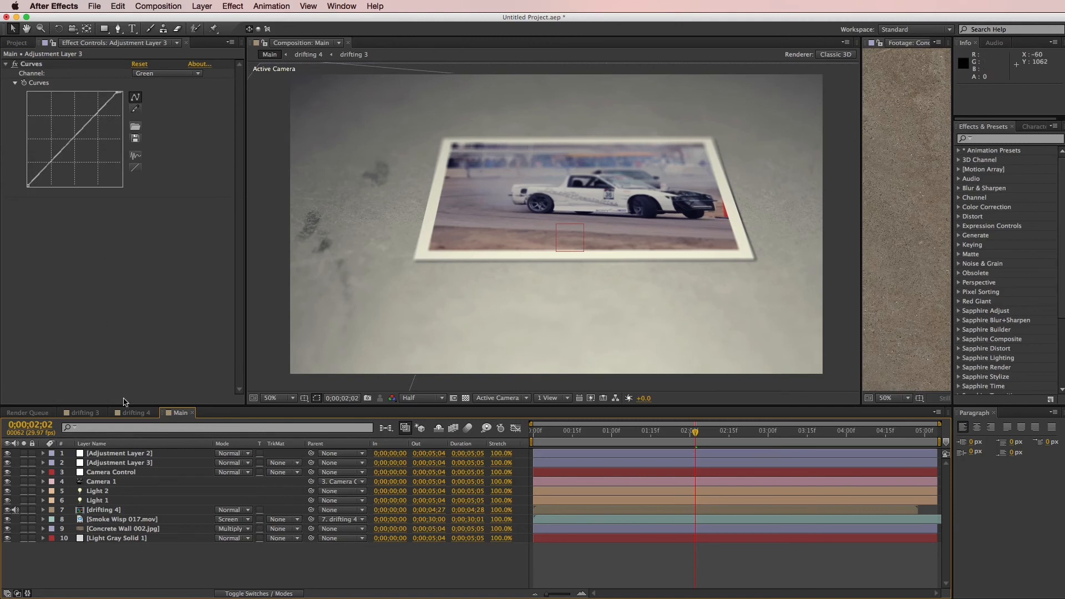
- Apply a Noise effect to Adjustment Layer 3 and set its amount to 8%
click(140, 463)
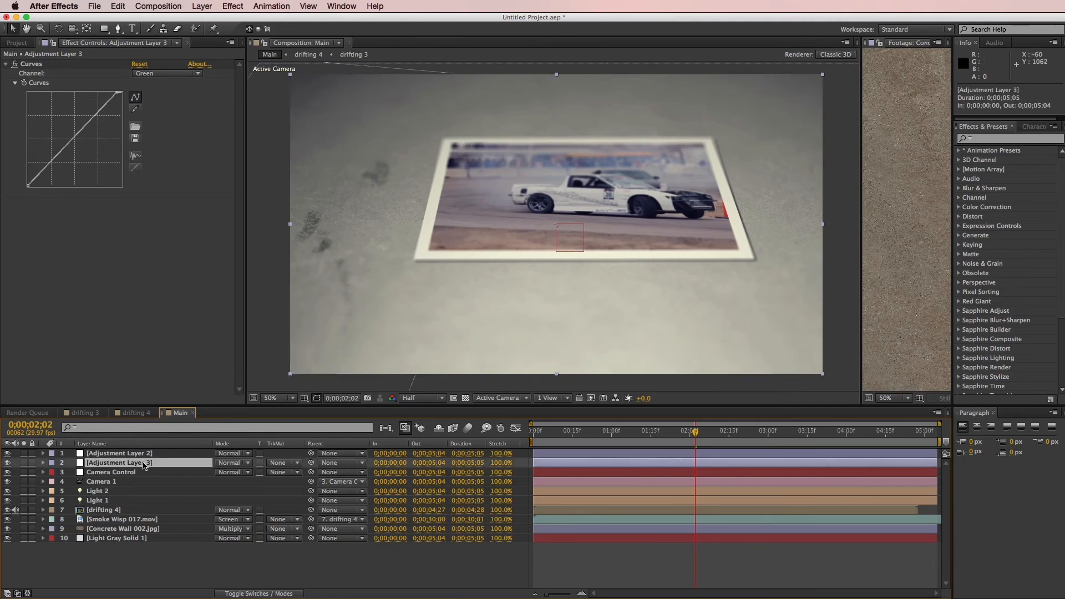
click(235, 6)
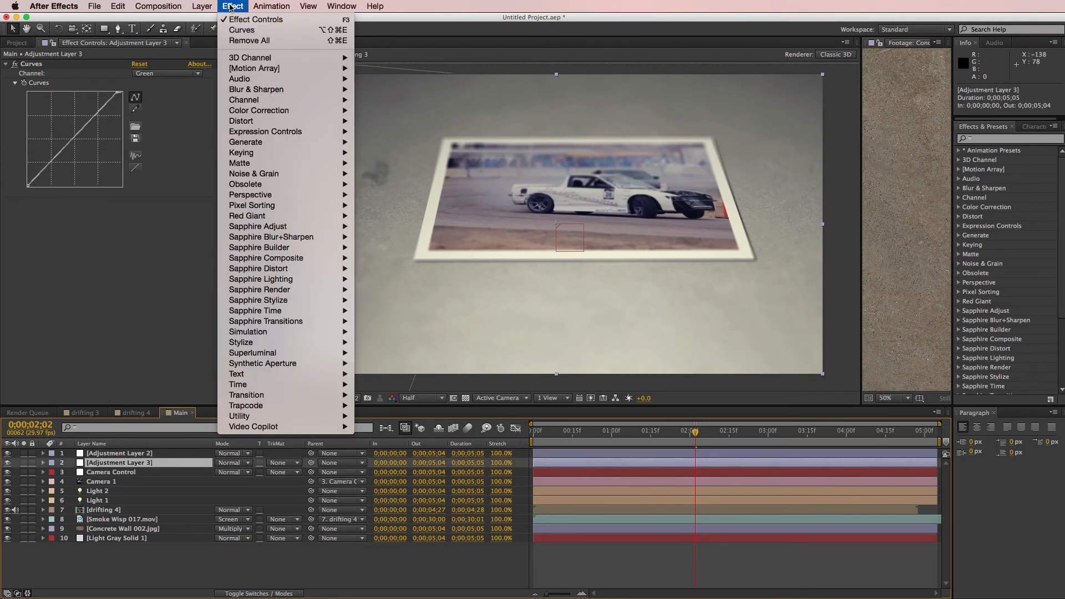
mouse_move(244, 179)
click(391, 227)
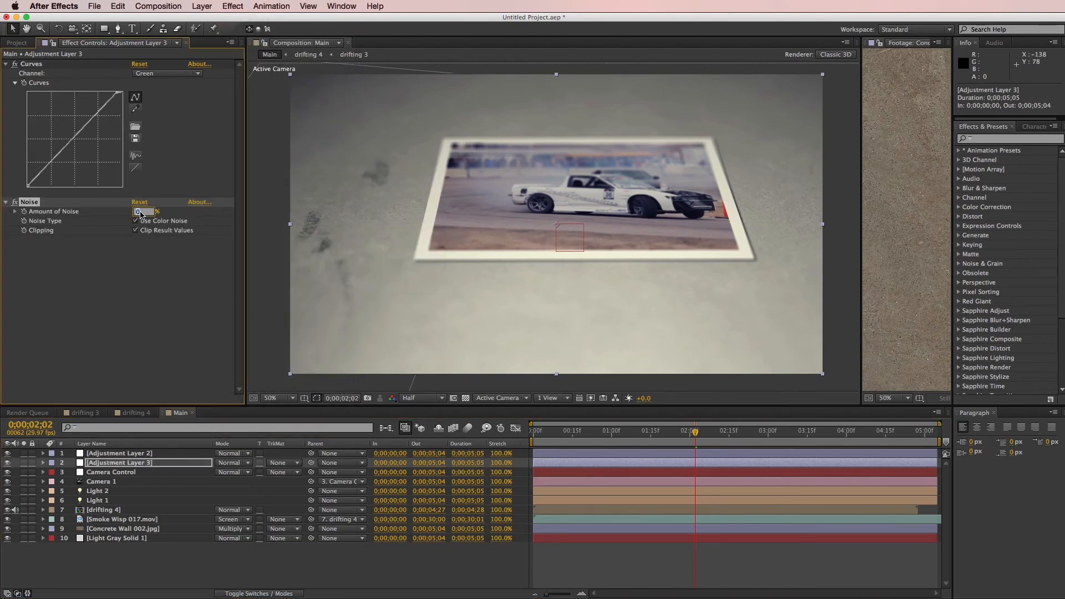
key(Return)
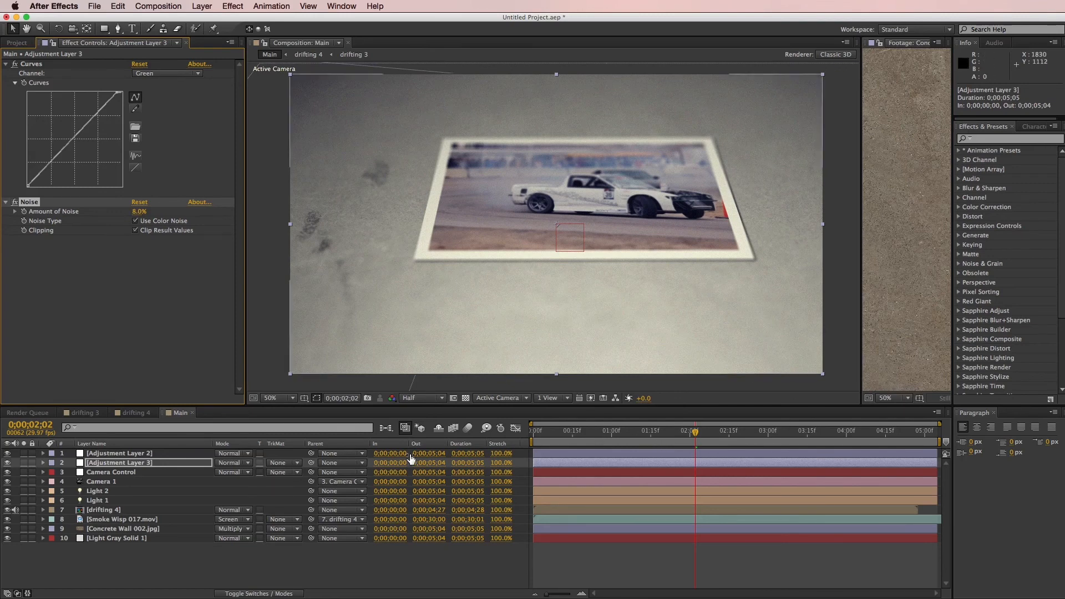
- Create a black 1920 x 1080 solid at the top of the Main composition's layer stack
click(181, 452)
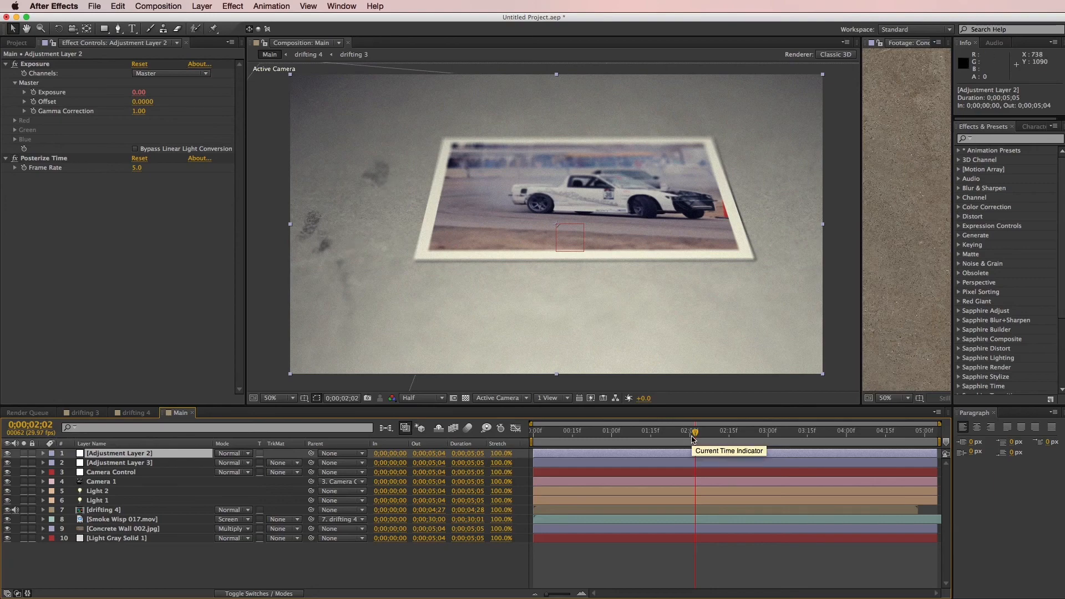
click(635, 557)
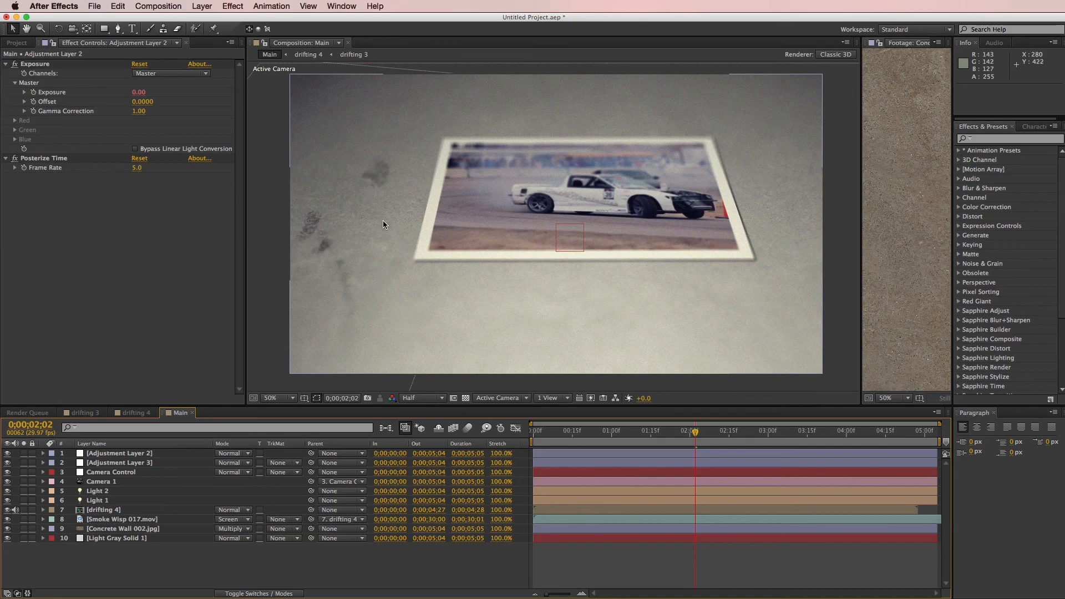
click(202, 6)
mouse_move(216, 25)
click(431, 35)
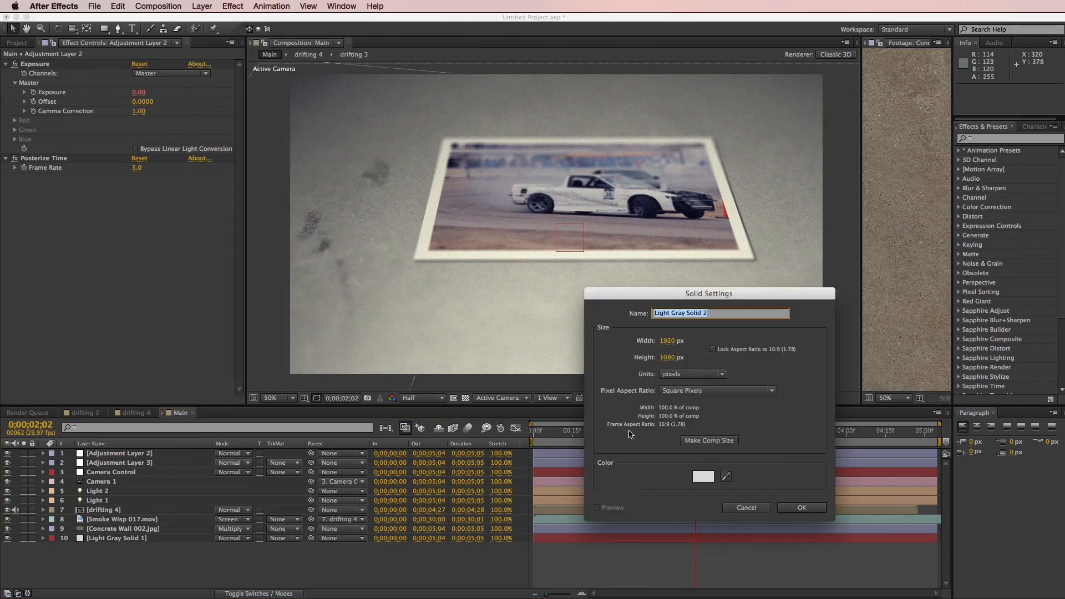
click(703, 476)
drag(372, 477, 326, 518)
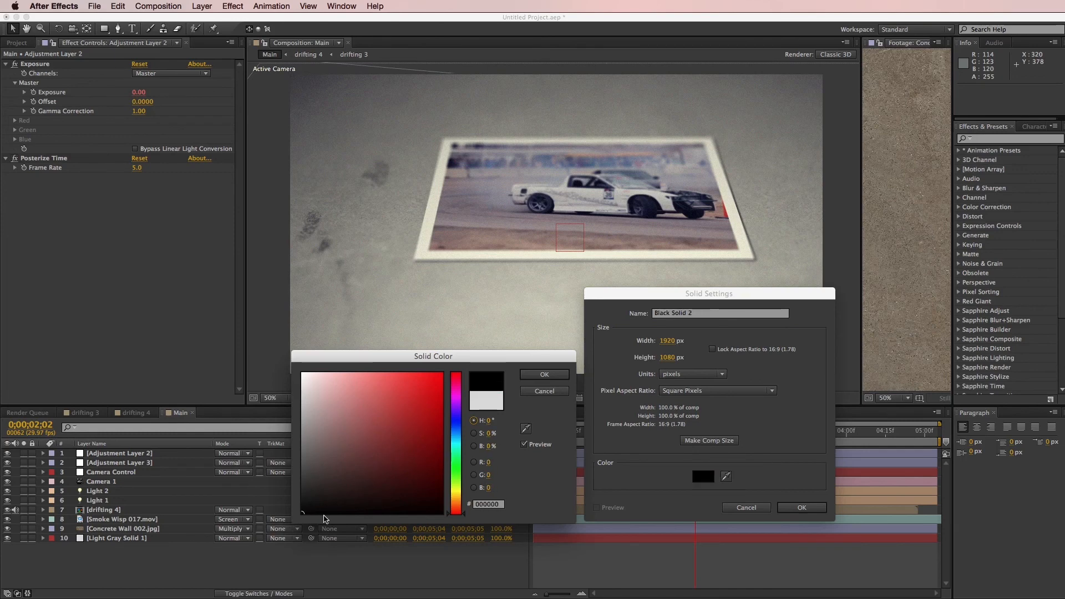
click(544, 374)
click(801, 507)
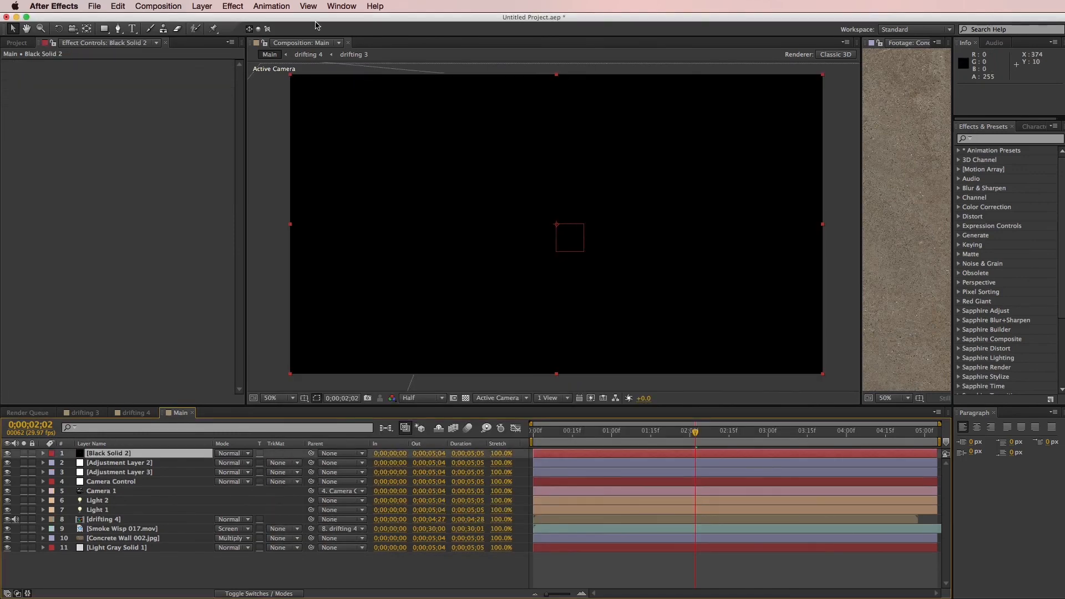
- Apply a Circle effect coloured orange to the black solid and set the layer's blending mode to Add
click(232, 6)
mouse_move(281, 142)
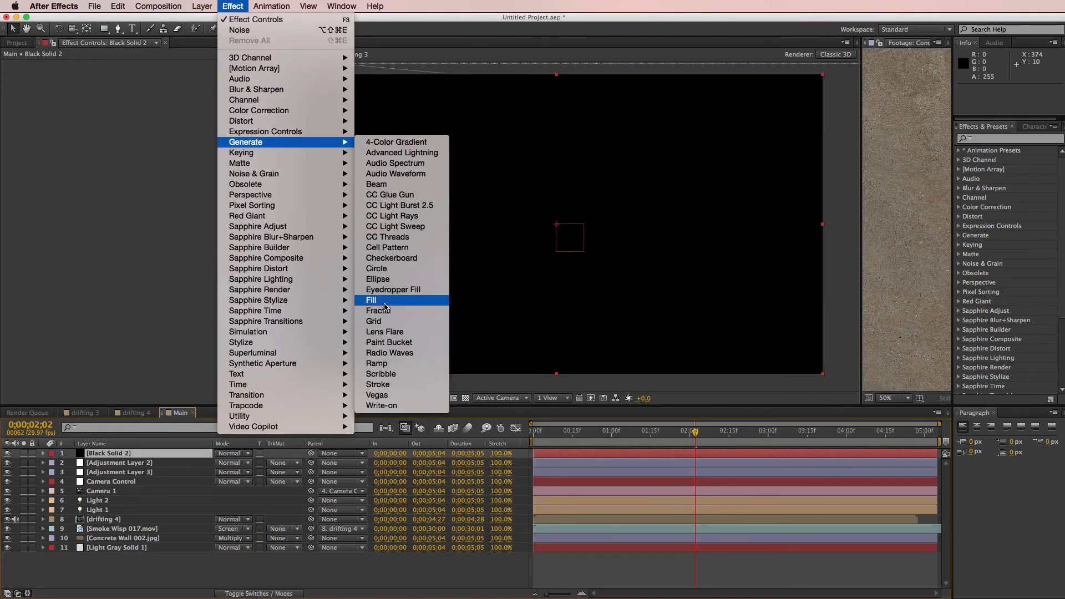
click(410, 269)
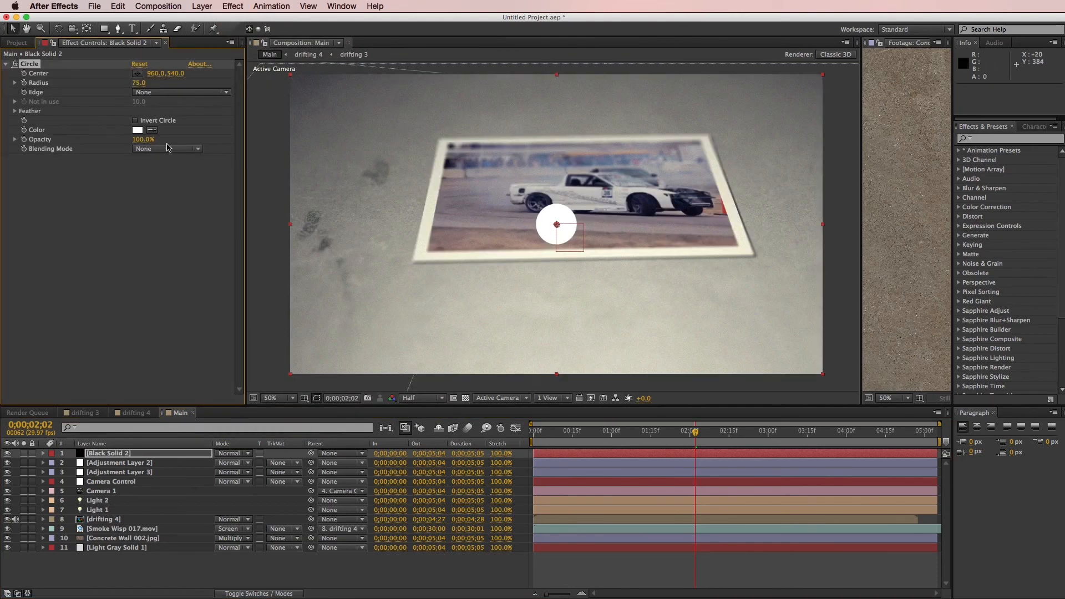
click(137, 130)
drag(456, 467, 457, 491)
drag(409, 402, 408, 396)
drag(462, 504, 458, 503)
key(Return)
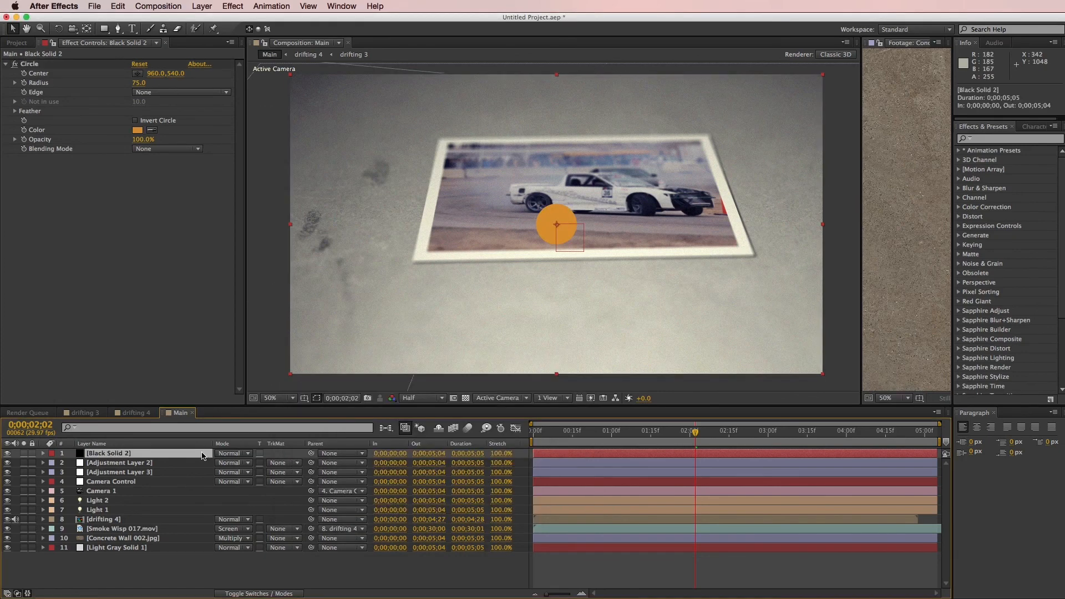
click(231, 454)
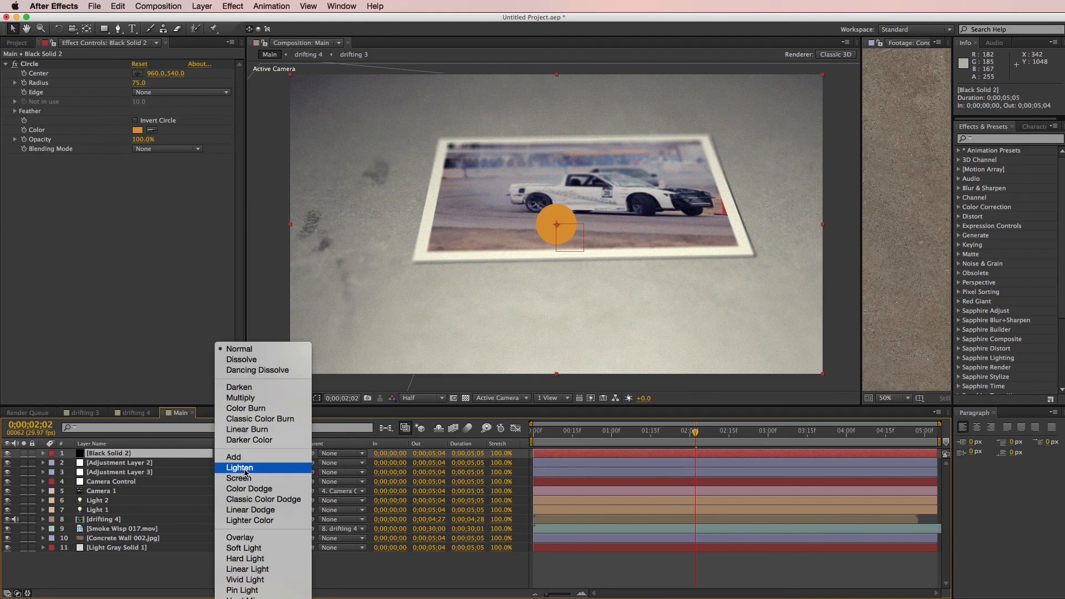
click(239, 459)
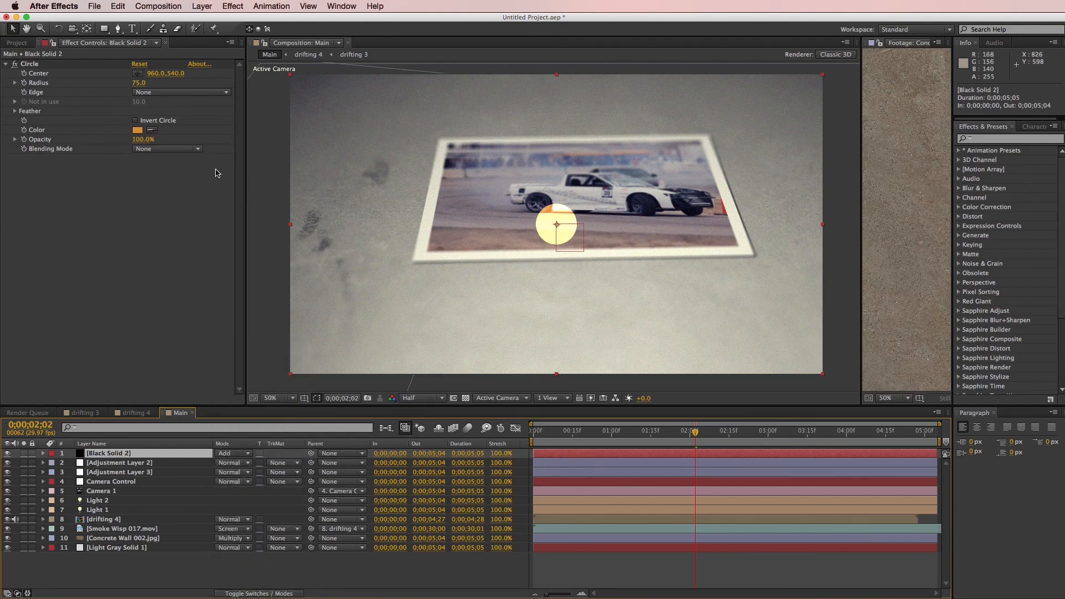
- Soften the orange circle with an outer feather of 860, centre it at 80, 404 and set its radius to 123
click(16, 111)
drag(137, 125, 191, 128)
drag(157, 73, 106, 73)
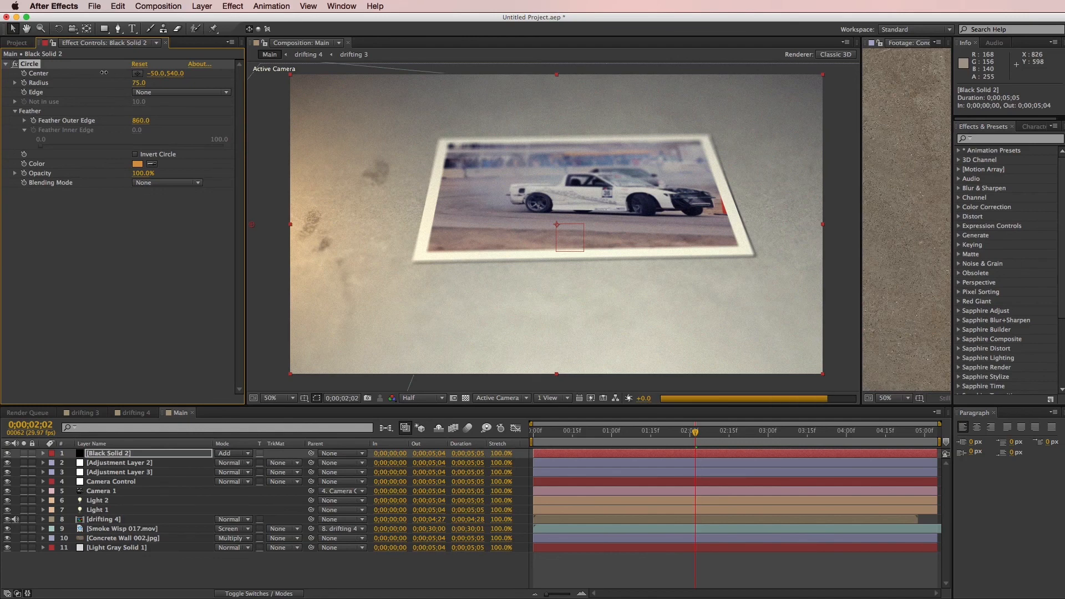
drag(326, 223, 316, 186)
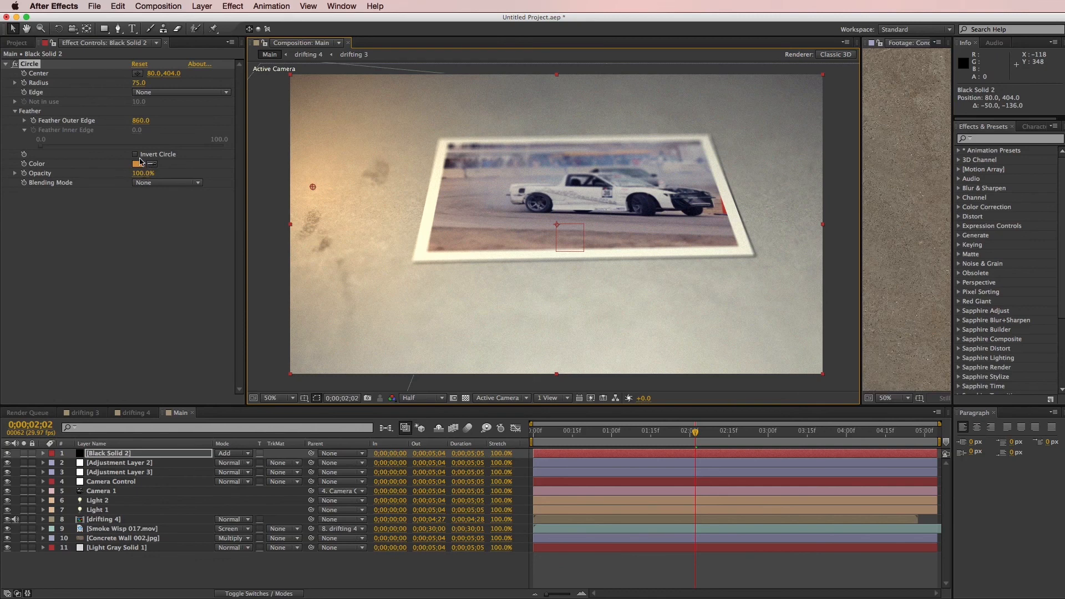
drag(139, 82, 162, 84)
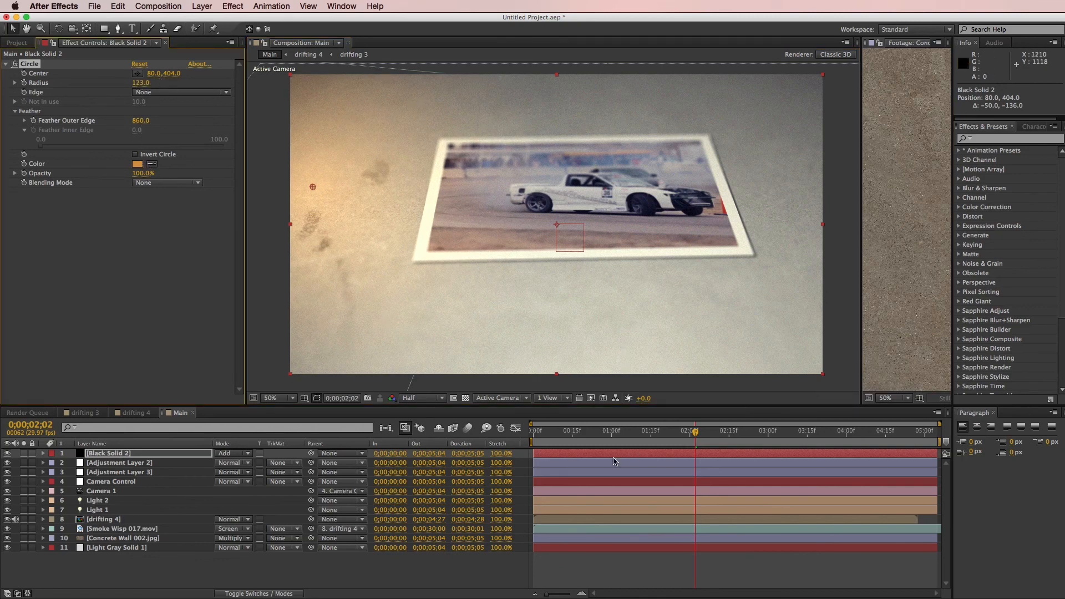
- Preview the whole Main composition at half resolution to check the orange light leak with the grade
click(430, 400)
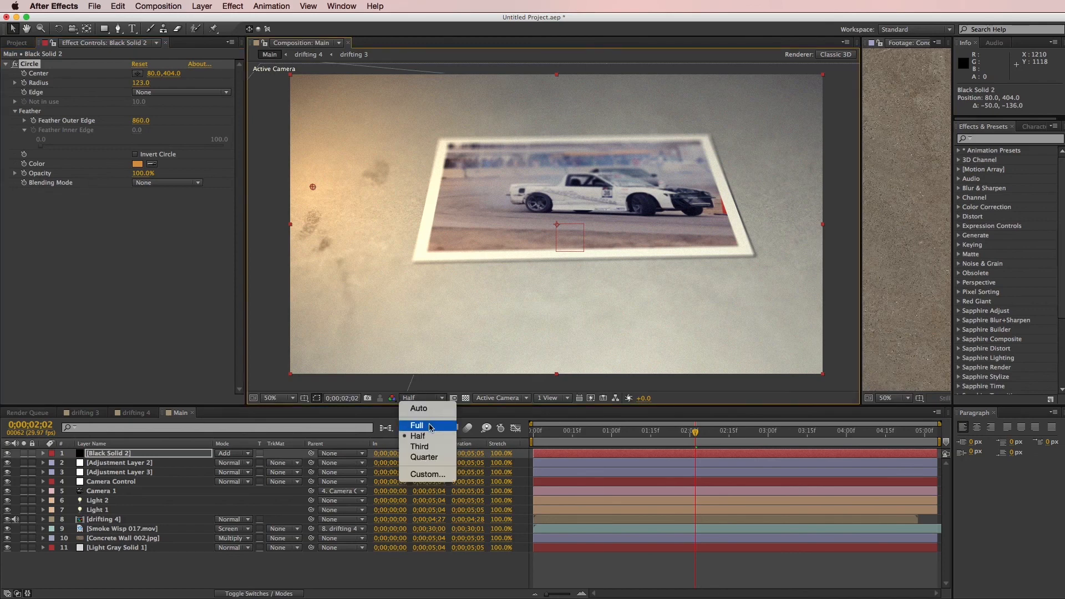
click(454, 387)
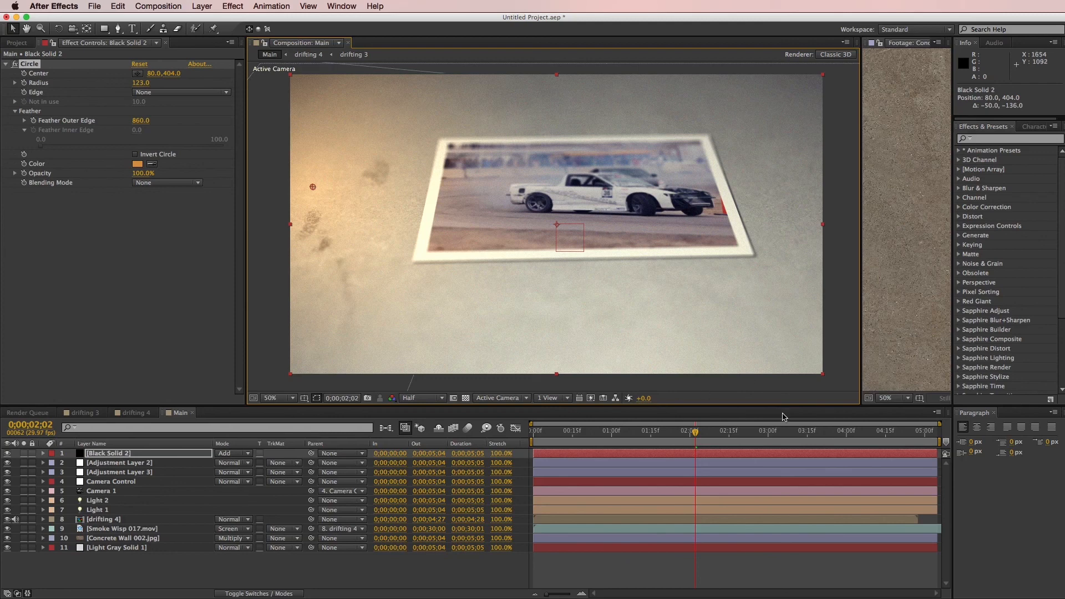
key(space)
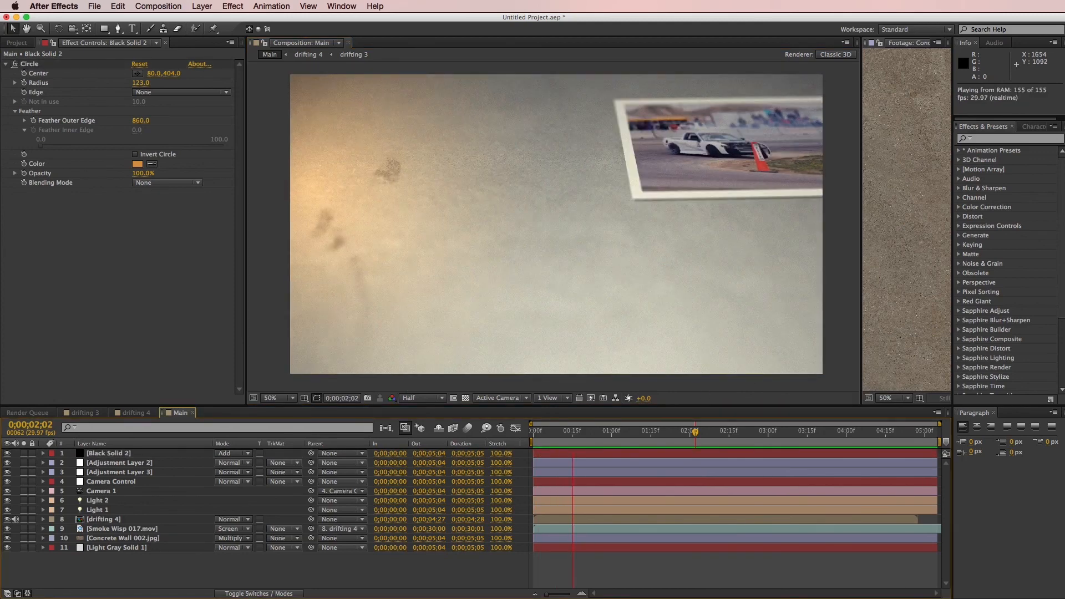